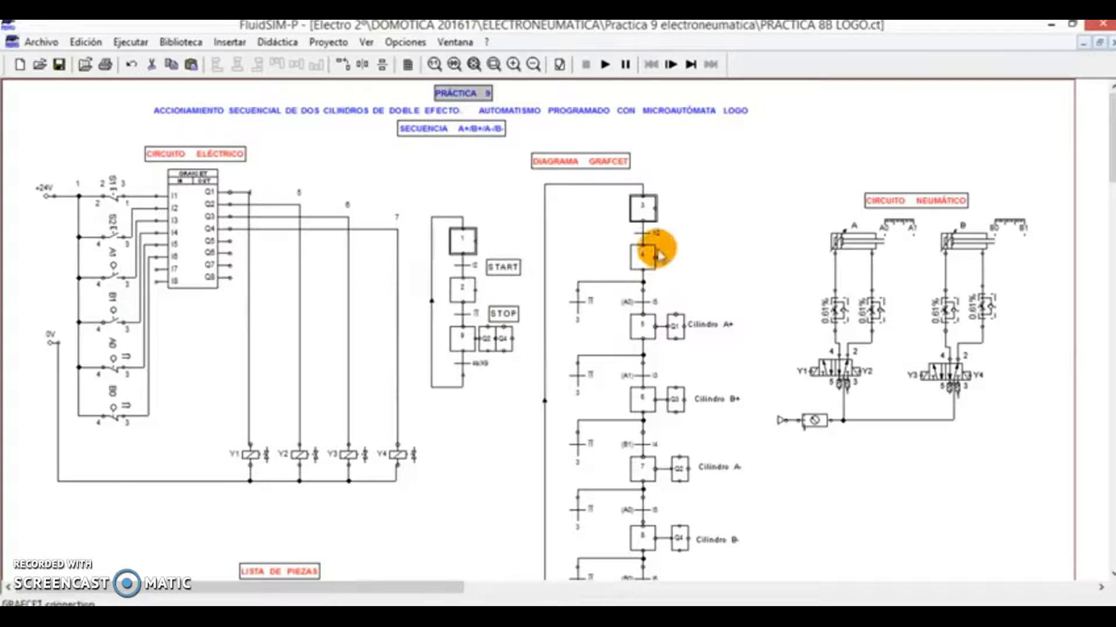
- Start simulating the two-cylinder A+/B+/A-/B- circuit with the electrical, Grafcet and pneumatic diagrams in view
left_click(544, 211)
left_click(506, 406)
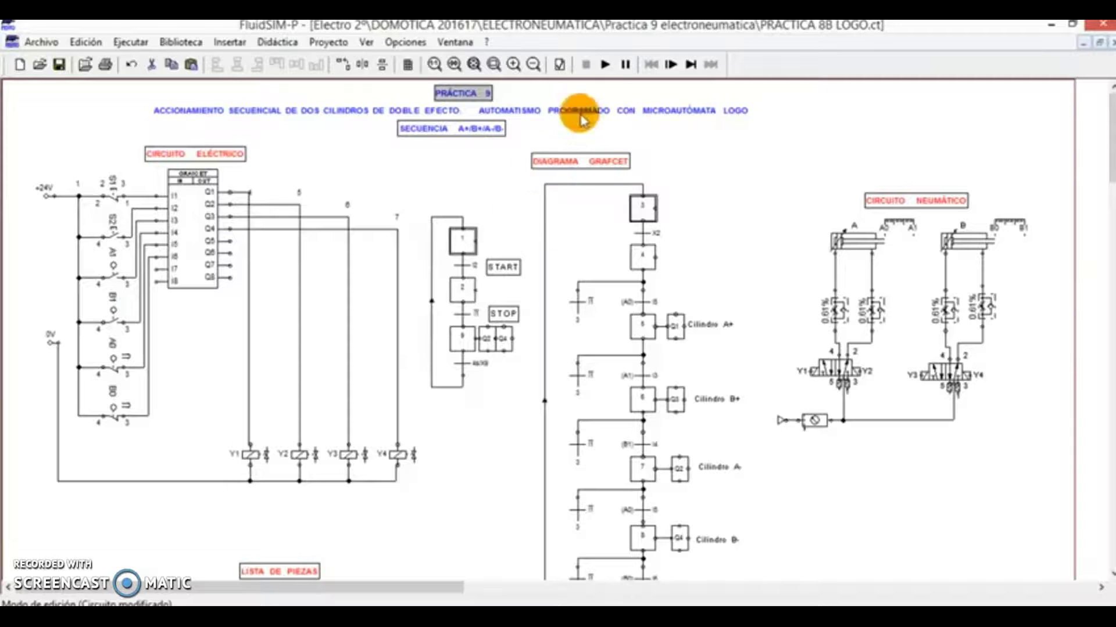
left_click(605, 63)
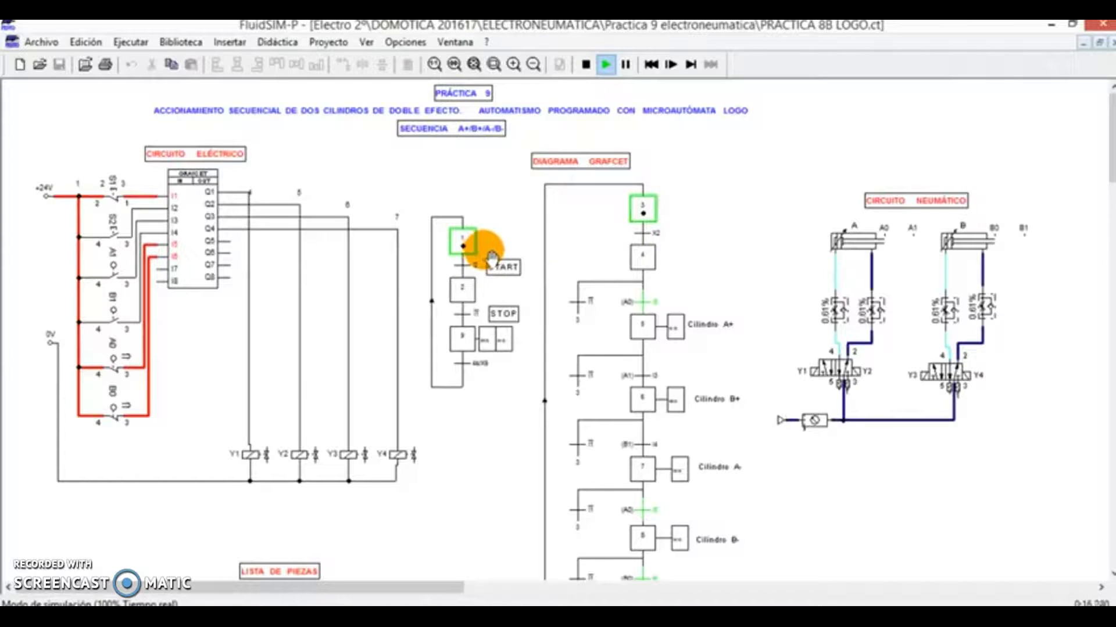
scroll(654, 284, "down", 3)
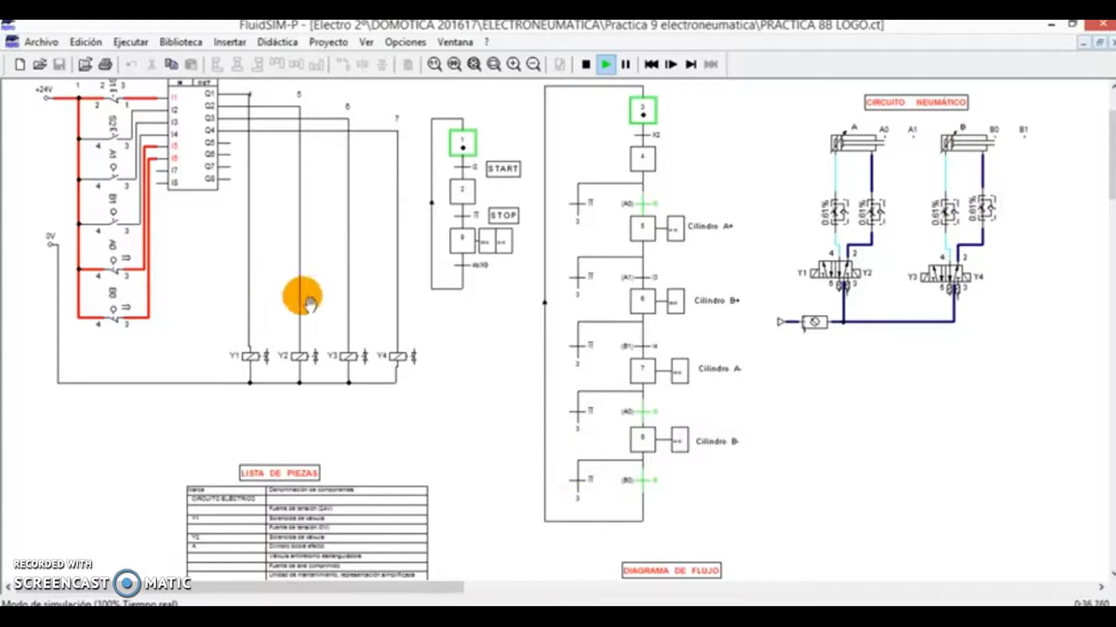
scroll(152, 281, "up", 2)
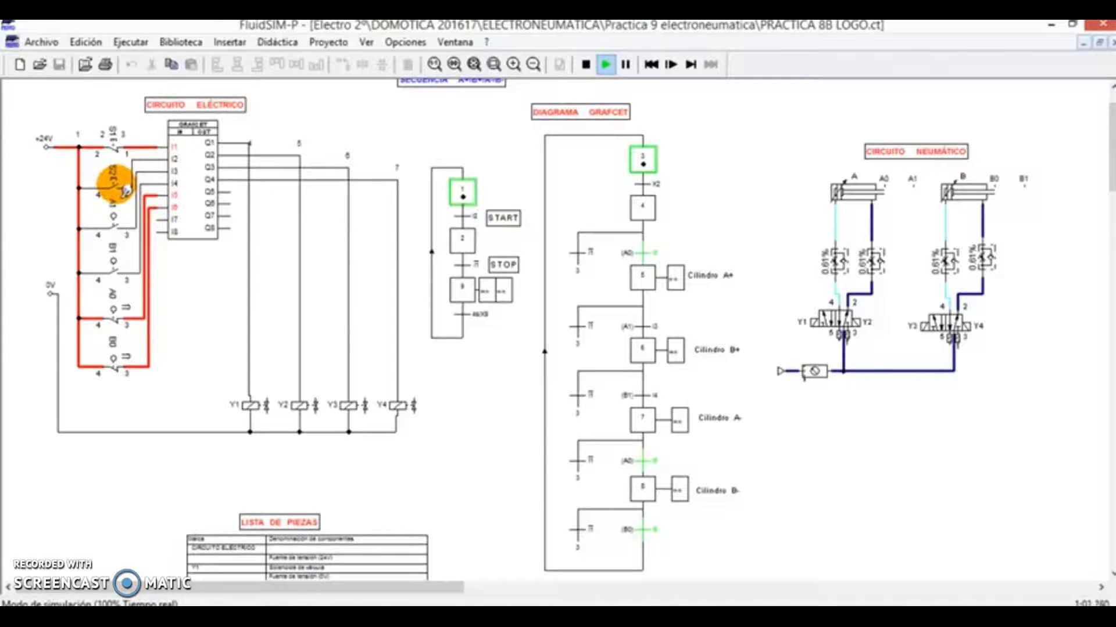
- Pause the simulation, actuate start pushbutton S2 and advance in single-step mode to activate Grafcet step 5
left_click(673, 64)
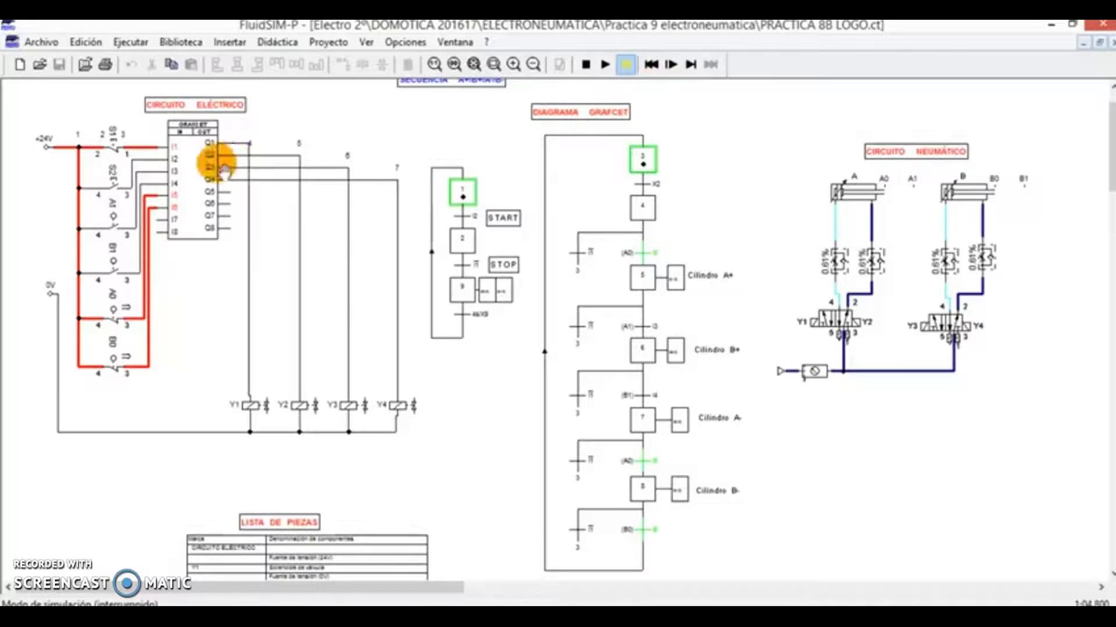
left_click(118, 185)
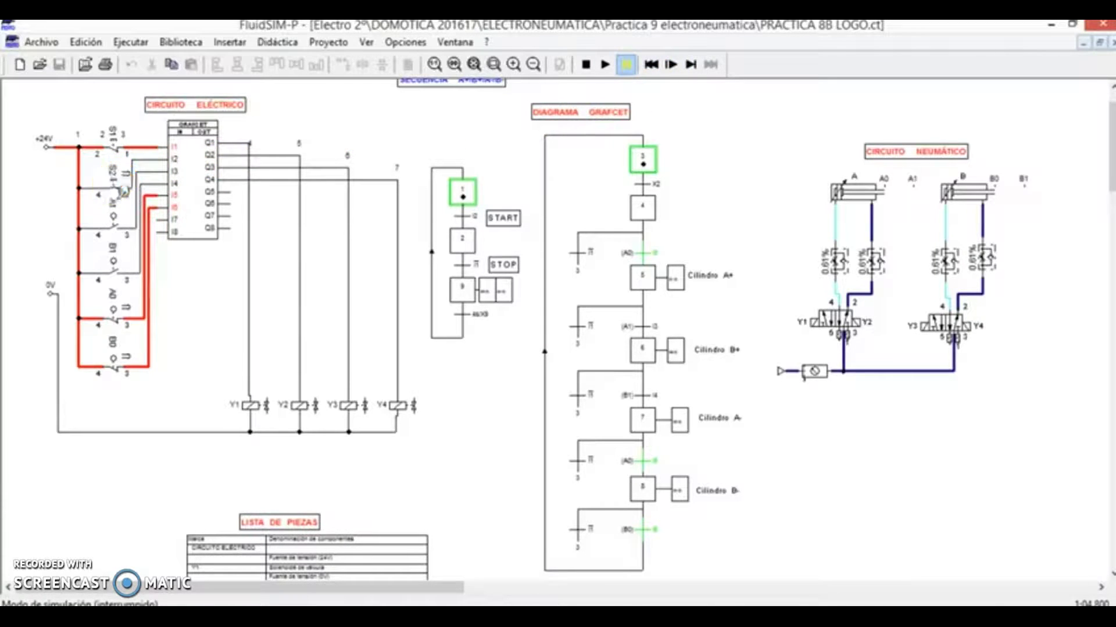
left_click(716, 242)
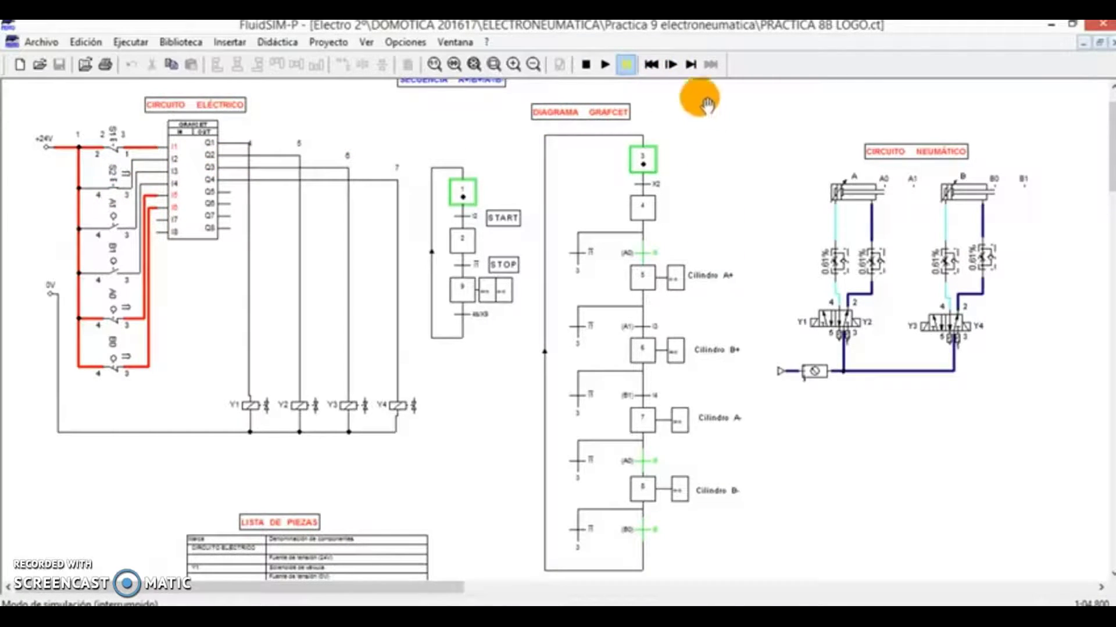
left_click(671, 65)
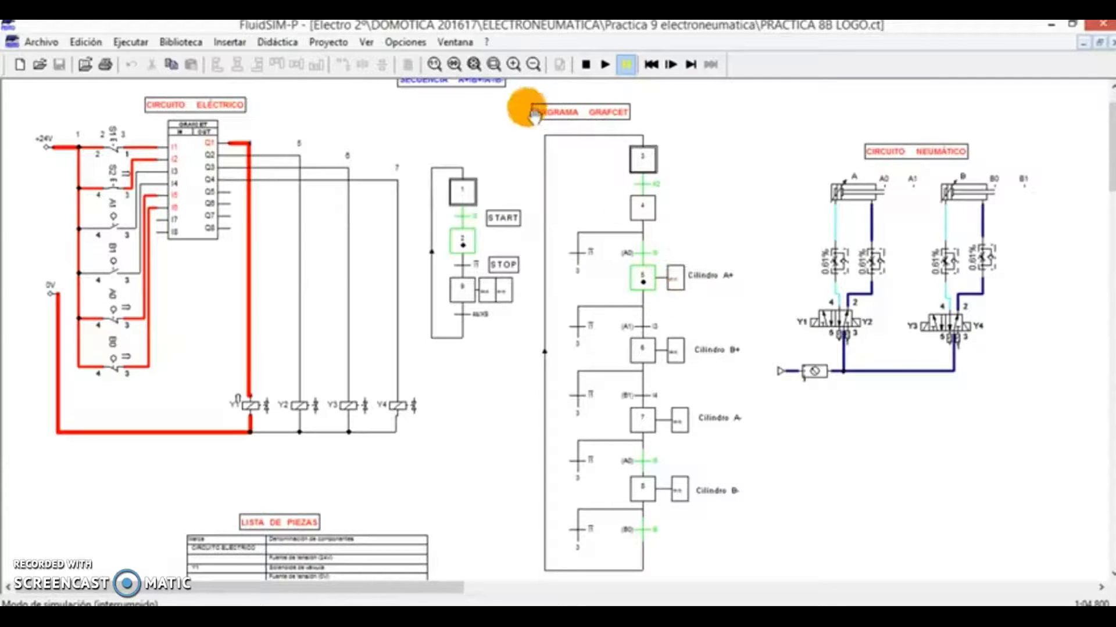
- Inspect the Grafcet's Cilindro A+ action, and single-step the simulation until valve Y1 switches and cylinder A leaves sensor A0
left_click(513, 64)
left_click(514, 64)
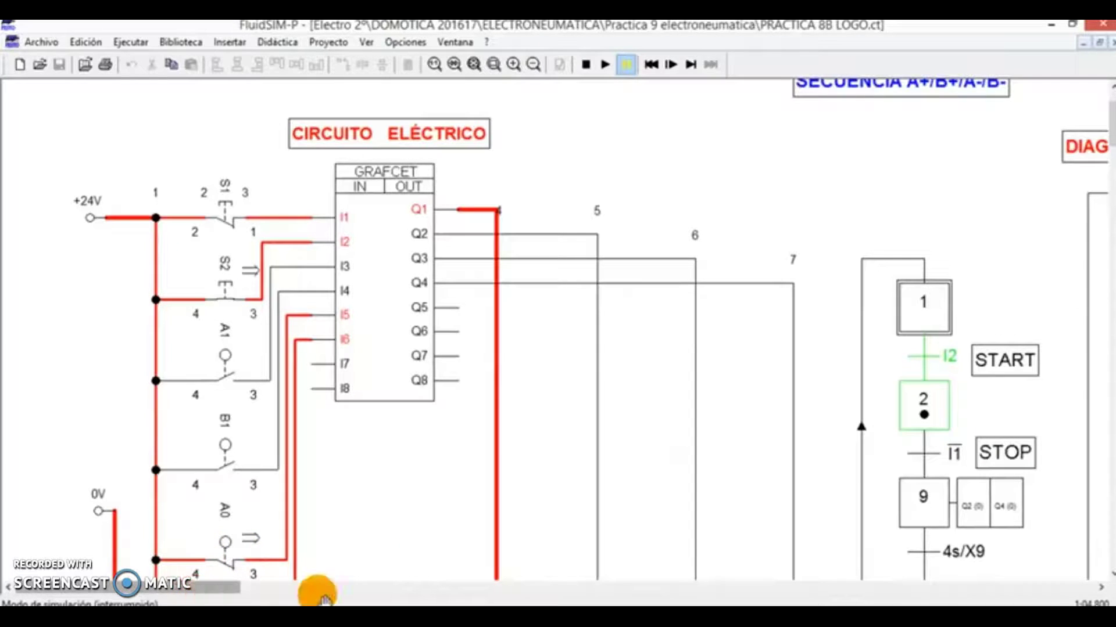
left_click(413, 589)
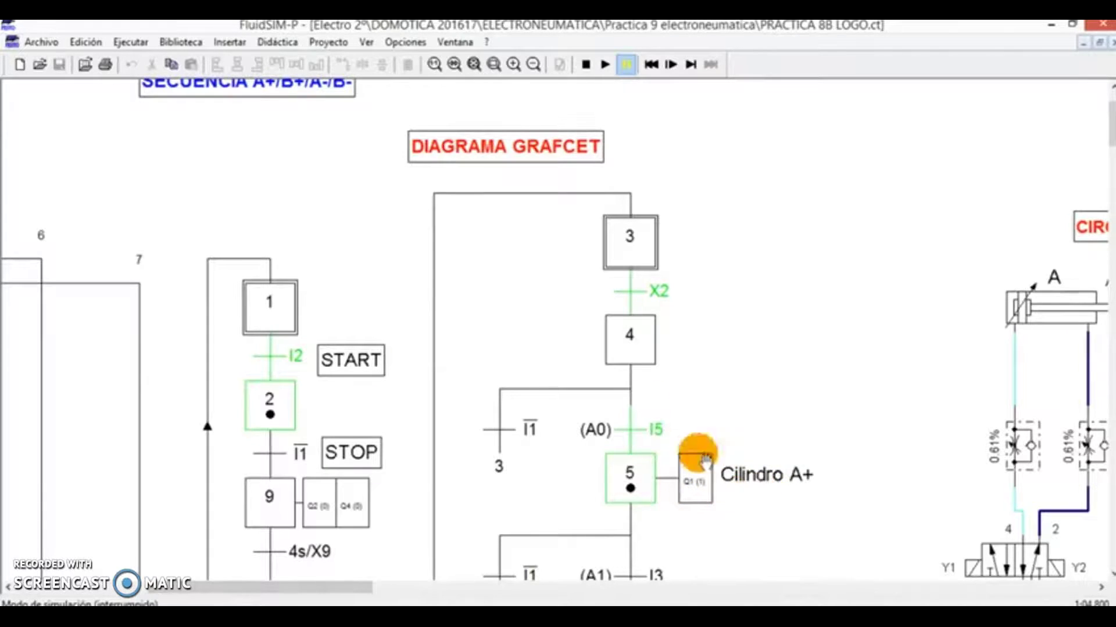
left_click(533, 64)
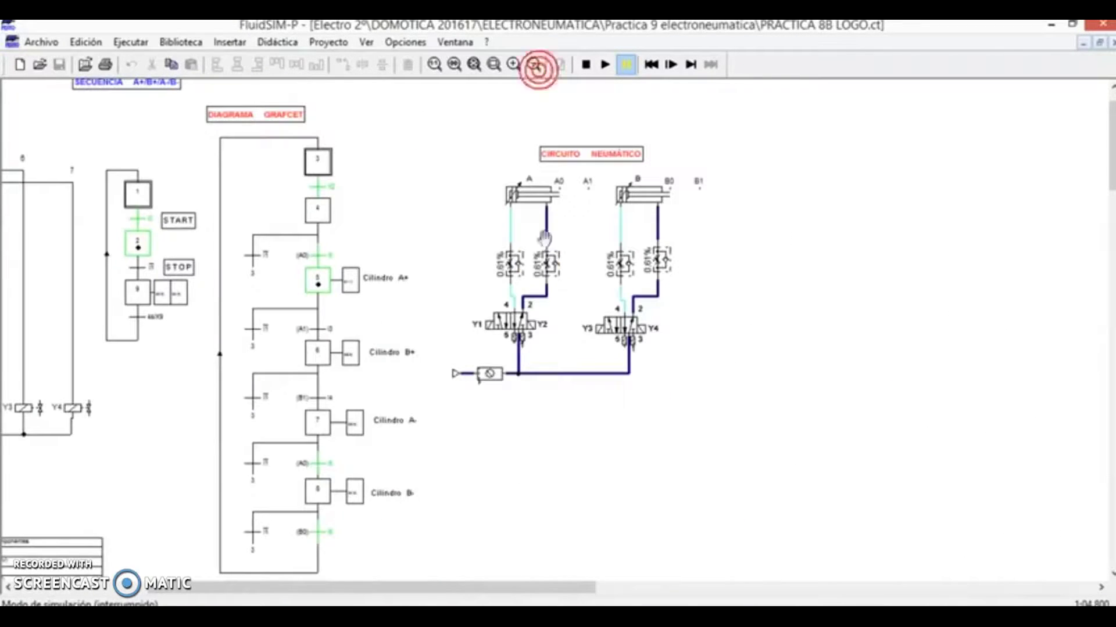
left_click_drag(531, 587, 366, 584)
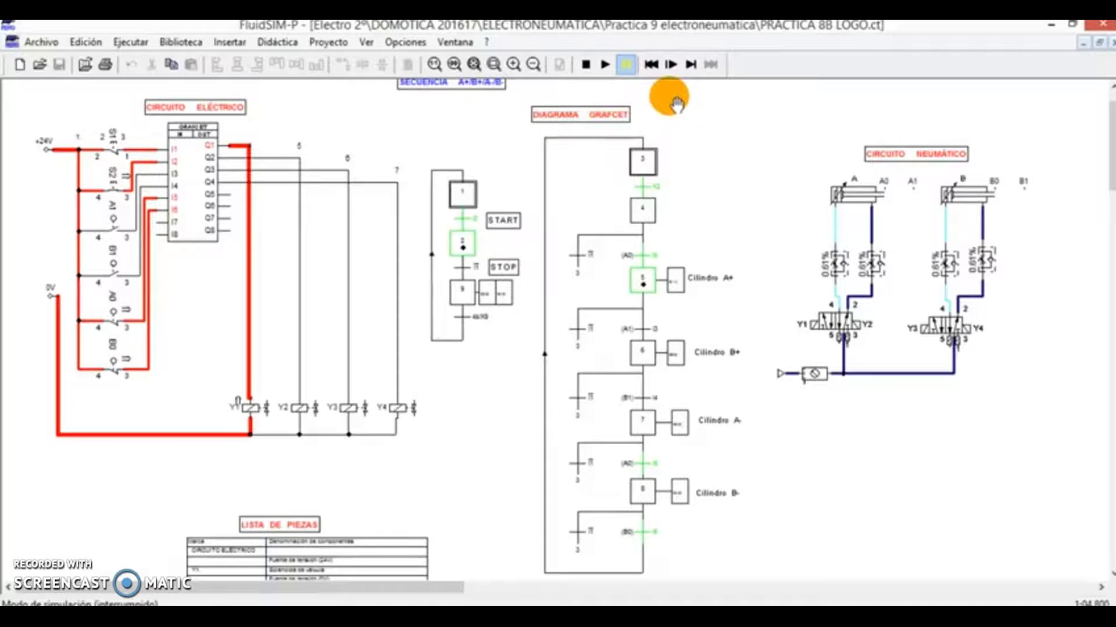
left_click(670, 65)
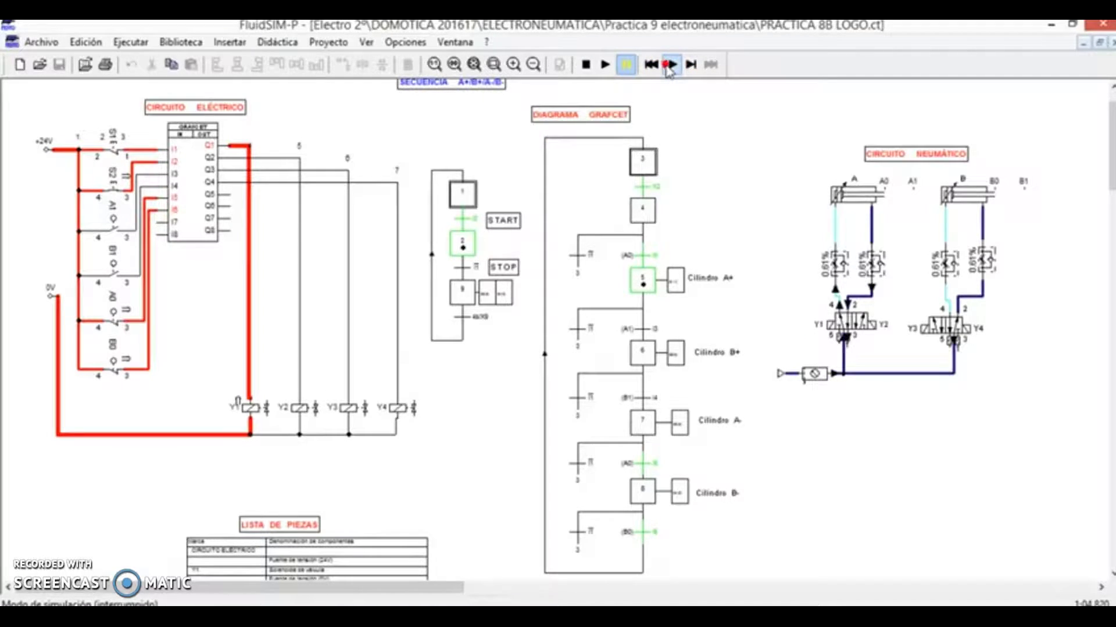
left_click(670, 65)
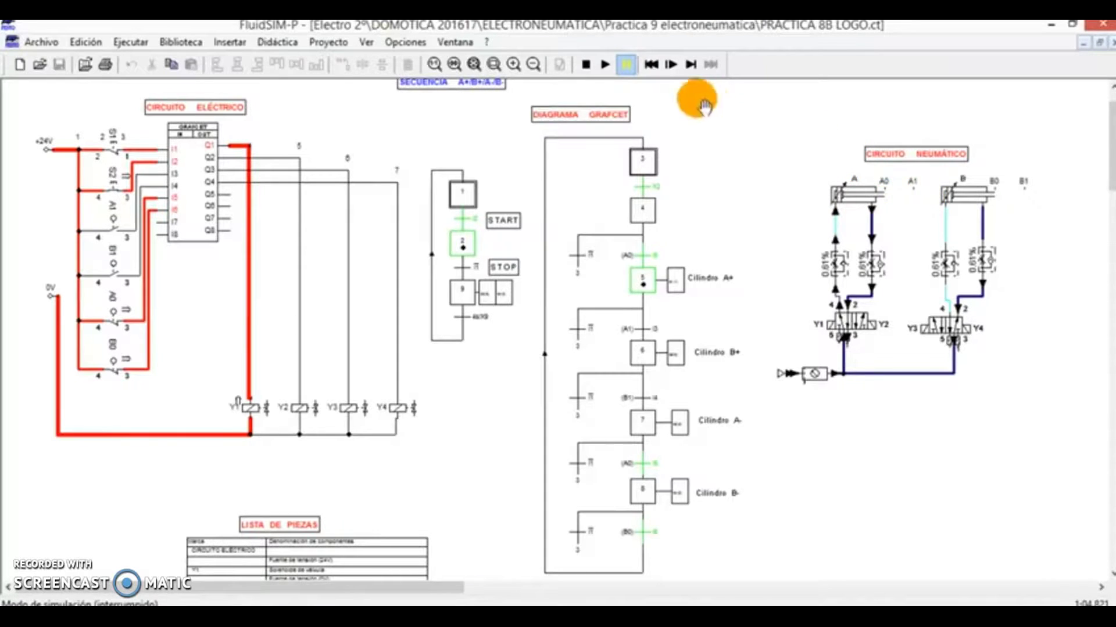
left_click(672, 65)
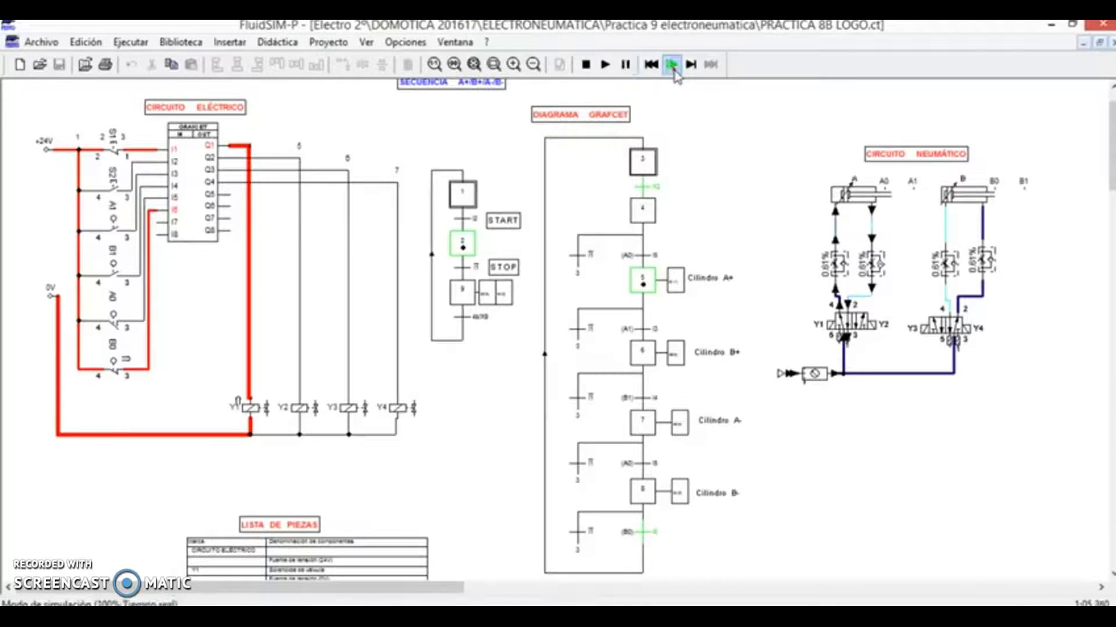
- Continue single-stepping the simulation until cylinder A reaches sensor A1 and Grafcet step 6 activates
left_click(672, 65)
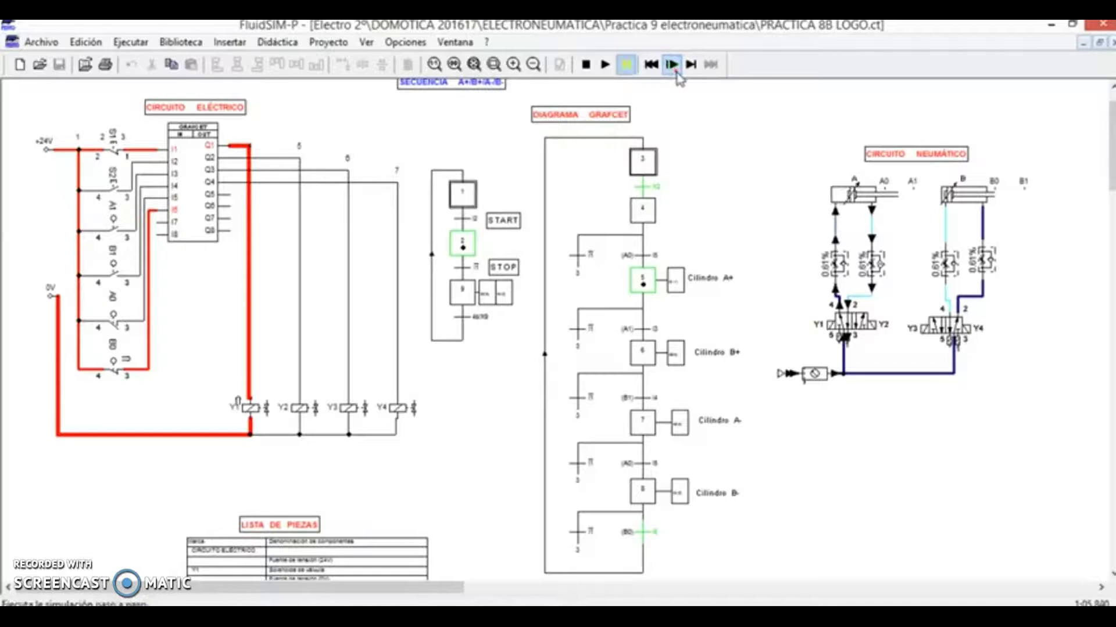
left_click(672, 65)
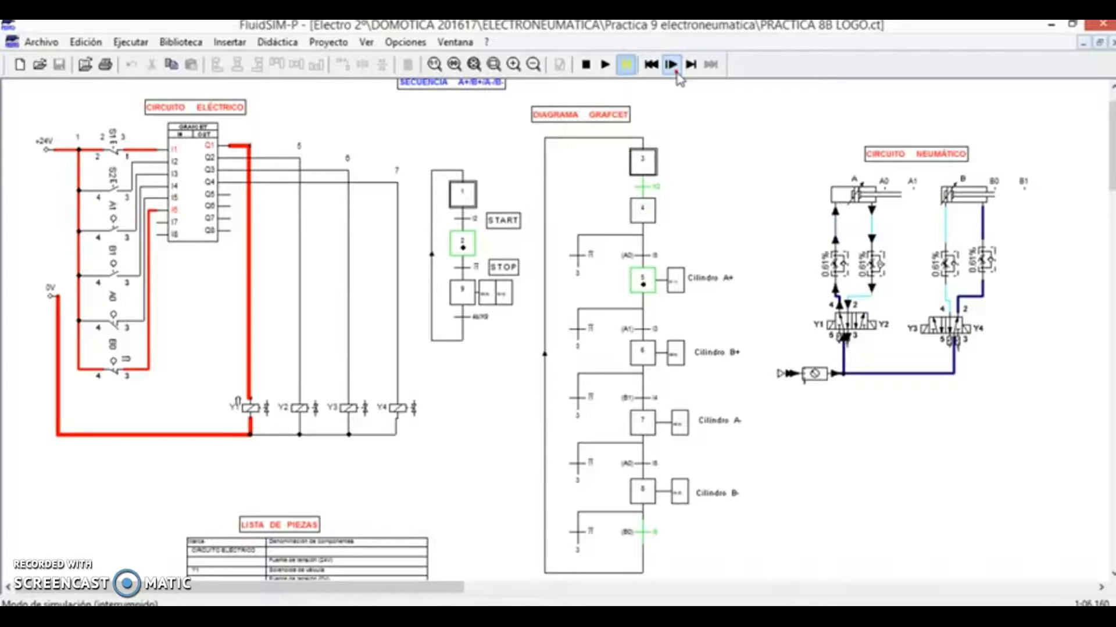
left_click(672, 65)
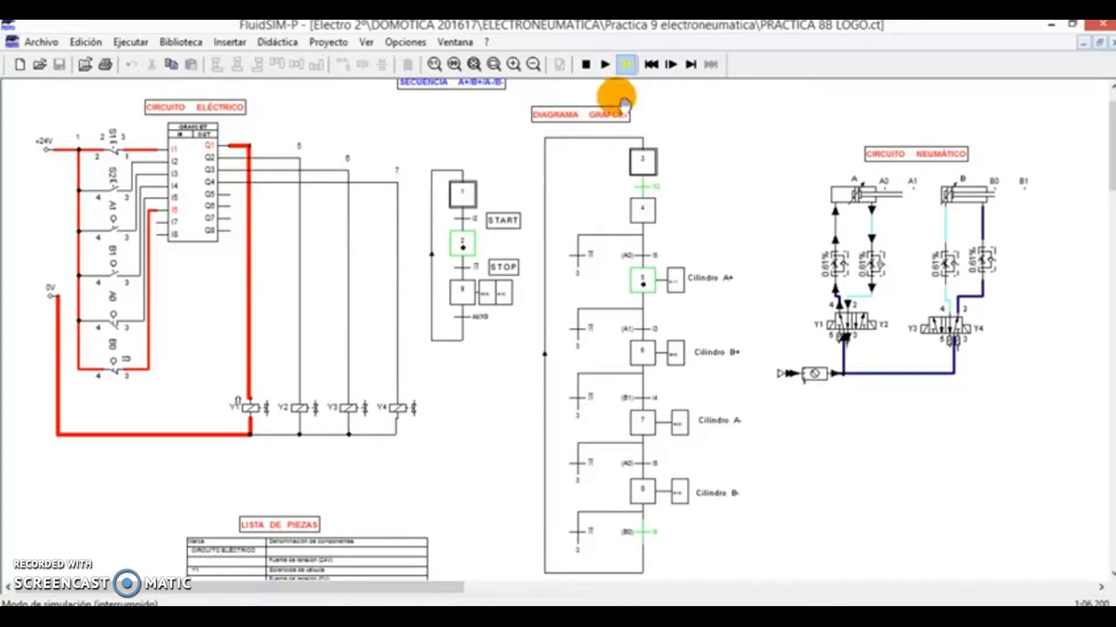
left_click(673, 67)
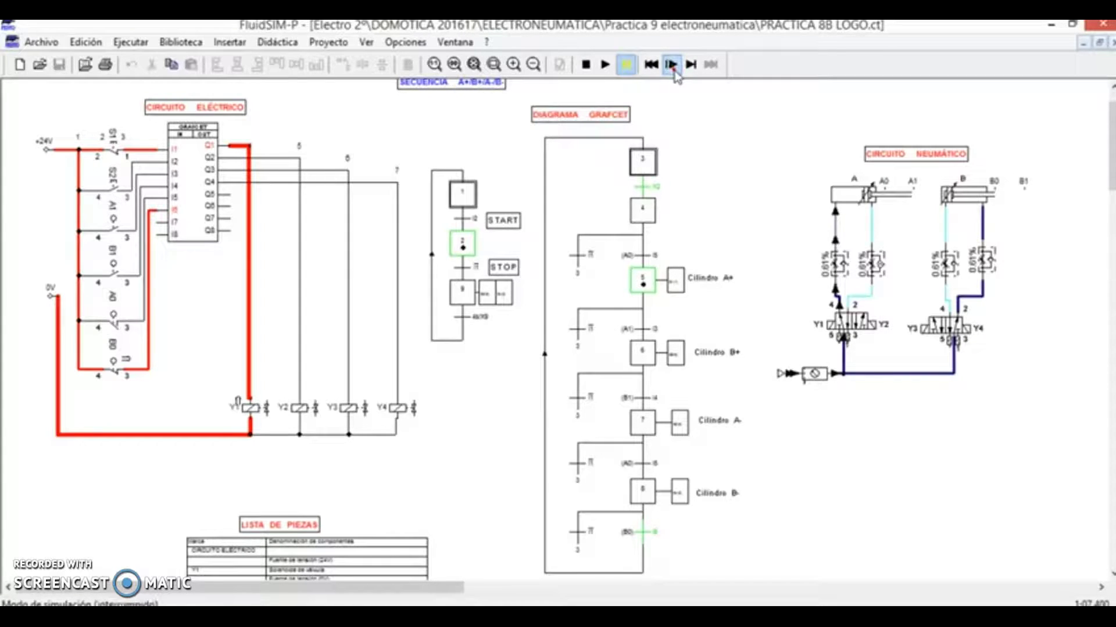
left_click(674, 70)
left_click(674, 71)
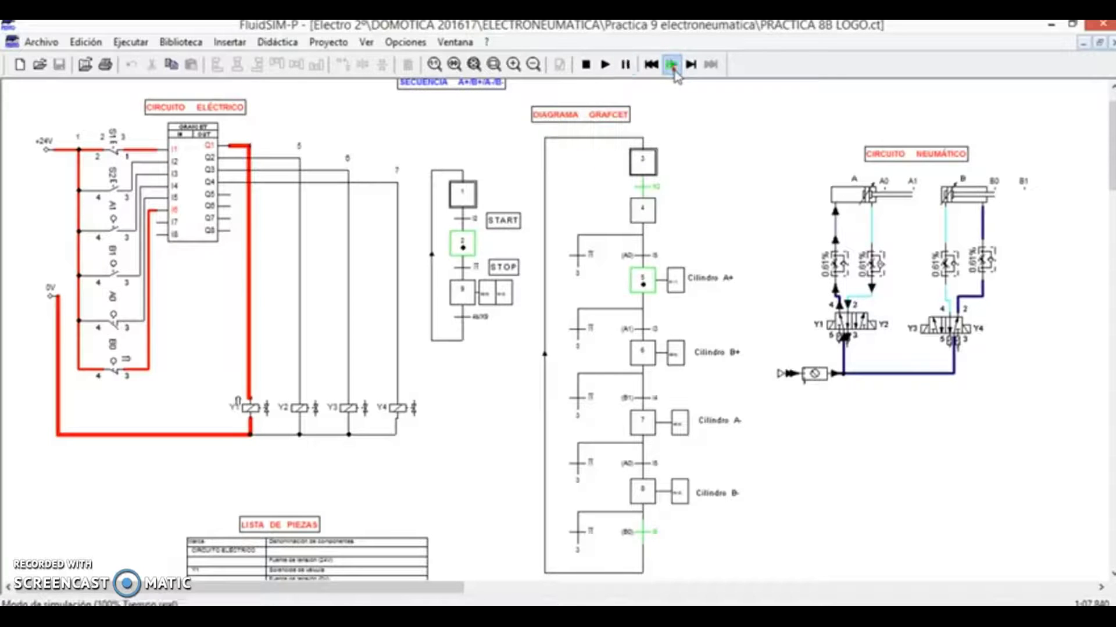
left_click(674, 71)
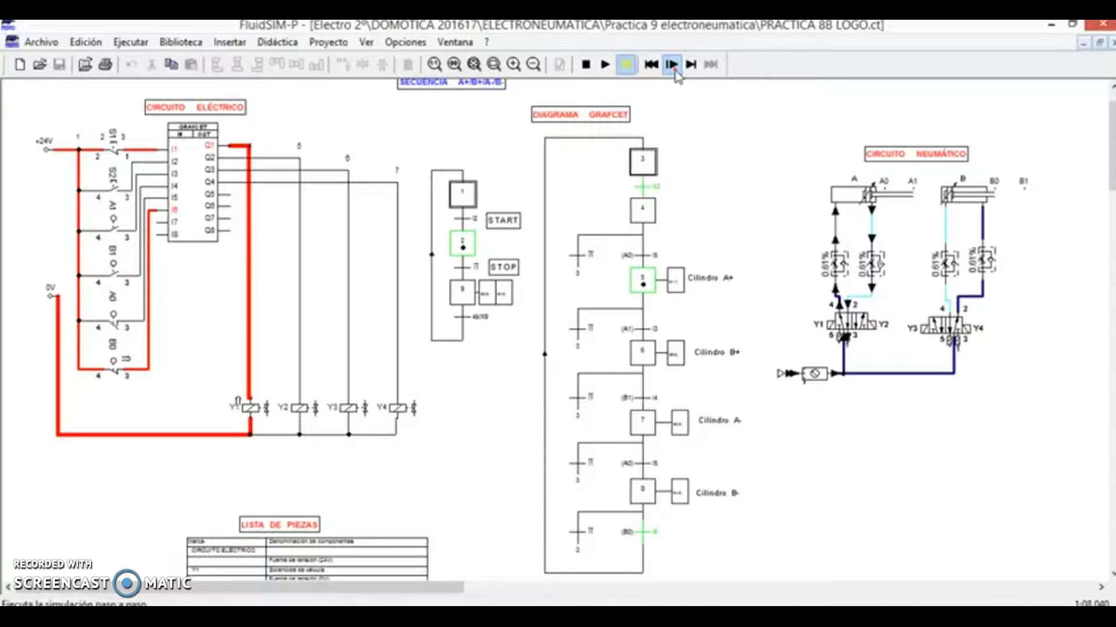
left_click(674, 70)
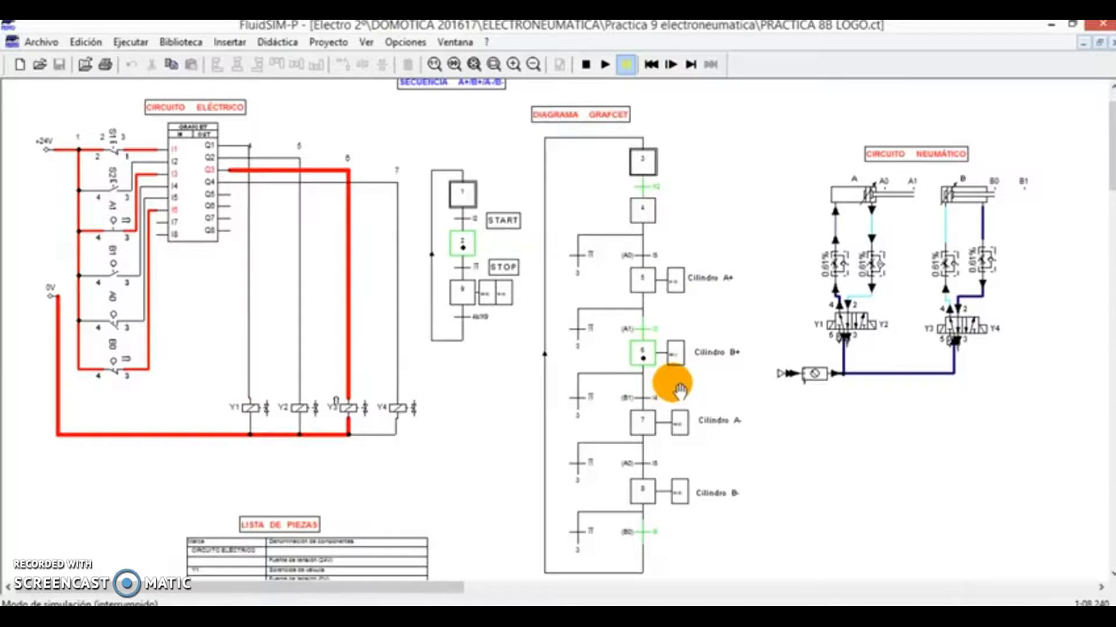
- Check the Cilindro B+ action and single-step the simulation to move cylinder B off sensor B0 toward B1
left_click(514, 64)
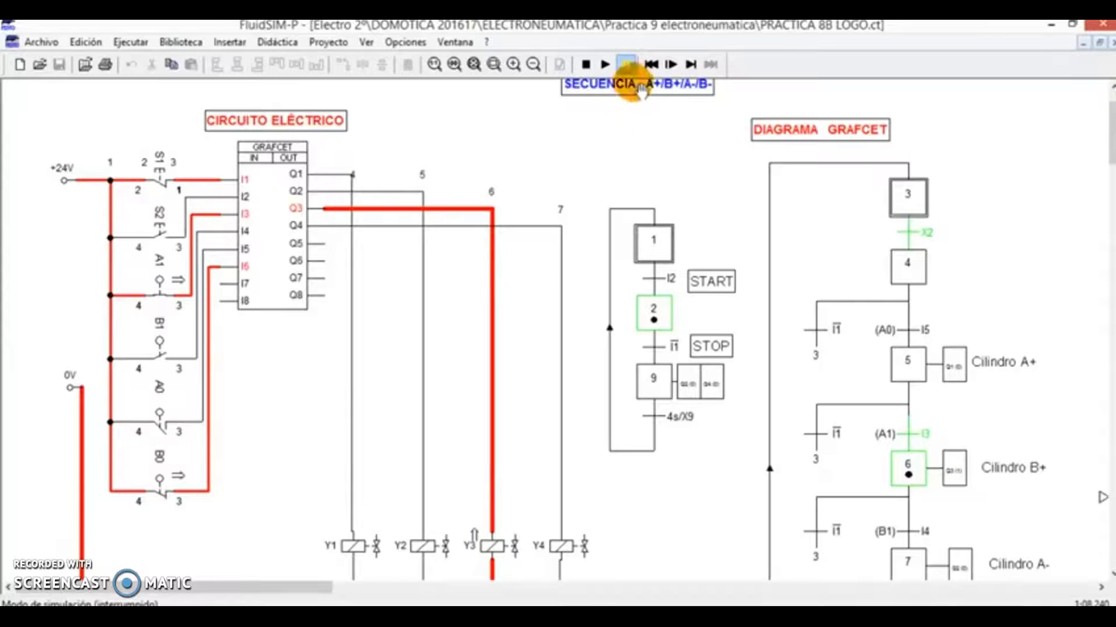
left_click(533, 64)
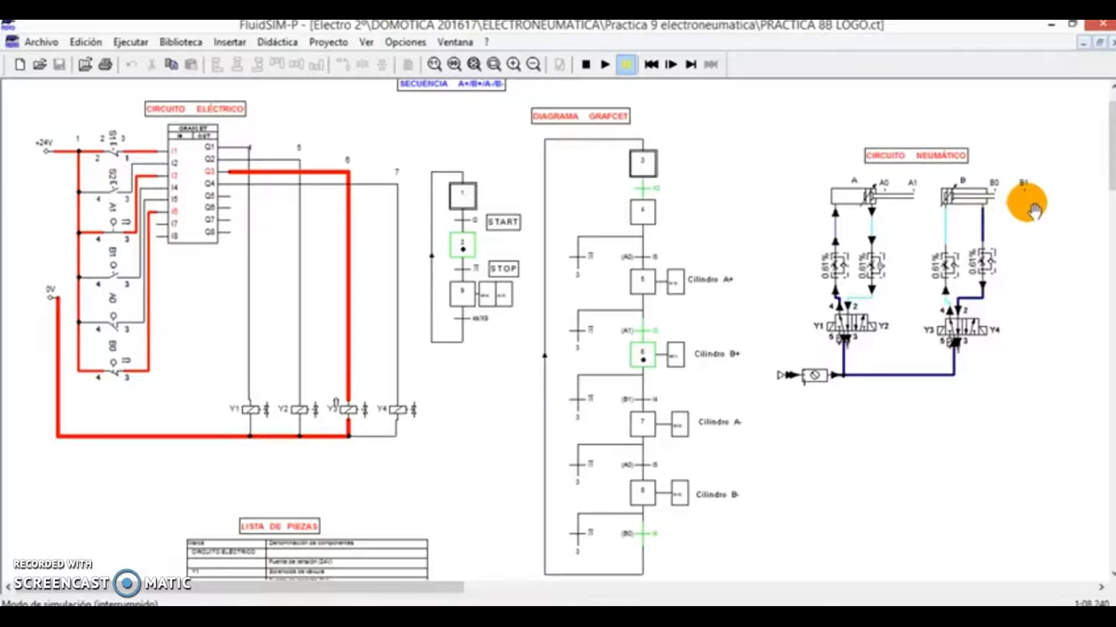
left_click(672, 65)
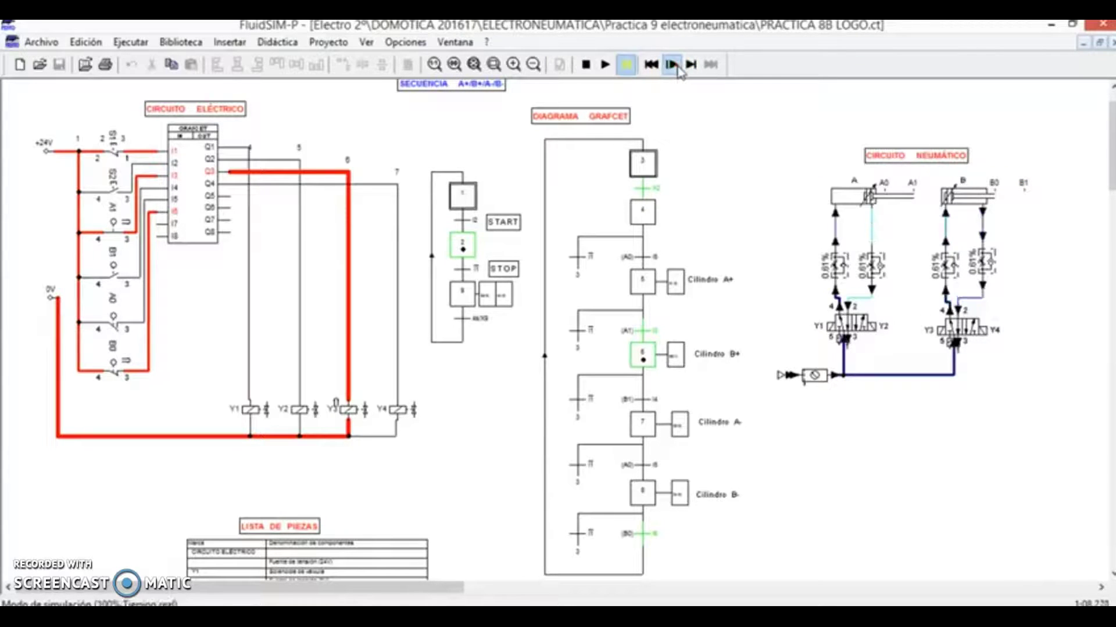
left_click(672, 65)
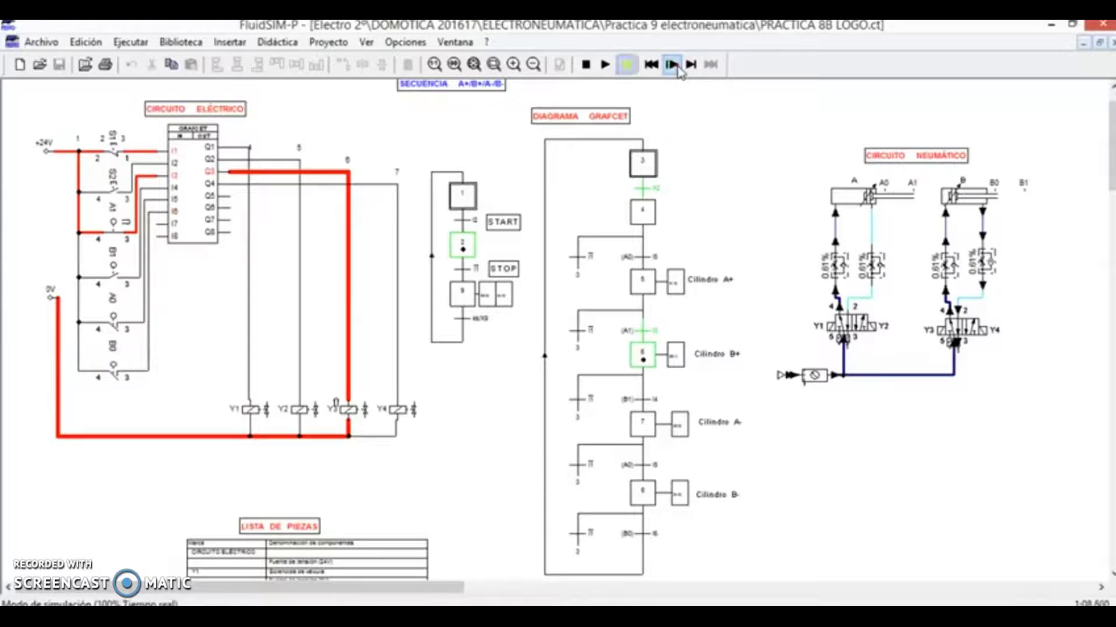
left_click(672, 65)
left_click(673, 65)
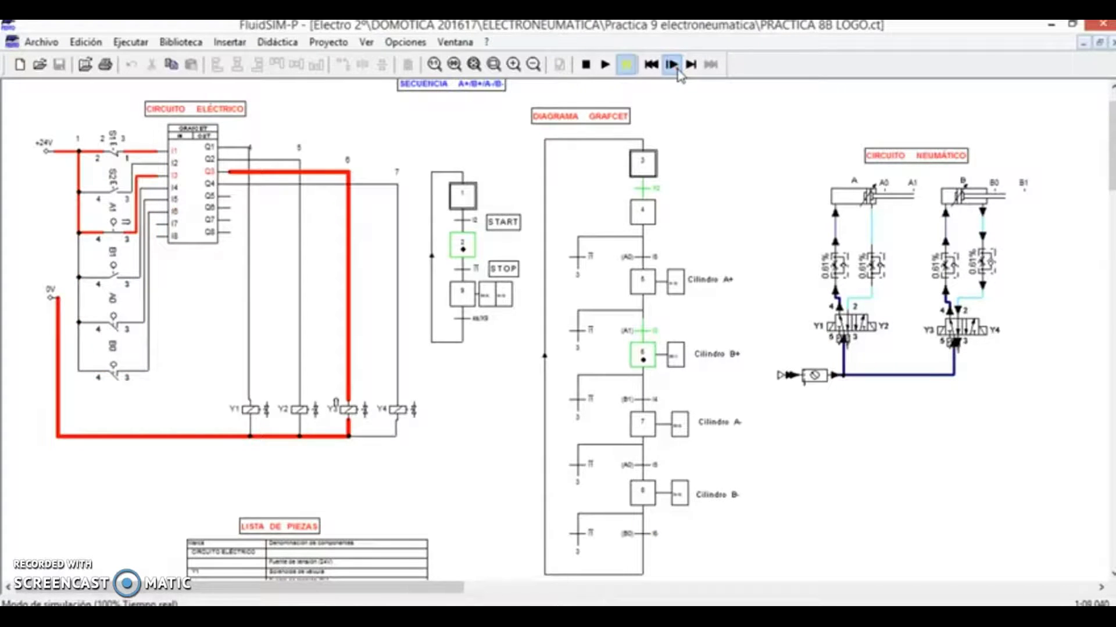
left_click(673, 65)
left_click(677, 71)
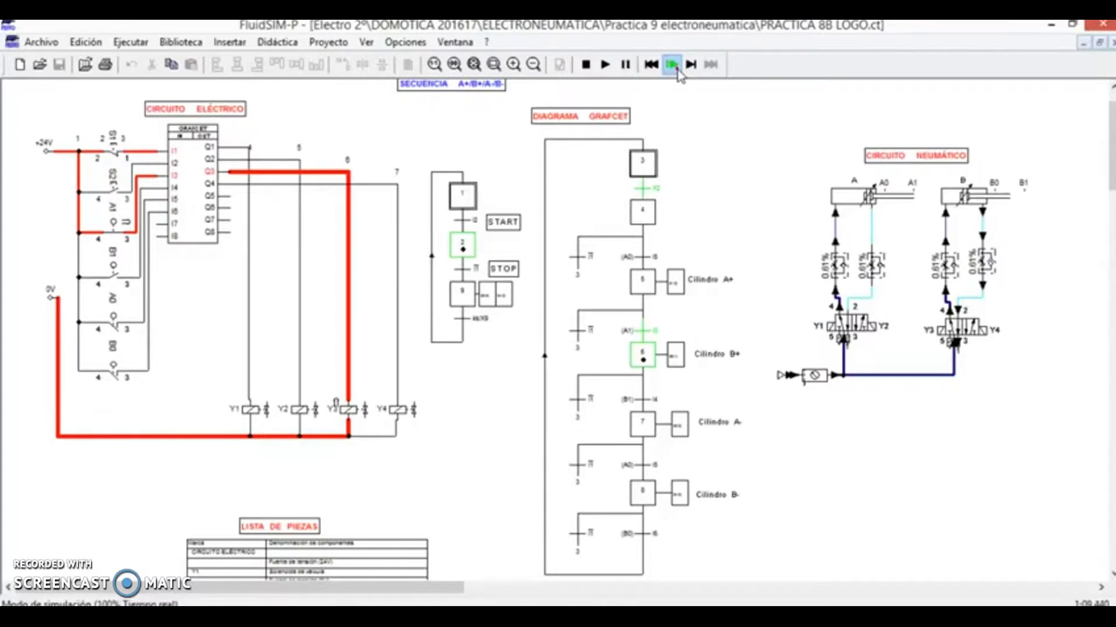
left_click(677, 71)
left_click(676, 71)
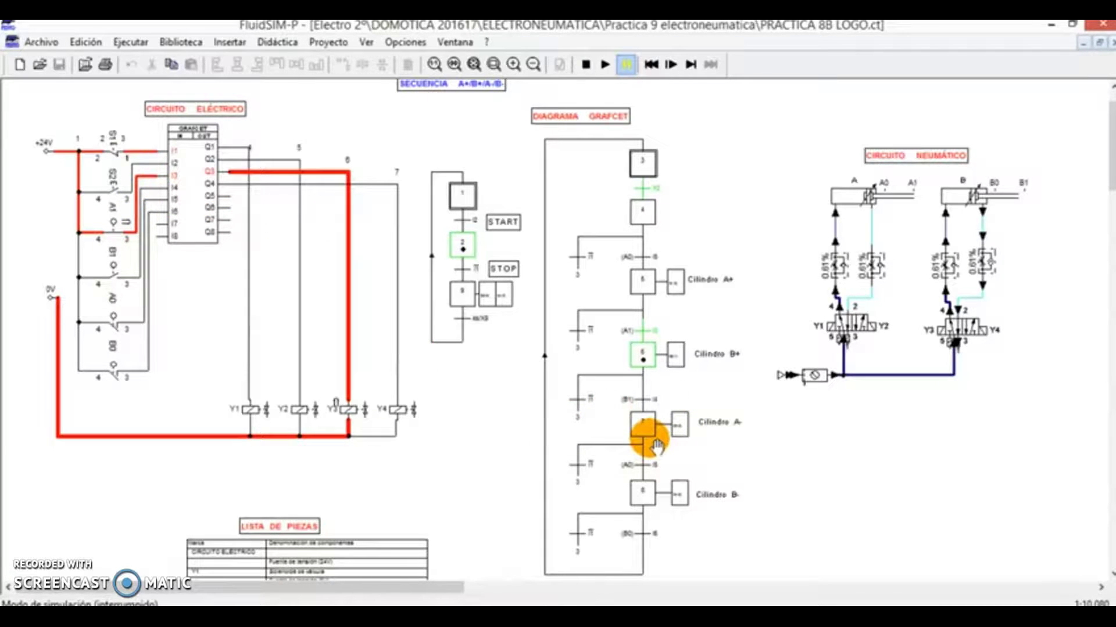
- Examine the transition to Cilindro A- and single-step the simulation until cylinder B reaches B1 and Grafcet step 7 activates
left_click(514, 64)
scroll(996, 453, "down", 1)
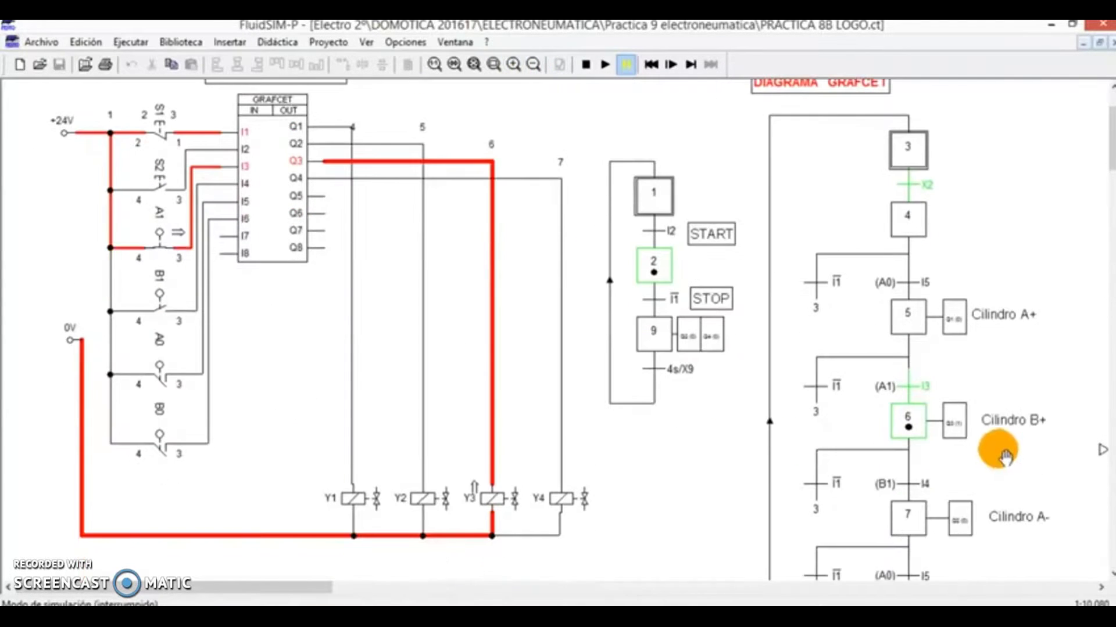
scroll(996, 492, "down", 1)
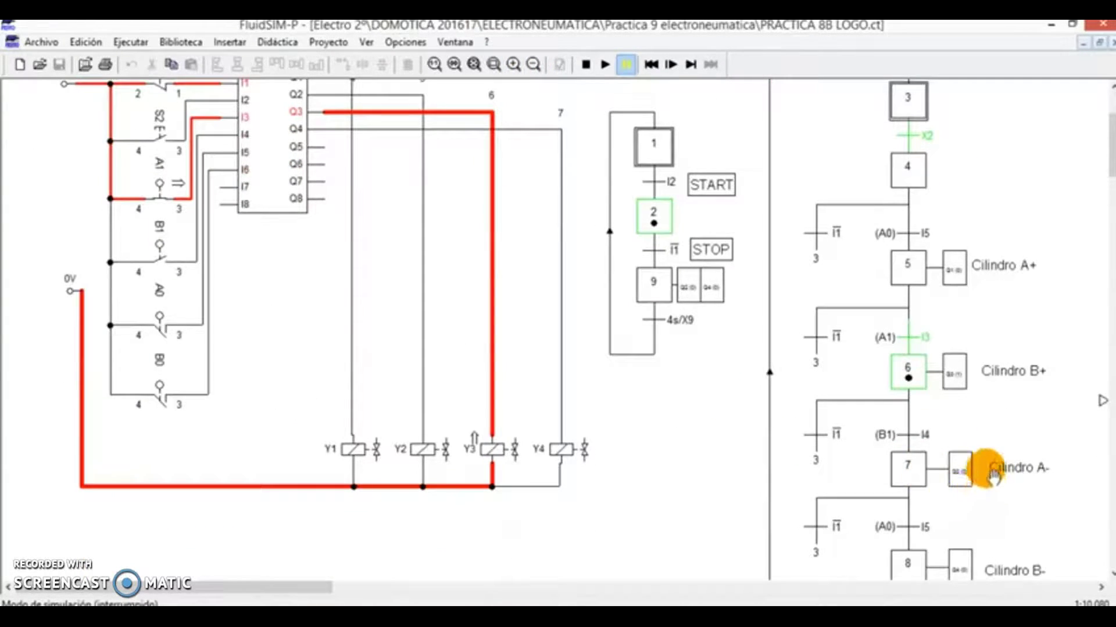
left_click(532, 65)
scroll(710, 200, "up", 1)
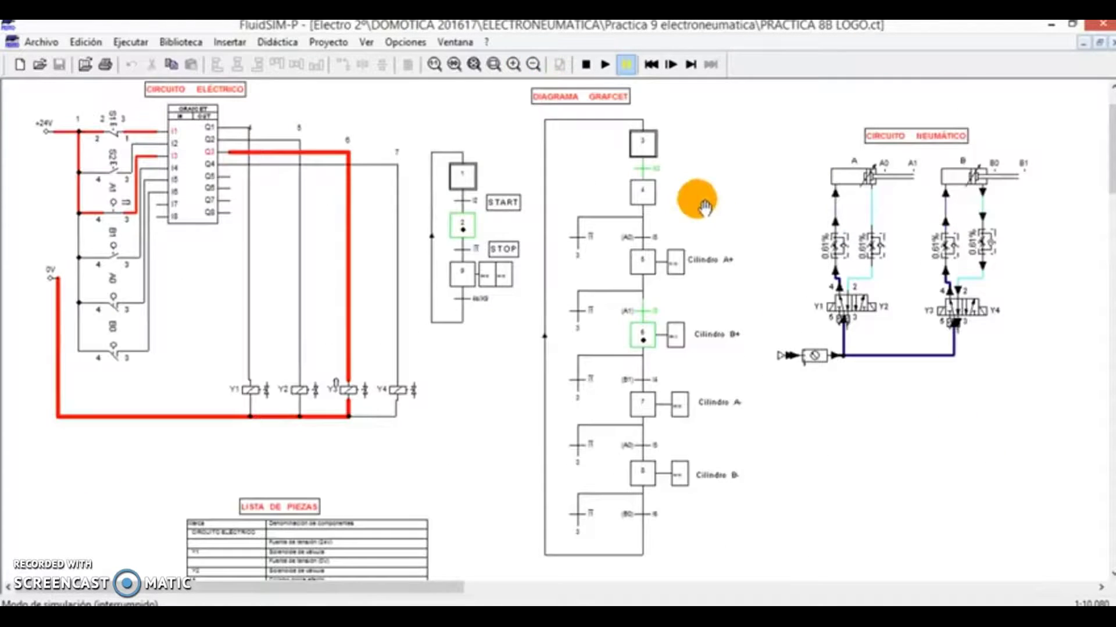
left_click(672, 65)
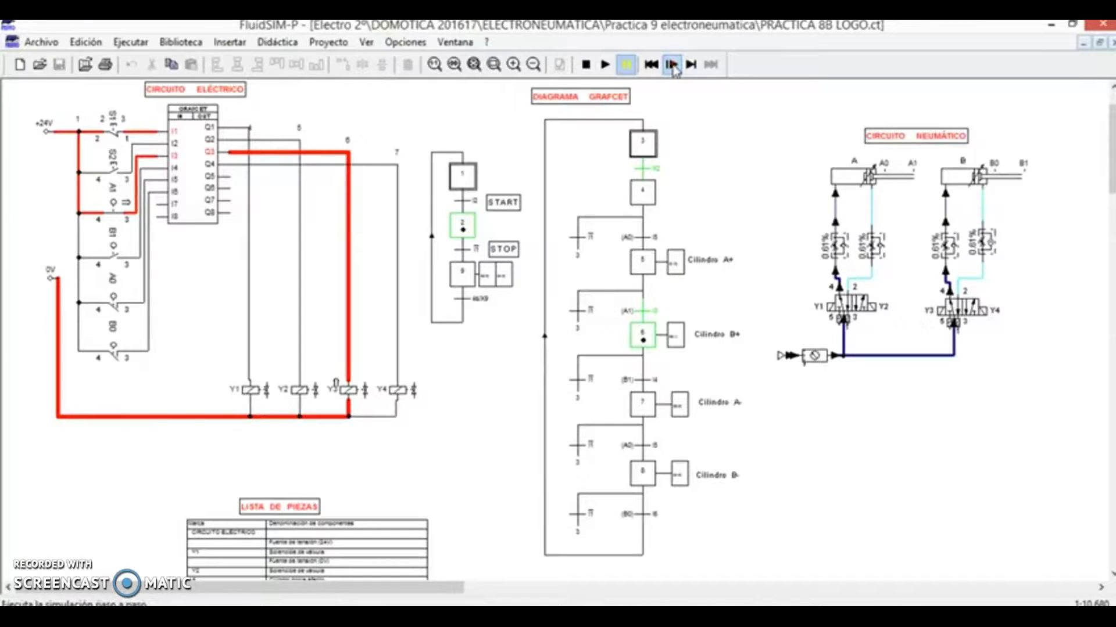
left_click(672, 65)
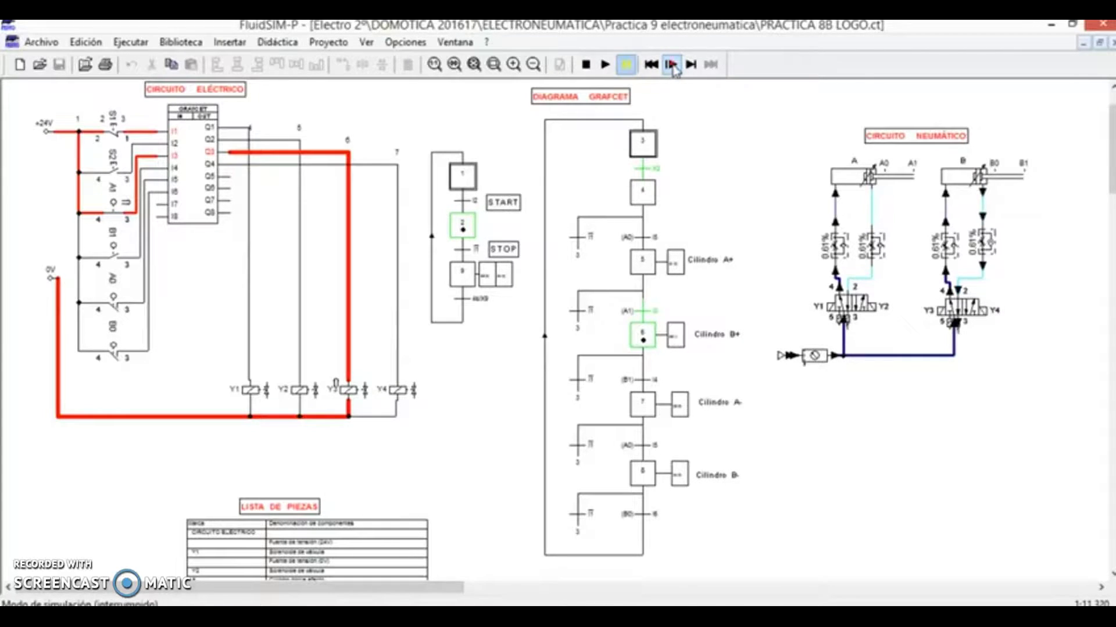
left_click(673, 66)
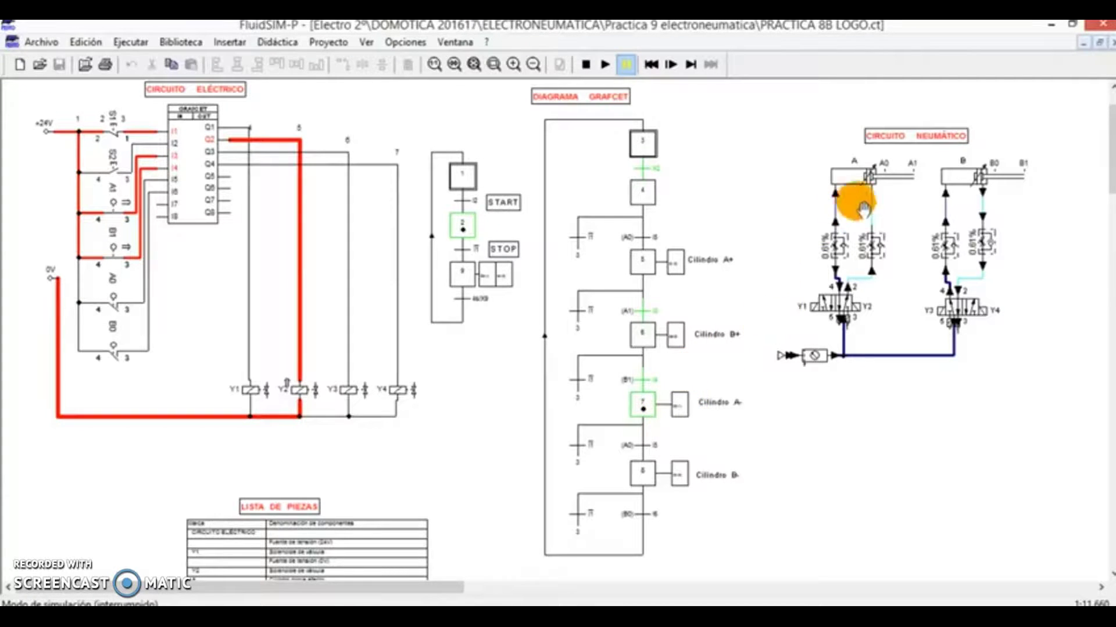
- Single-step the simulation to retract cylinder A until it reaches sensor A0 and Grafcet step 8 activates
left_click(671, 65)
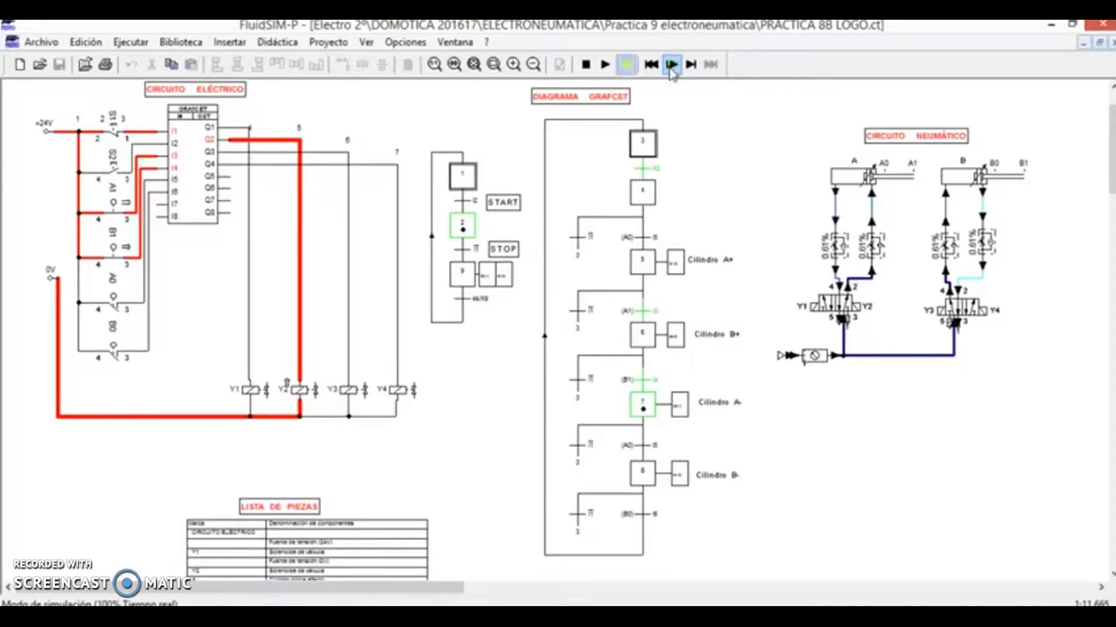
left_click(671, 65)
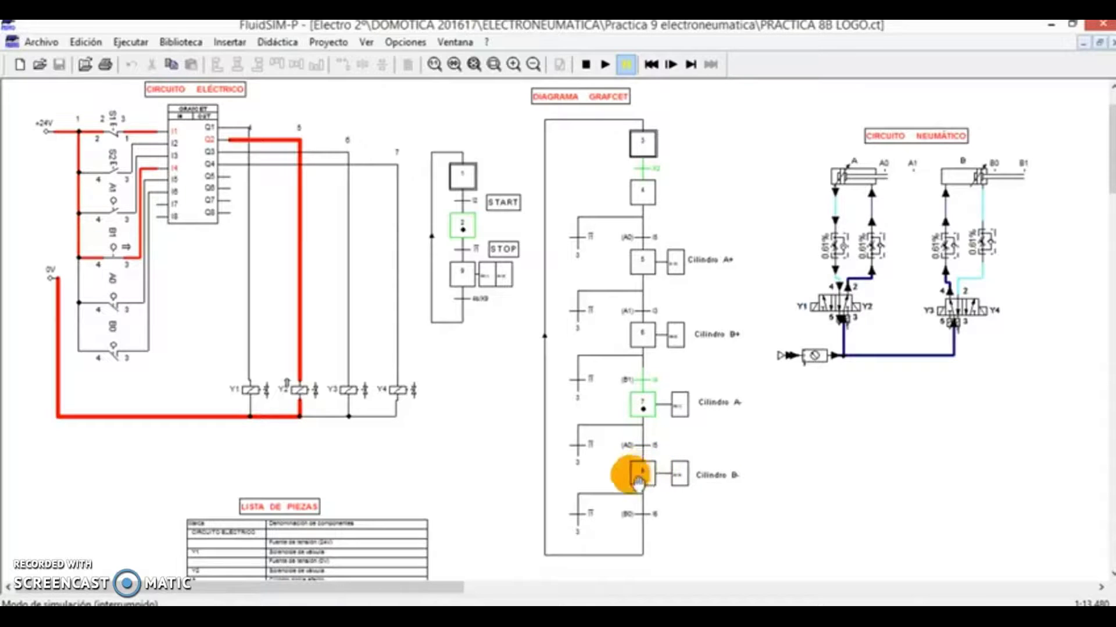
left_click(672, 65)
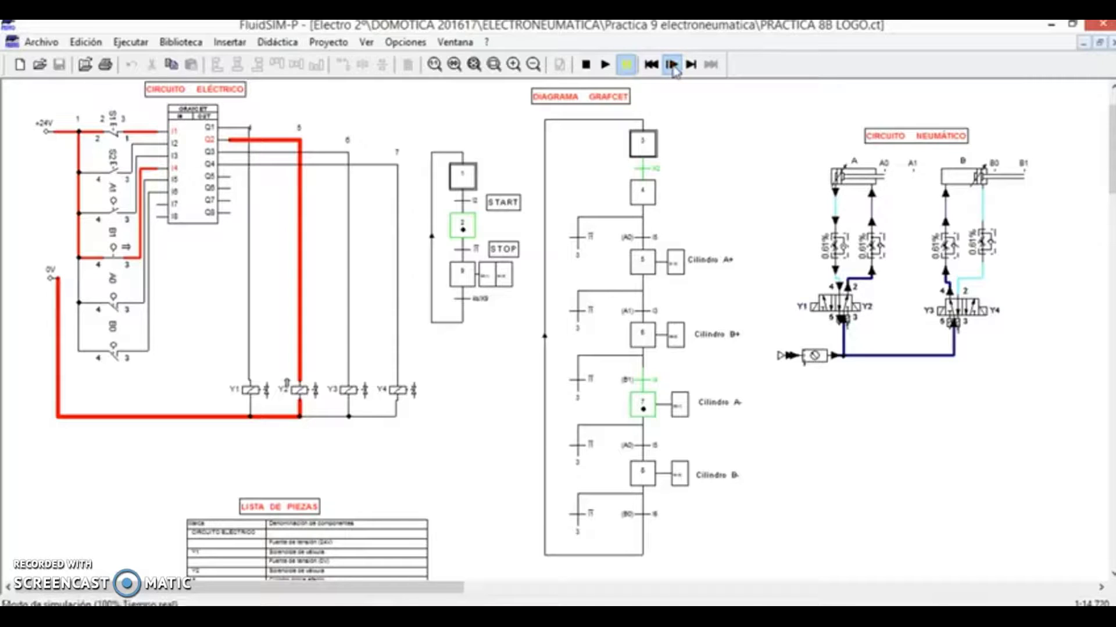
left_click(673, 65)
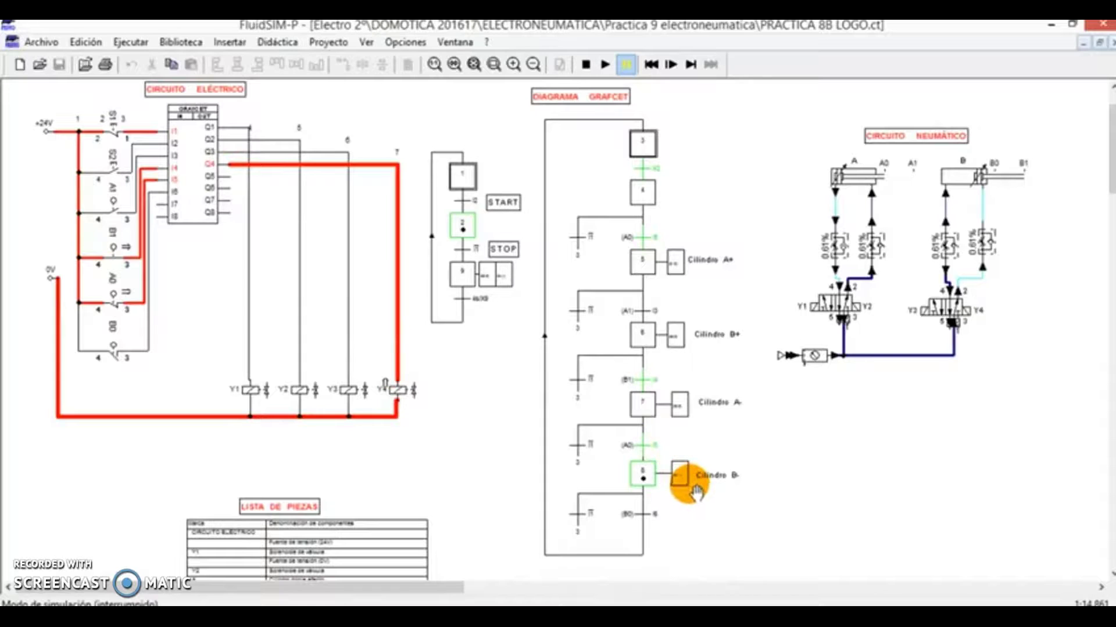
- Examine Grafcet step 8 with its Cilindro B- action and the B0 transition, along with the pneumatic circuit
left_click(514, 66)
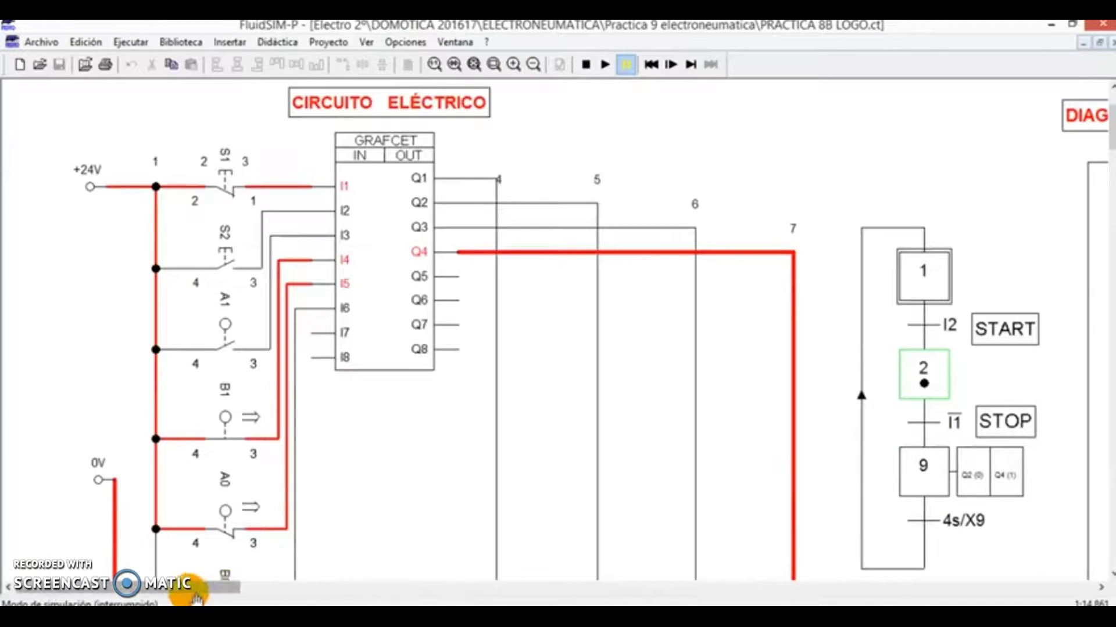
left_click(646, 588)
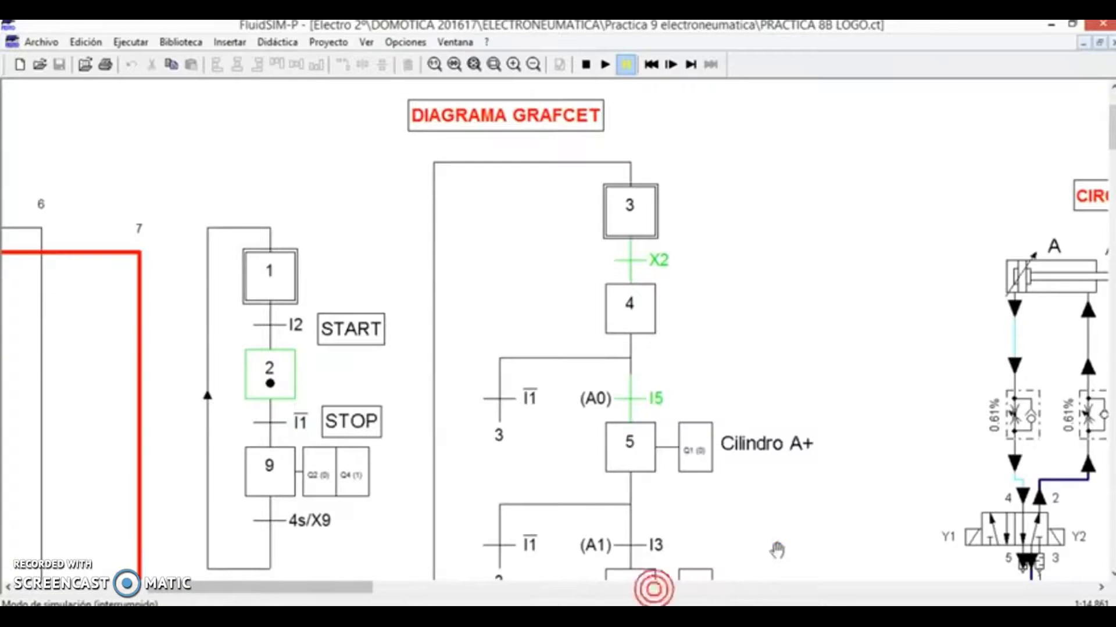
scroll(759, 515, "up", 3)
scroll(764, 520, "down", 12)
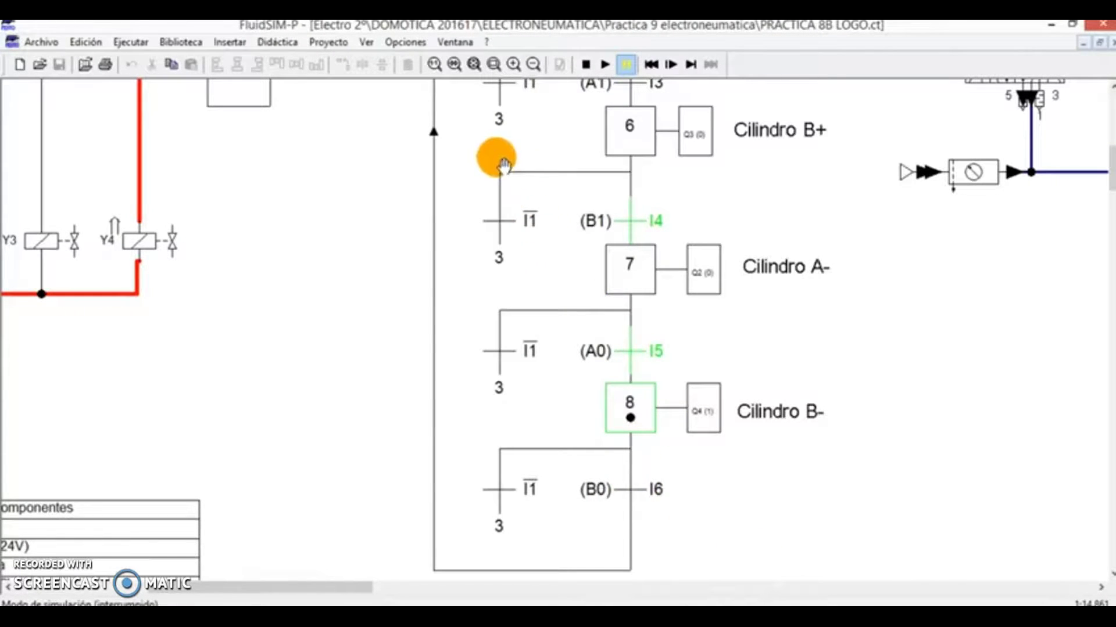
left_click(534, 64)
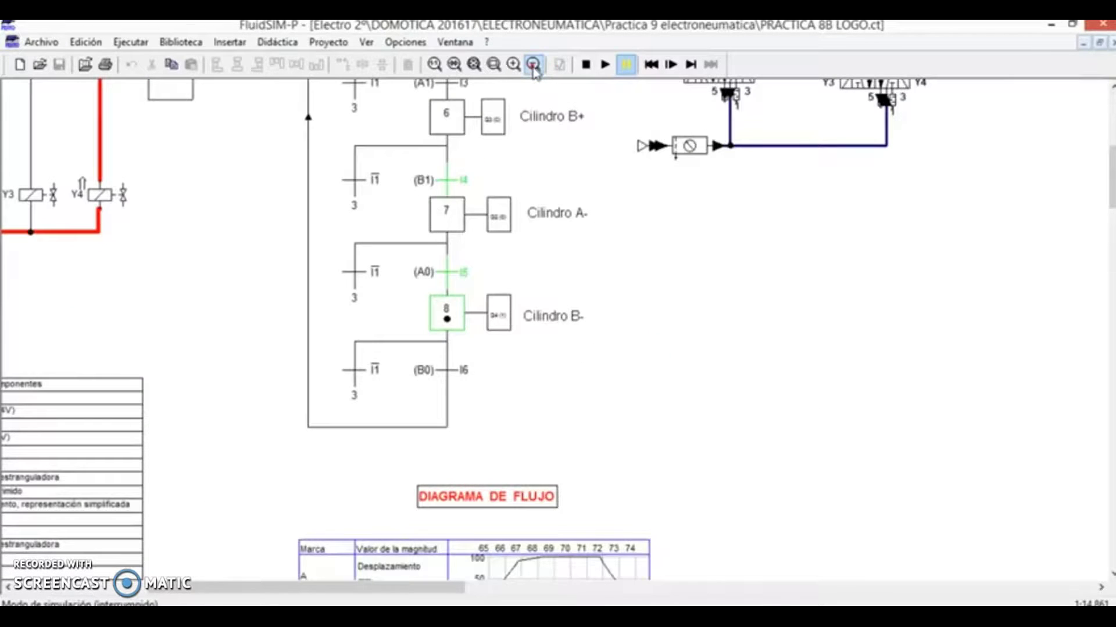
left_click(533, 65)
scroll(572, 203, "up", 5)
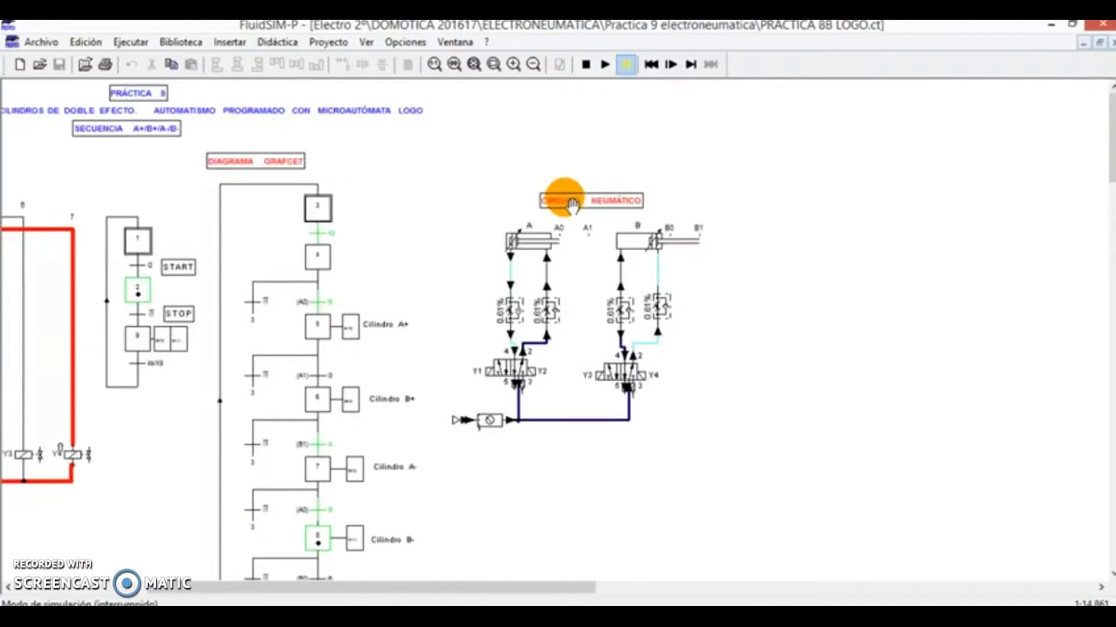
scroll(523, 374, "down", 3)
left_click_drag(510, 587, 379, 587)
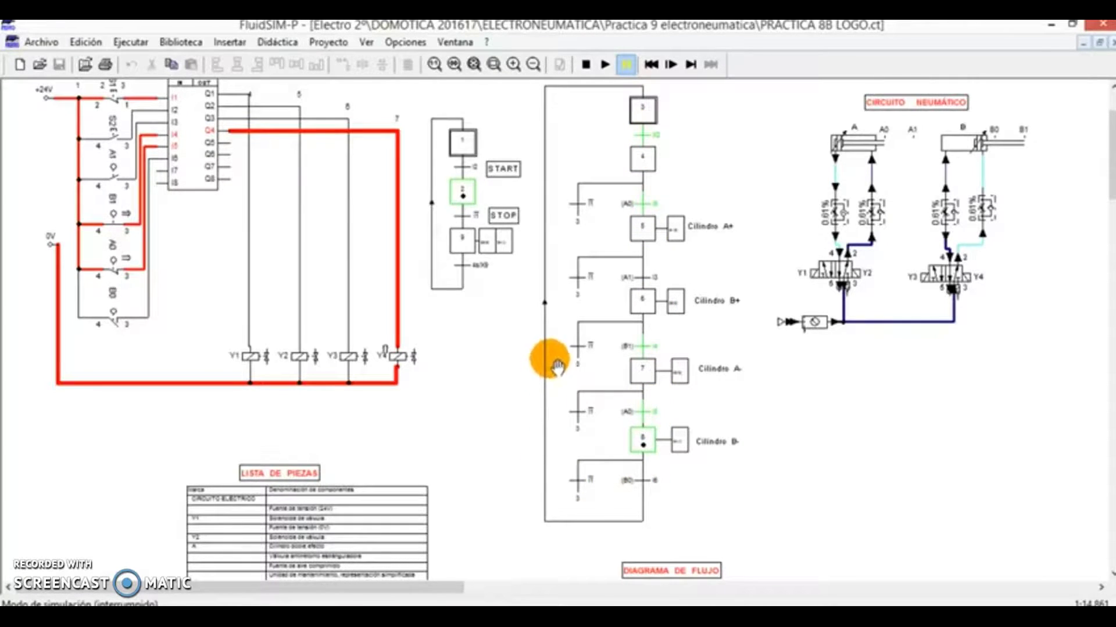
- Single-step the simulation until valve Y4 switches and cylinder B leaves sensor B1
left_click(674, 71)
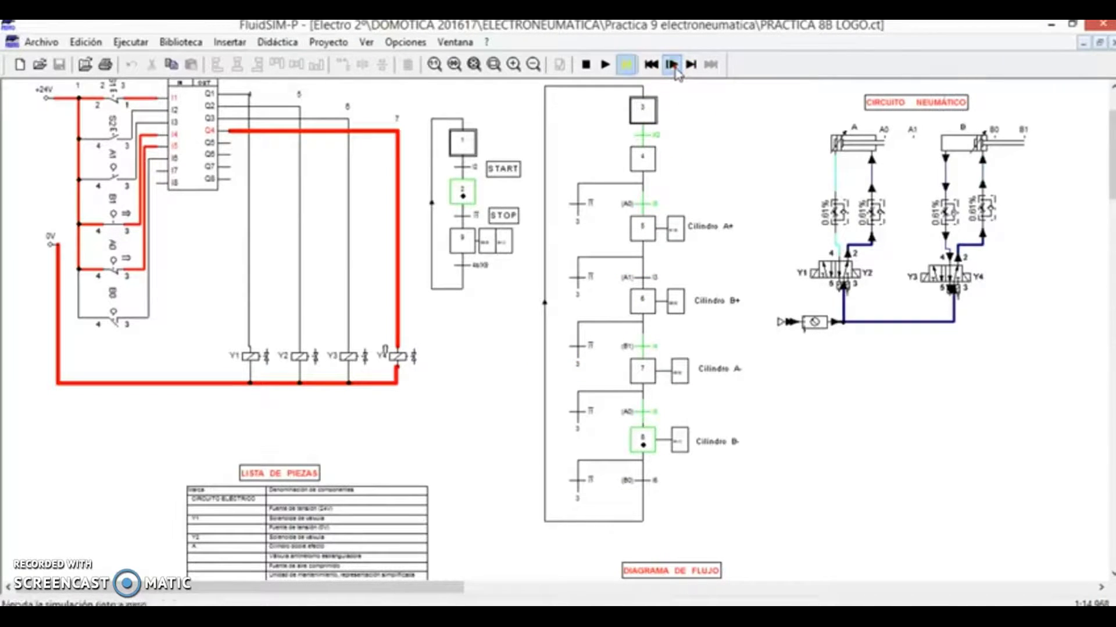
left_click(671, 65)
left_click(672, 65)
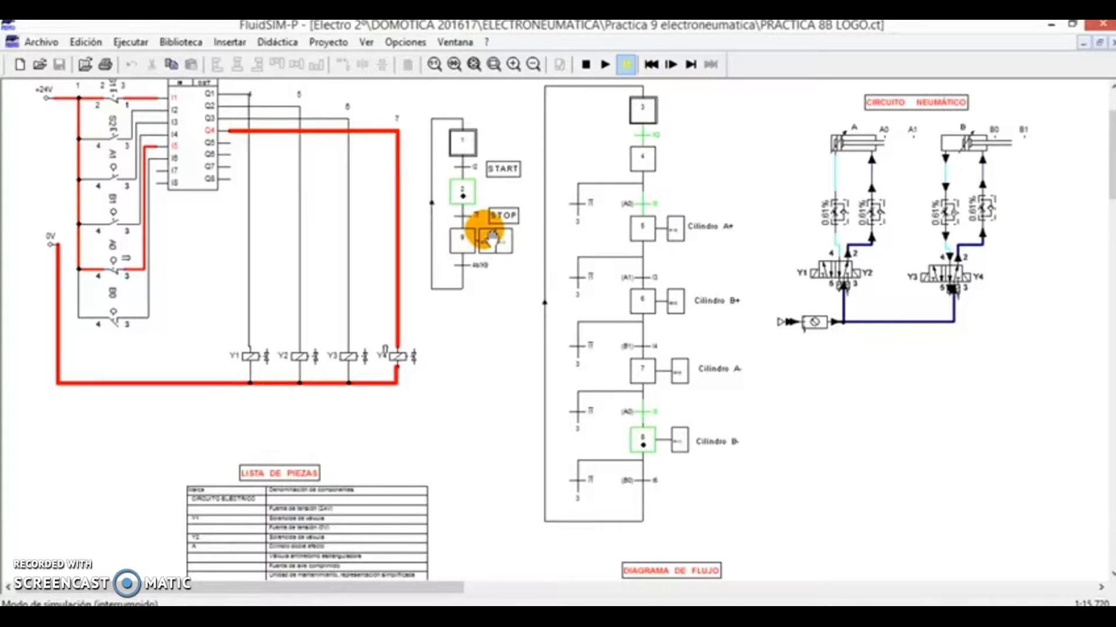
- Examine the STOP branch of the Grafcet, step 9 with its 4s/X9 transition, against the cylinder sequence and solenoids Y2 and Y4
scroll(250, 186, "up", 1)
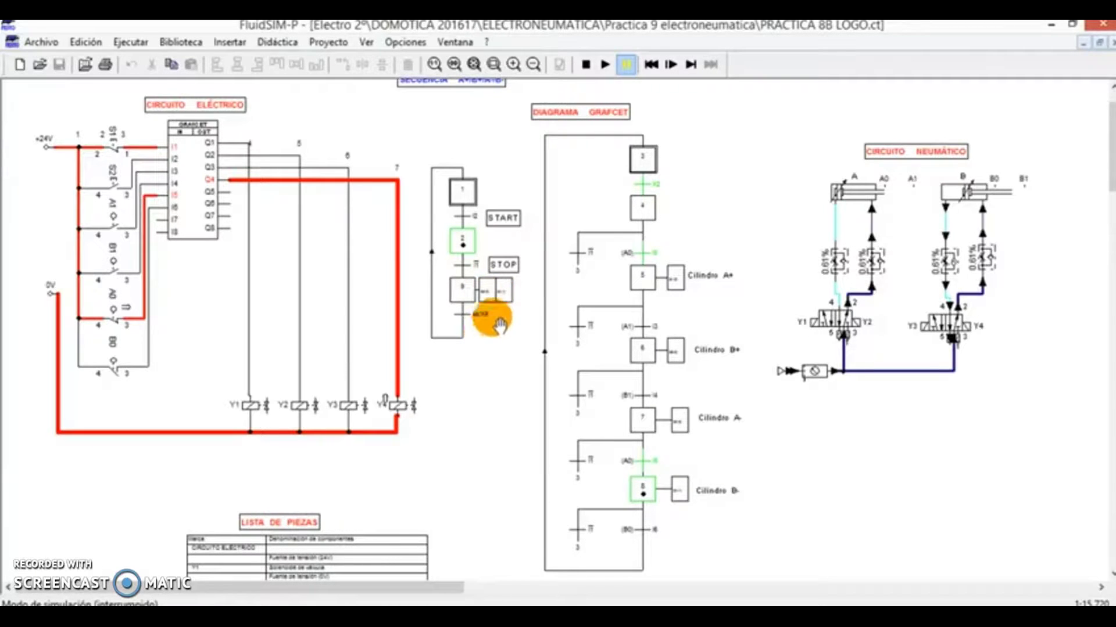
left_click(513, 64)
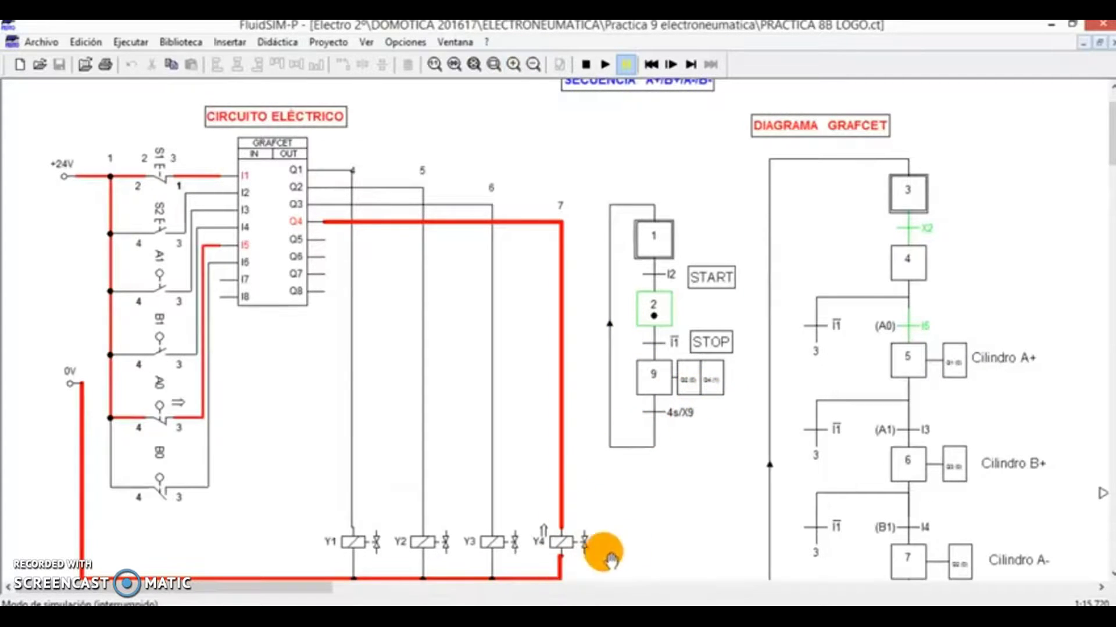
left_click_drag(302, 598, 427, 587)
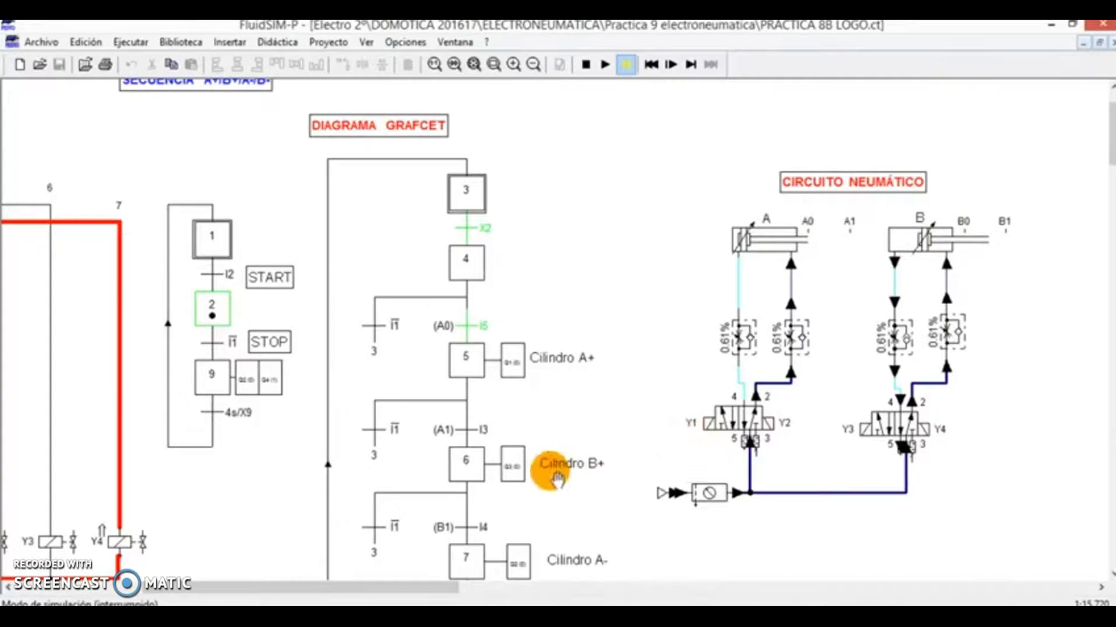
scroll(510, 414, "down", 1)
scroll(510, 413, "down", 2)
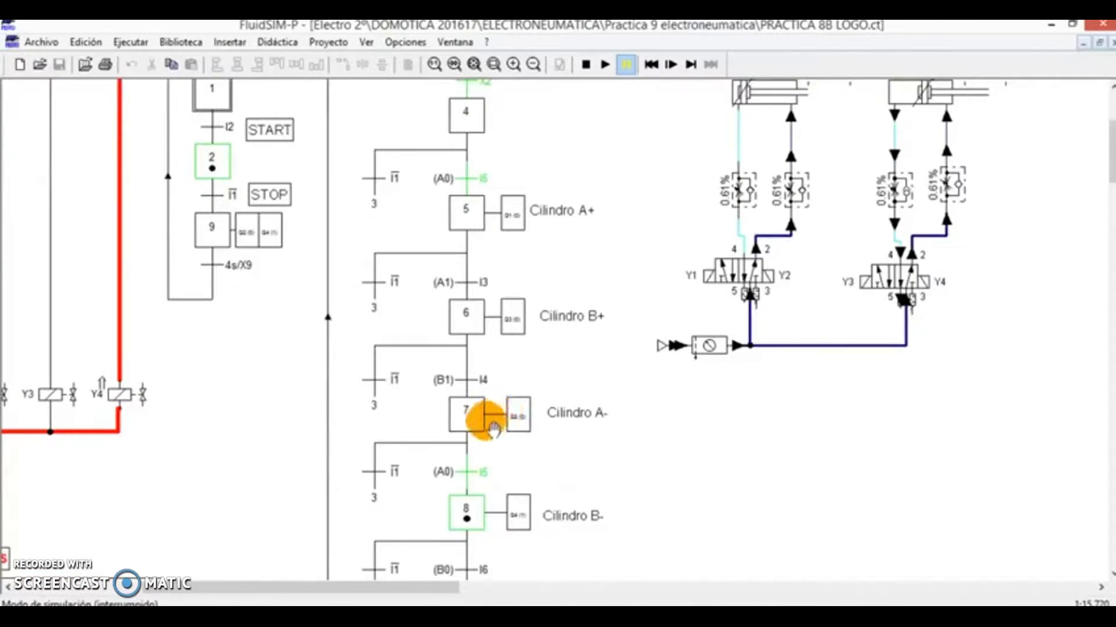
left_click_drag(418, 595, 285, 588)
scroll(613, 417, "up", 2)
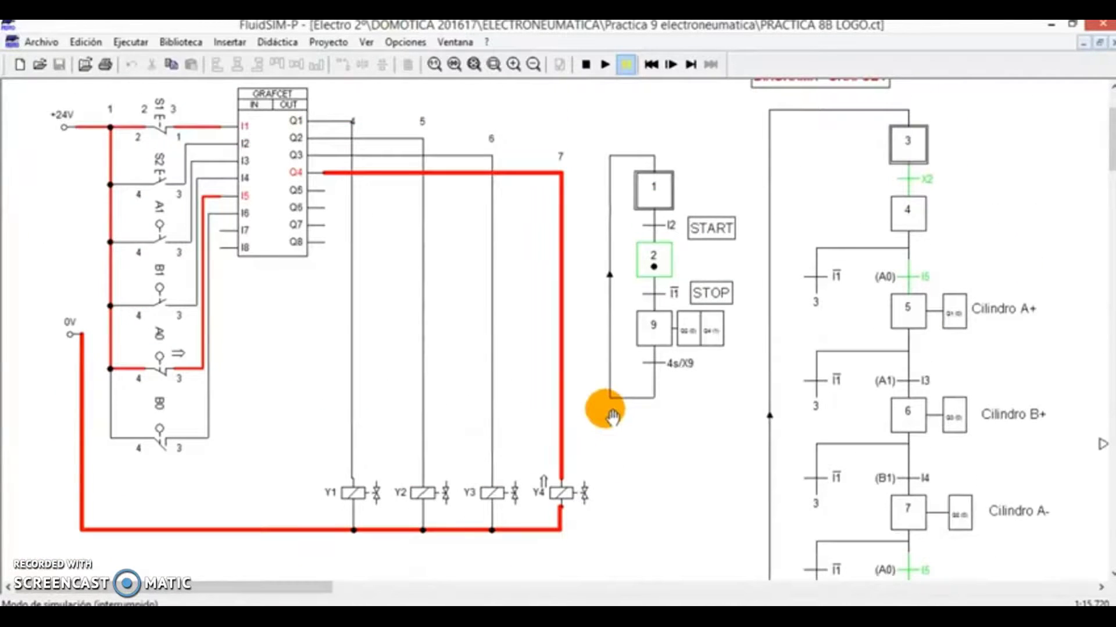
left_click(534, 64)
left_click(482, 327)
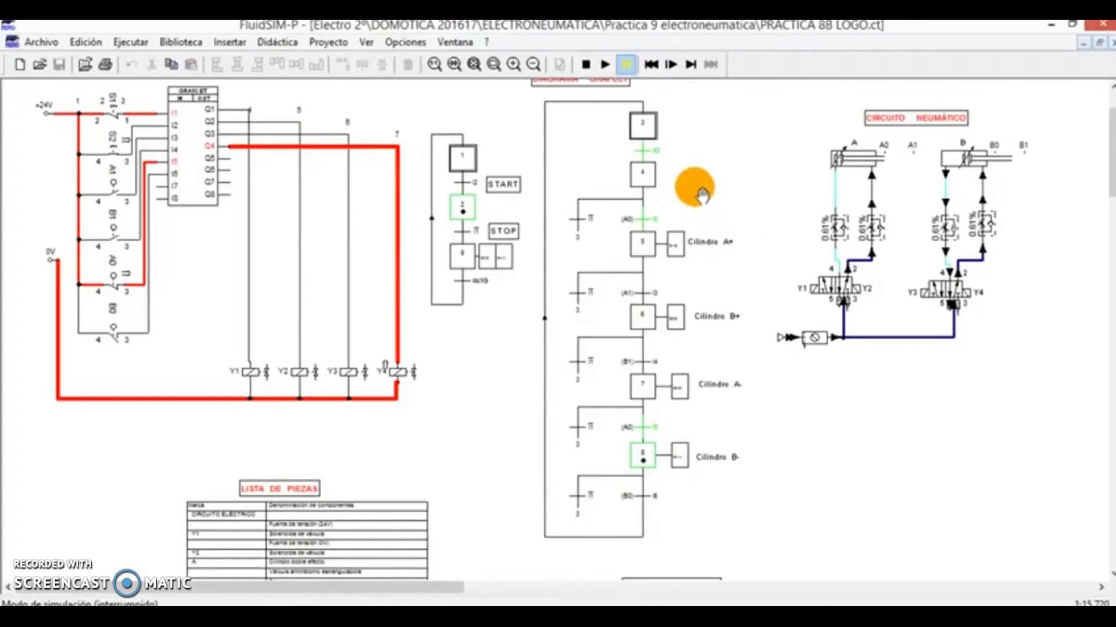
- Run the simulation continuously, and actuate stop pushbutton S1 while cylinder A is extending to trigger Grafcet step 9
left_click(604, 66)
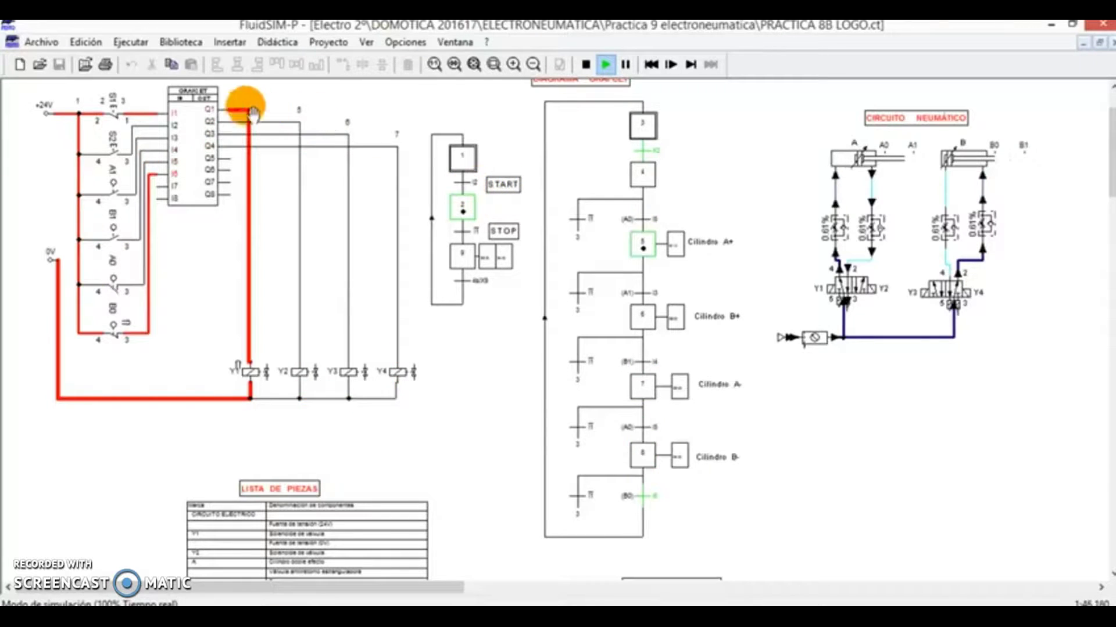
left_click(126, 109)
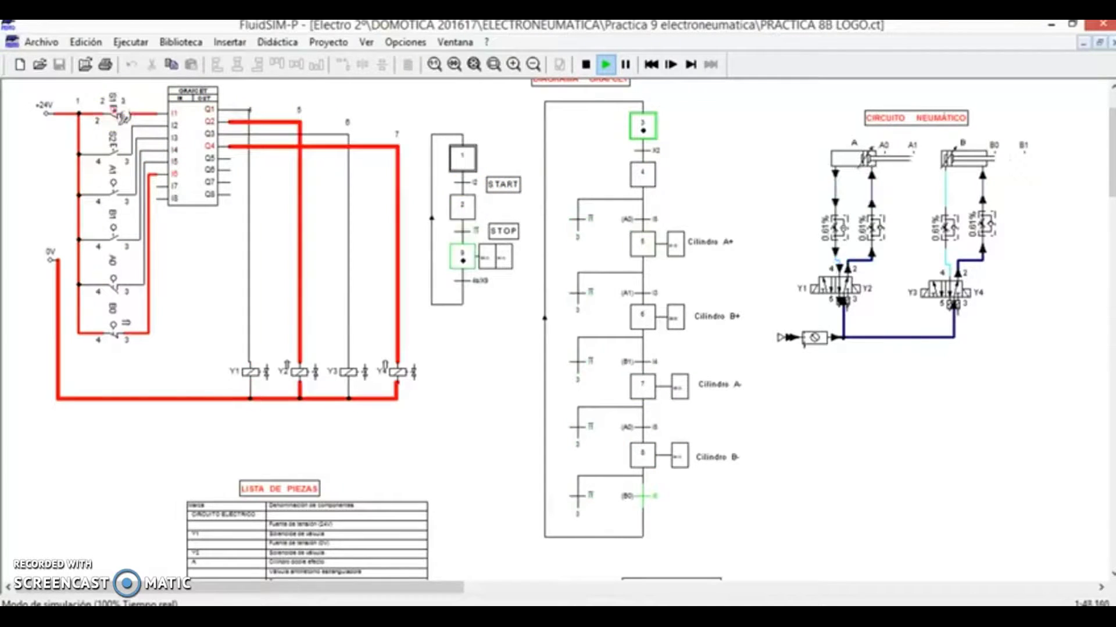
left_click(500, 232)
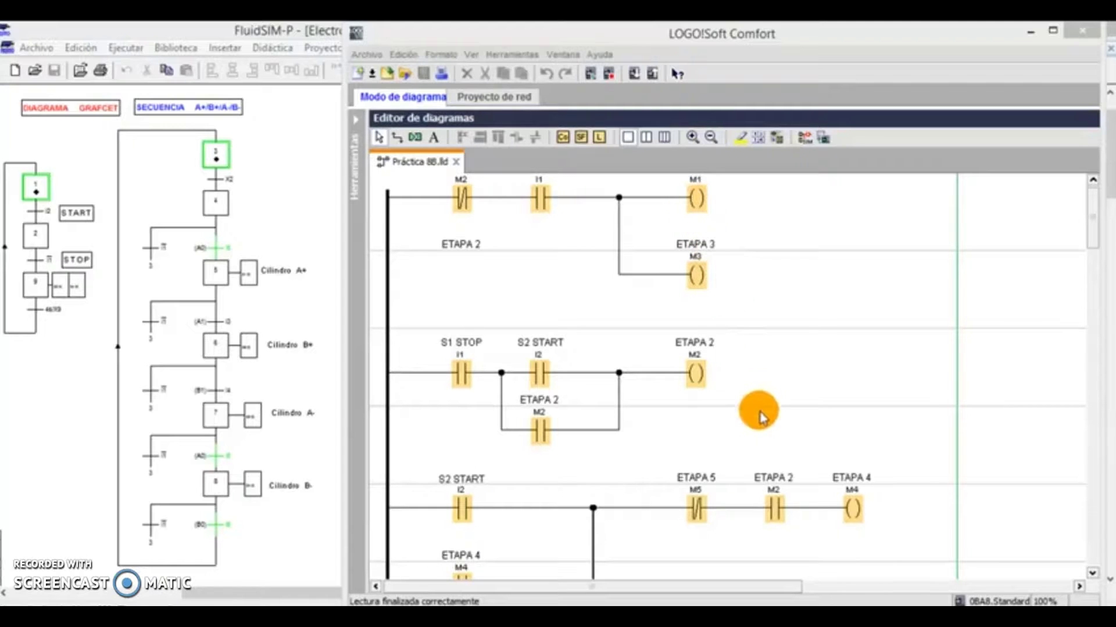
- In LOGO!Soft Comfort, compare the Práctica 8B ladder rungs for coils M1, M3 and M2 with the Grafcet's initial steps
left_click(737, 378)
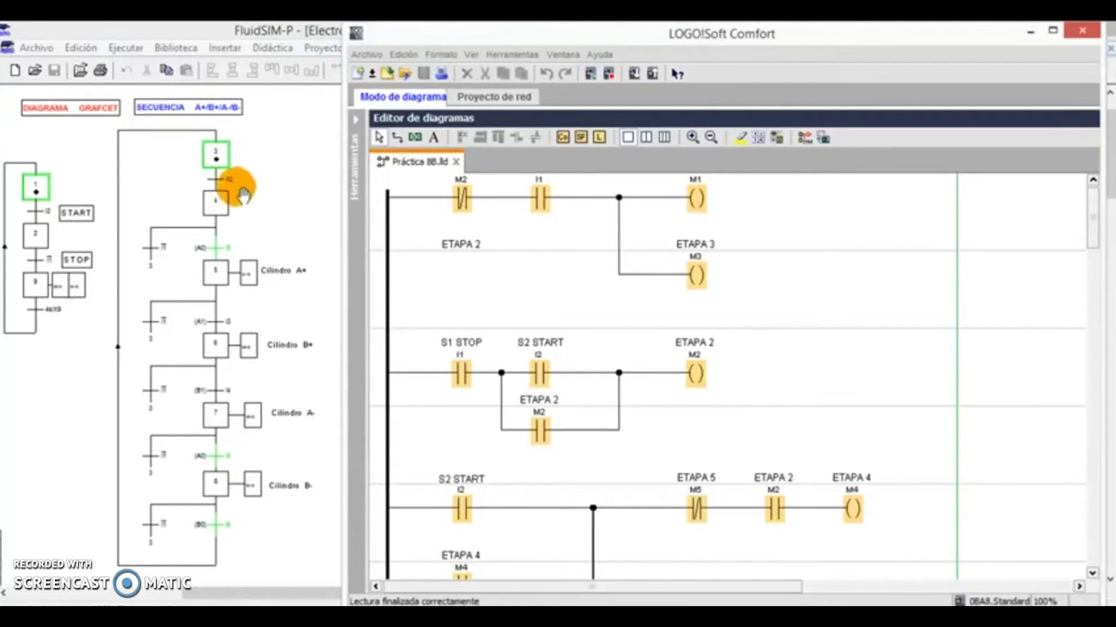
left_click(186, 169)
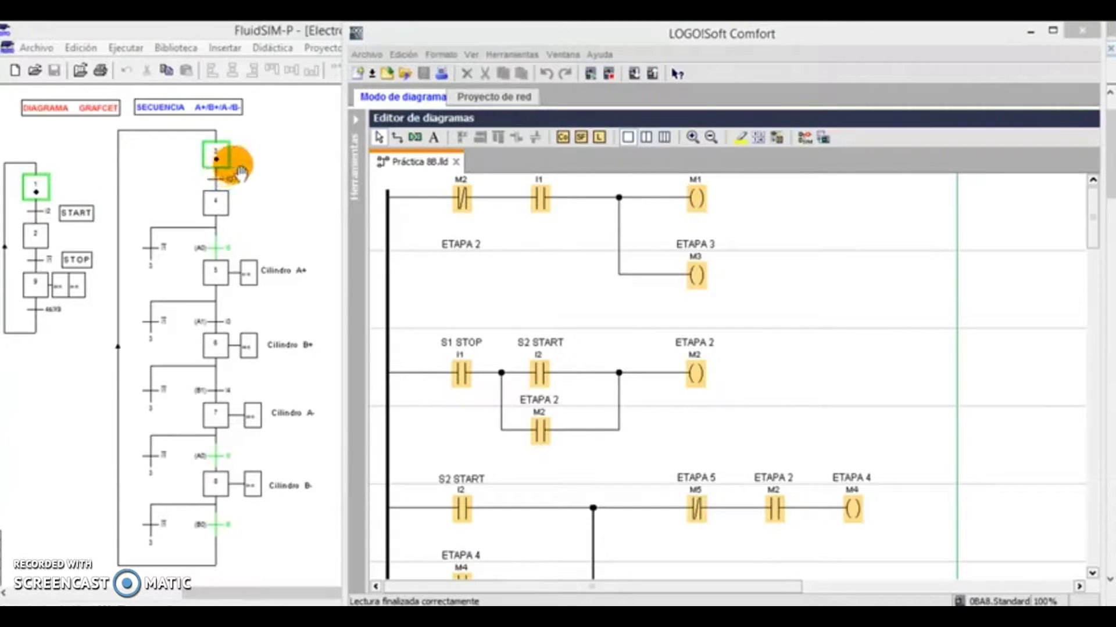
left_click(424, 242)
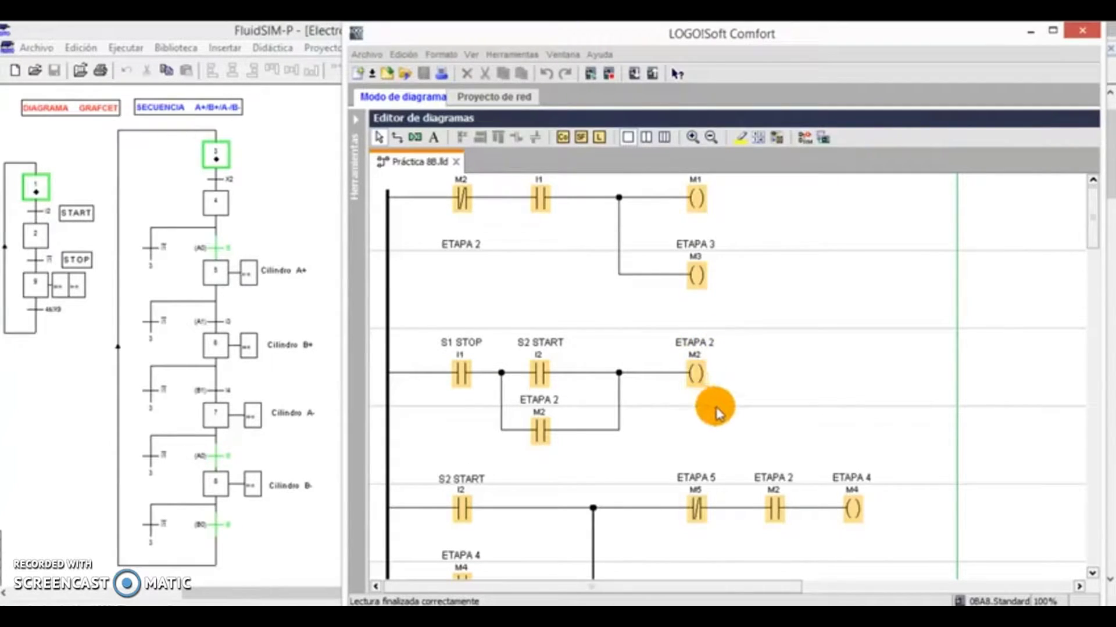
double_click(463, 189)
left_click(513, 256)
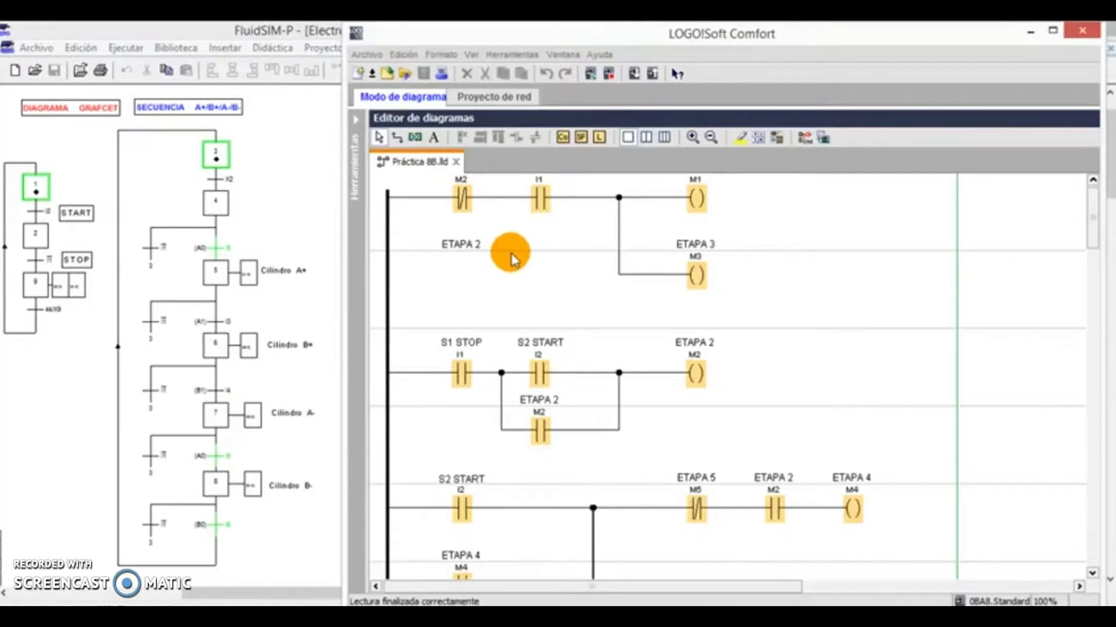
left_click(464, 200)
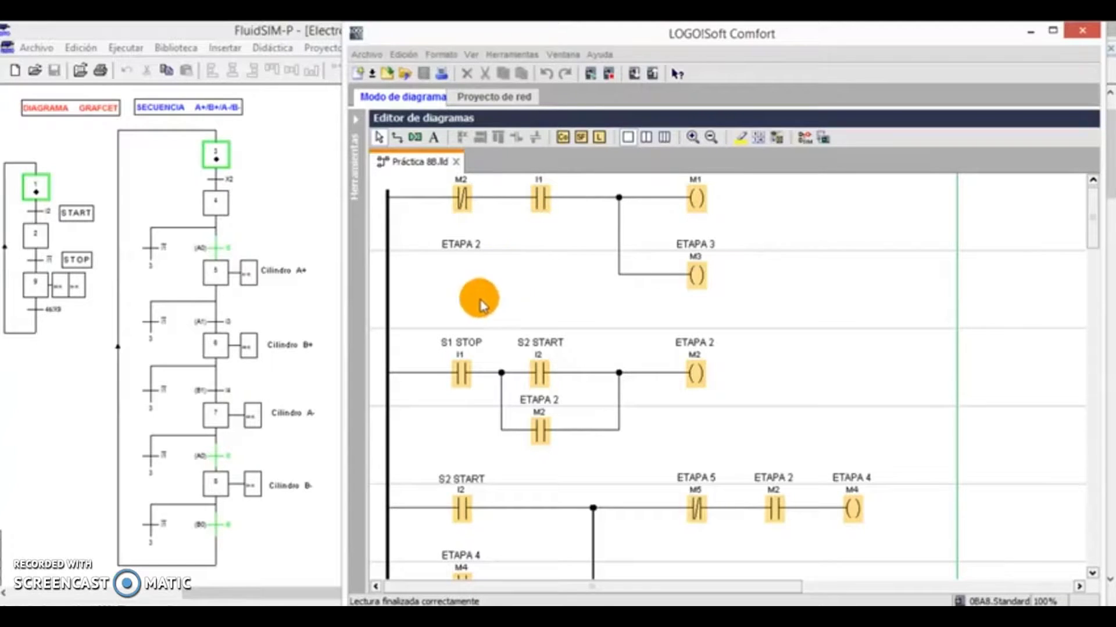
left_click(481, 334)
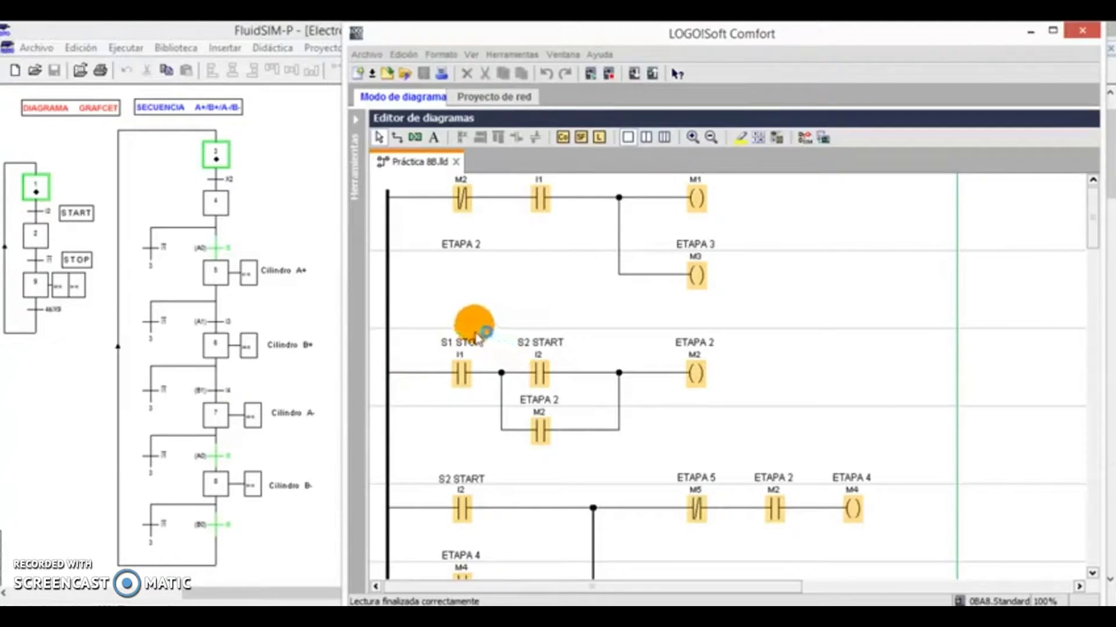
left_click(445, 338)
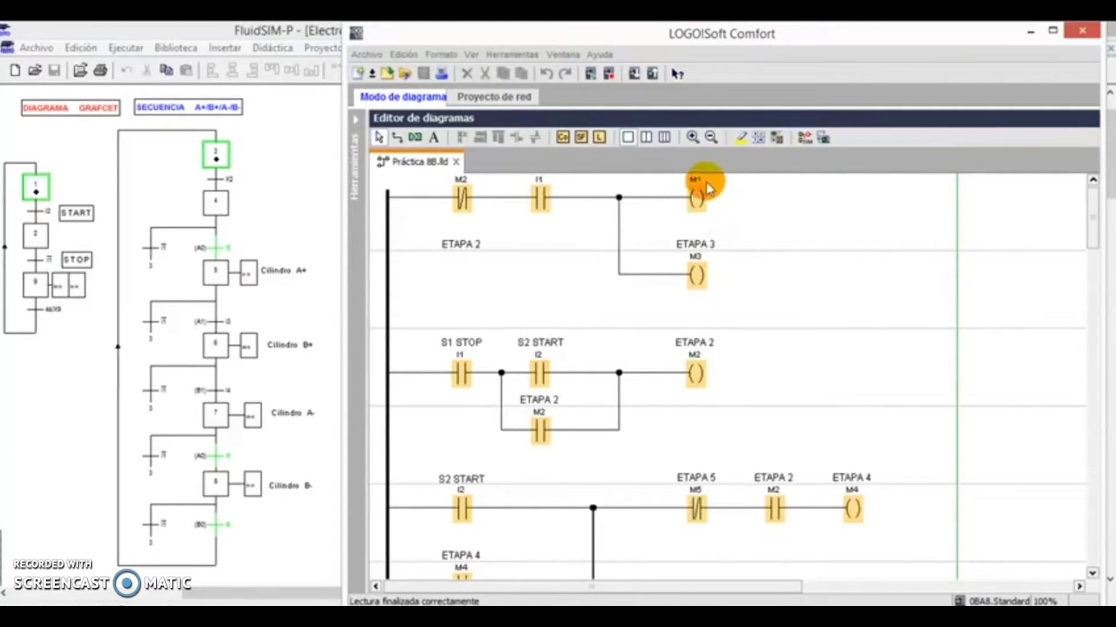
left_click(697, 194)
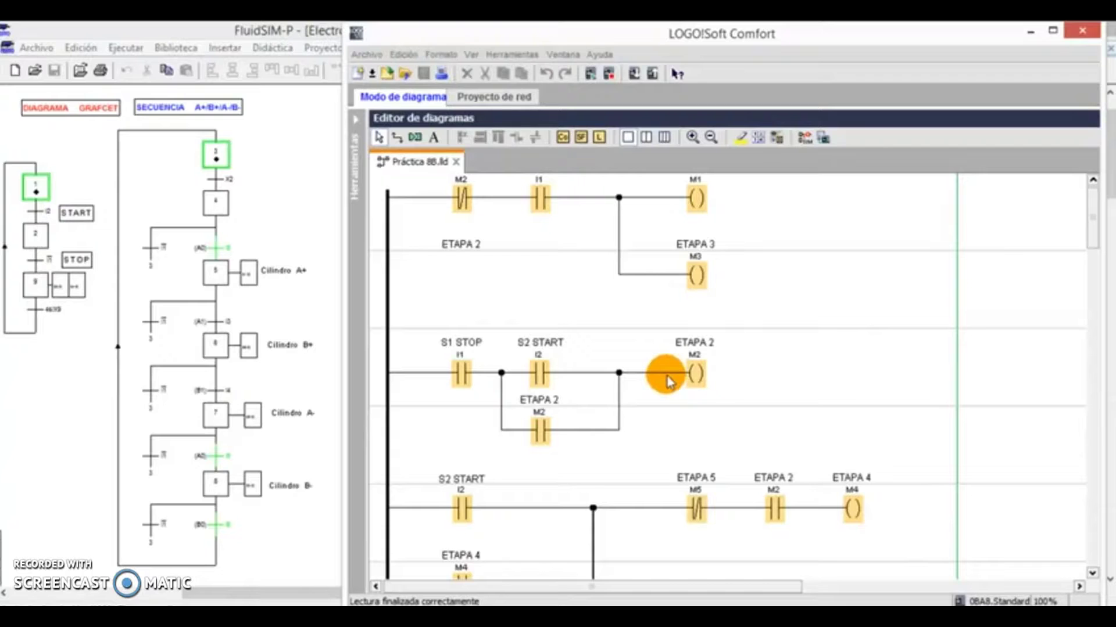
- Follow the ladder program through the sequence and output rungs to the S1 STOP rung for ETAPA 9, coil M9
scroll(668, 382, "down", 3)
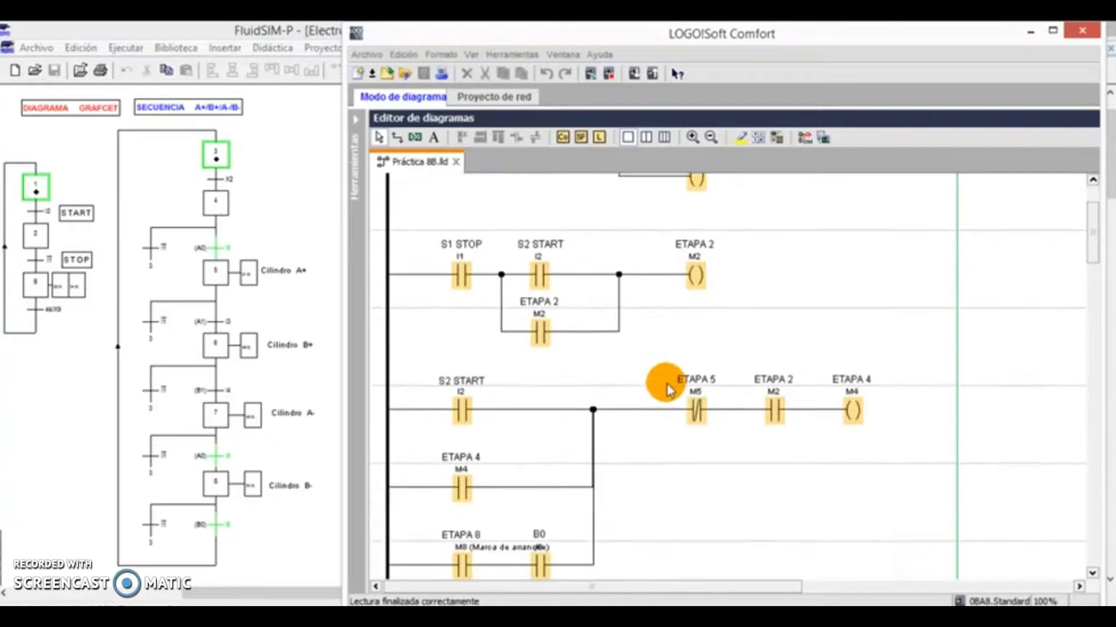
scroll(668, 388, "down", 5)
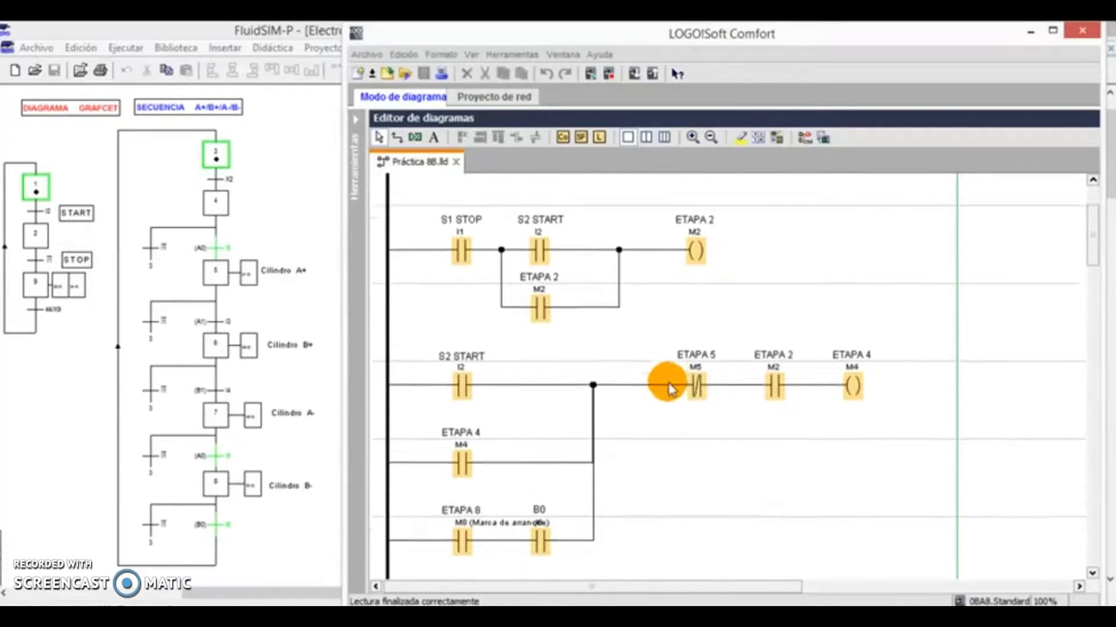
scroll(668, 385, "down", 7)
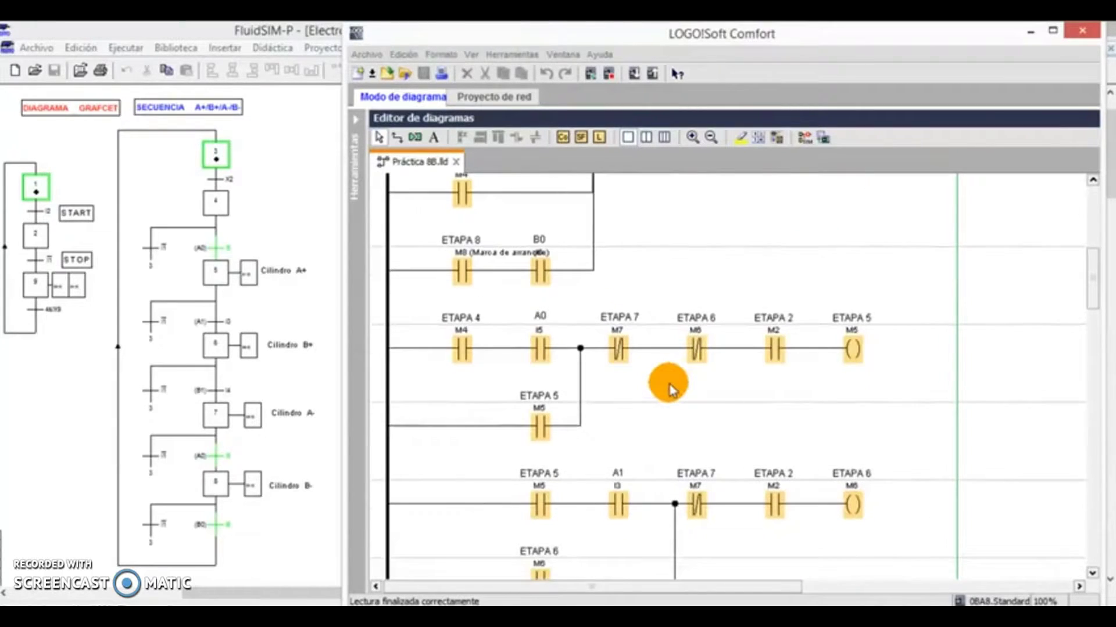
scroll(671, 388, "down", 11)
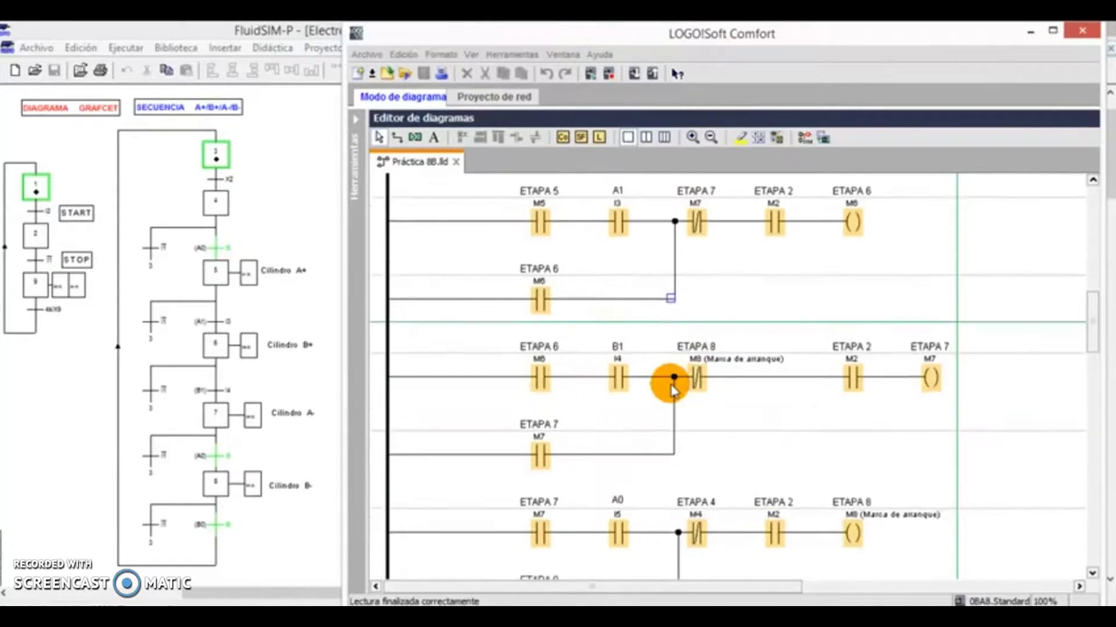
scroll(671, 388, "down", 9)
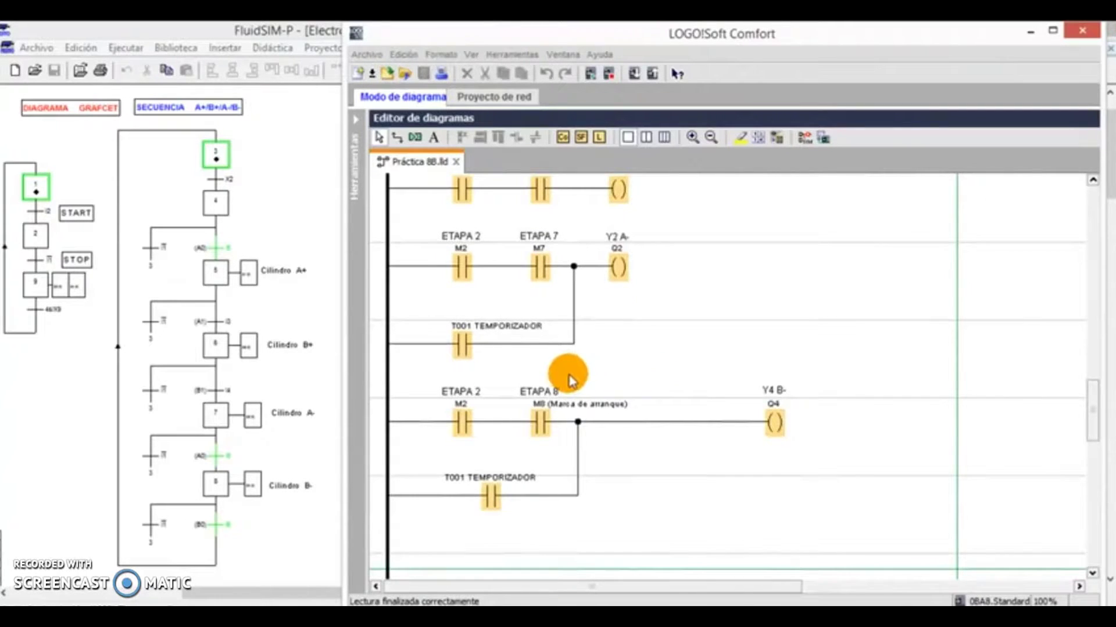
scroll(571, 379, "down", 4)
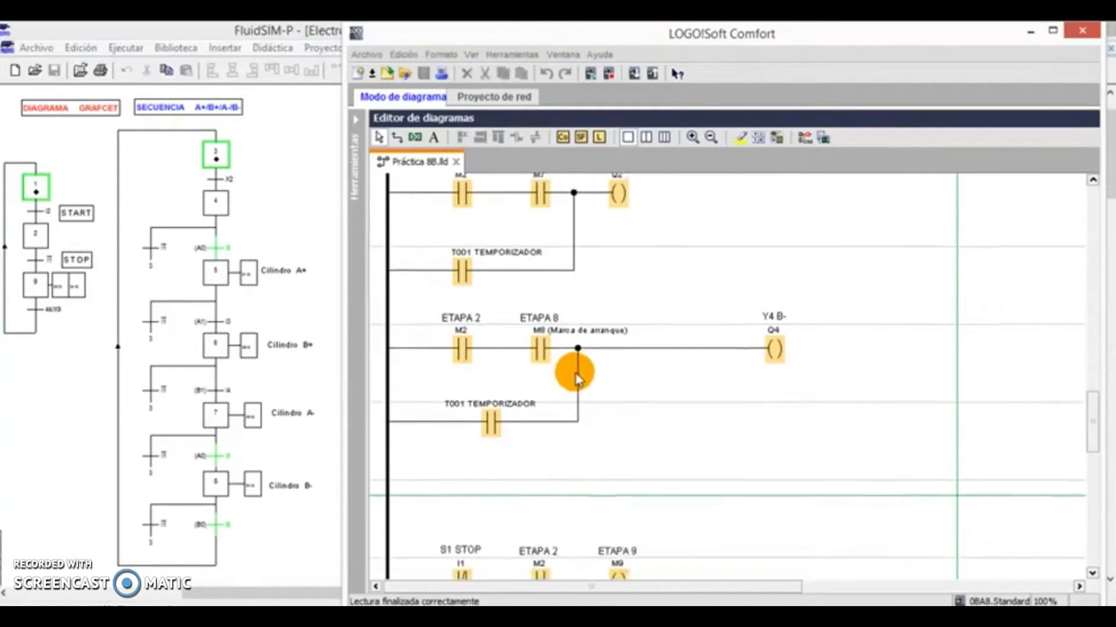
scroll(577, 379, "down", 3)
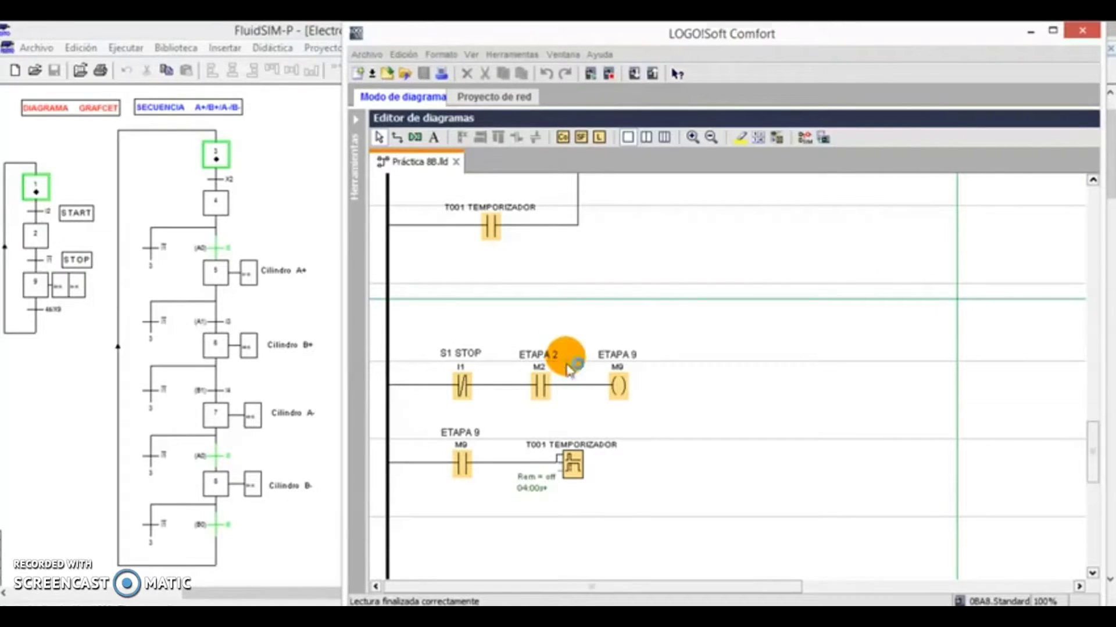
left_click(567, 361)
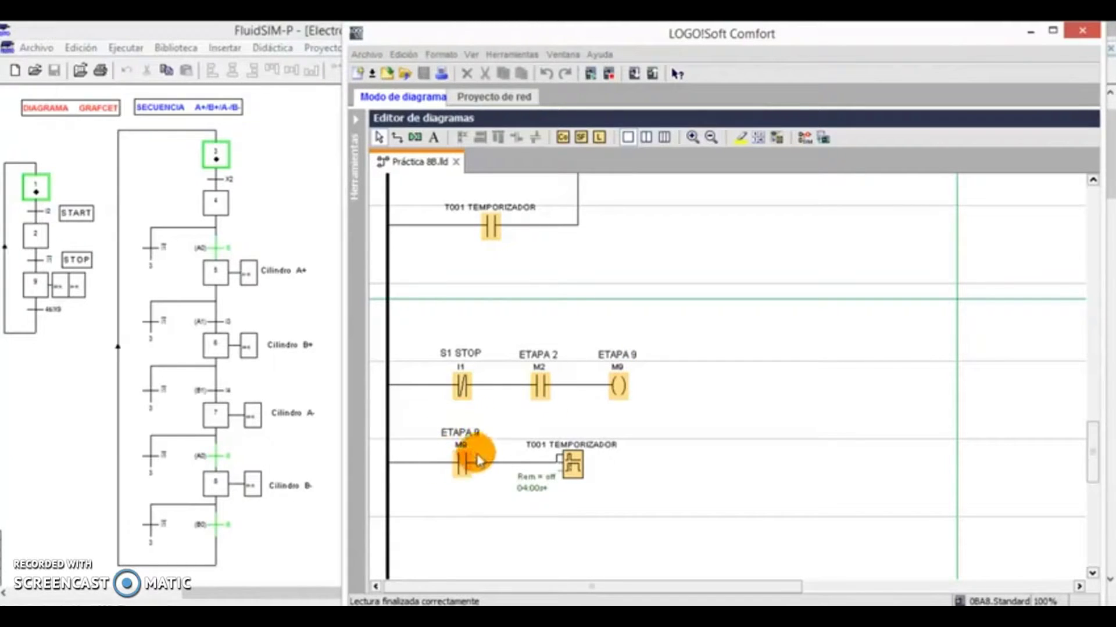
- Check the off-delay time in the parameters of the T001 TEMPORIZADOR block driven by M9, and accept them without changes
left_click(578, 475)
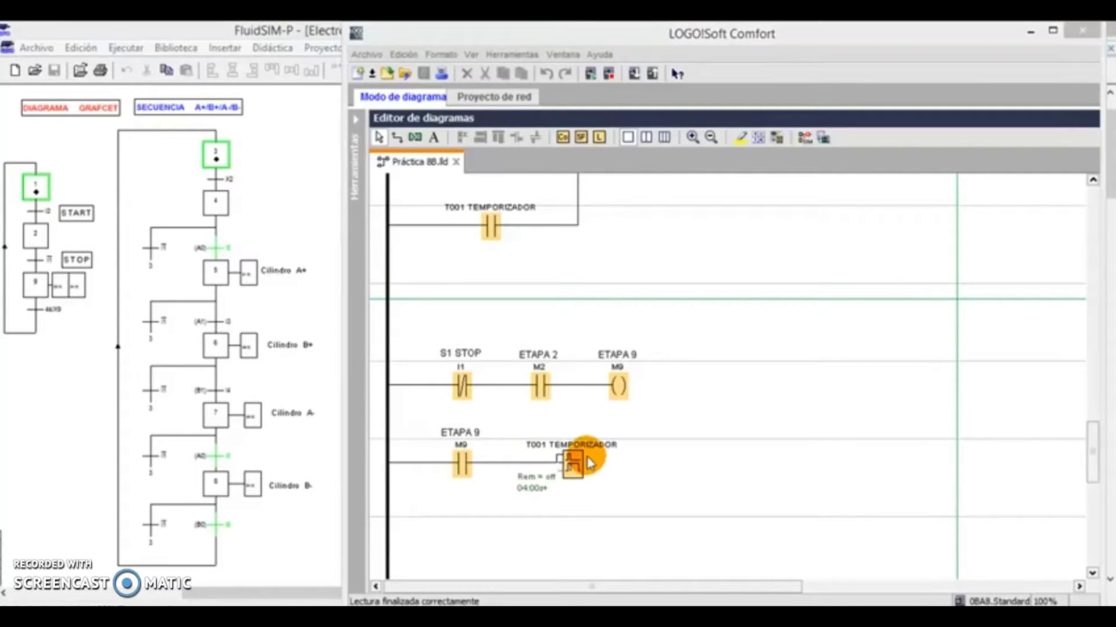
left_click(585, 465)
double_click(585, 465)
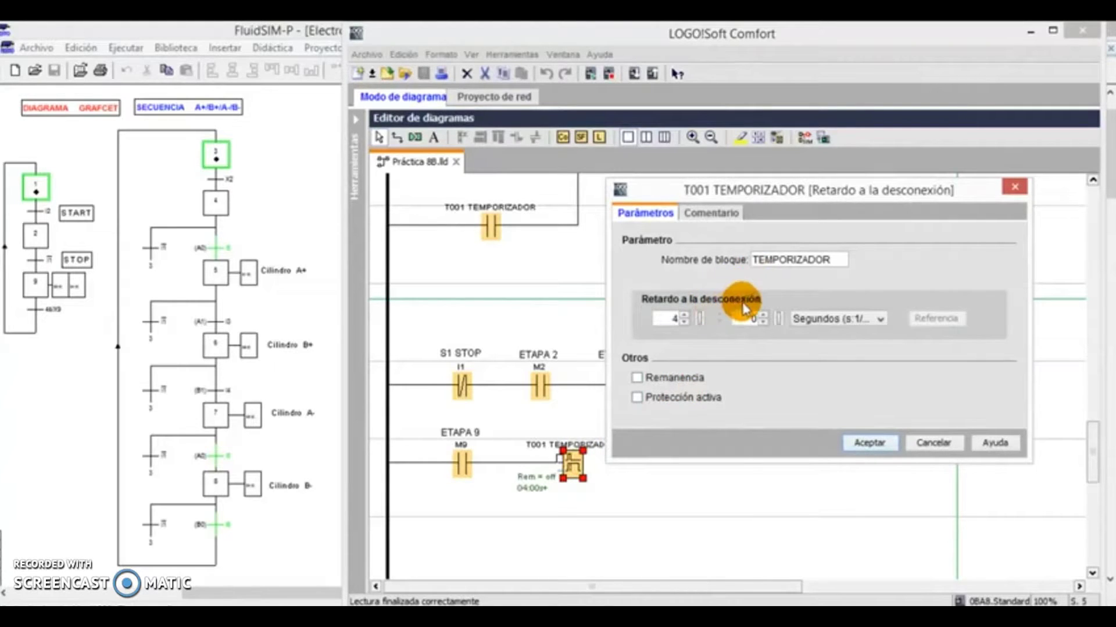
left_click(677, 313)
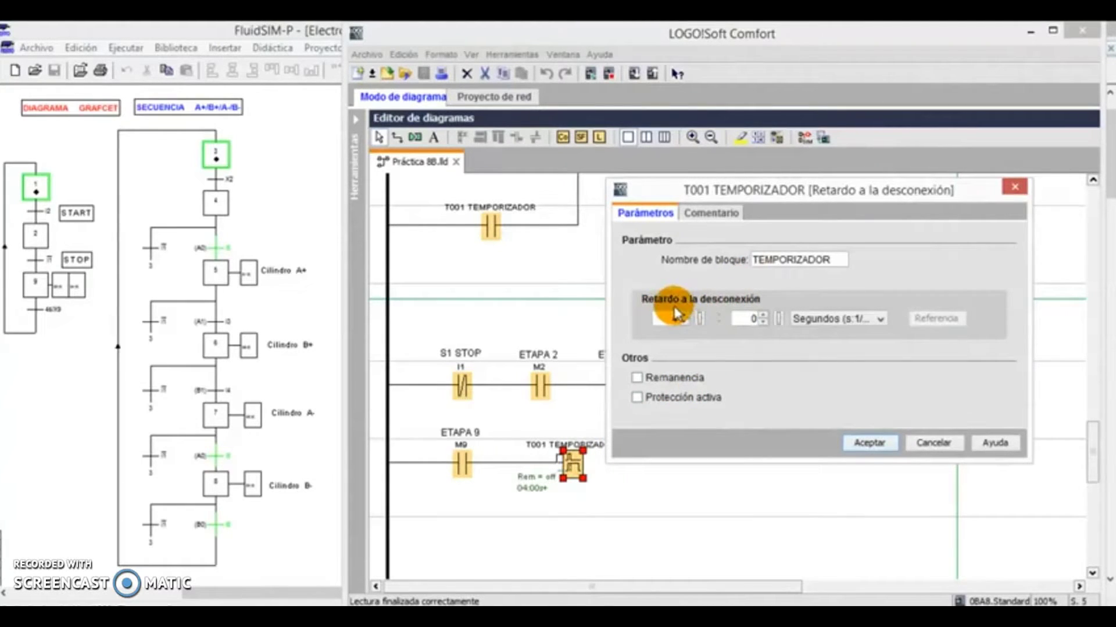
left_click(864, 445)
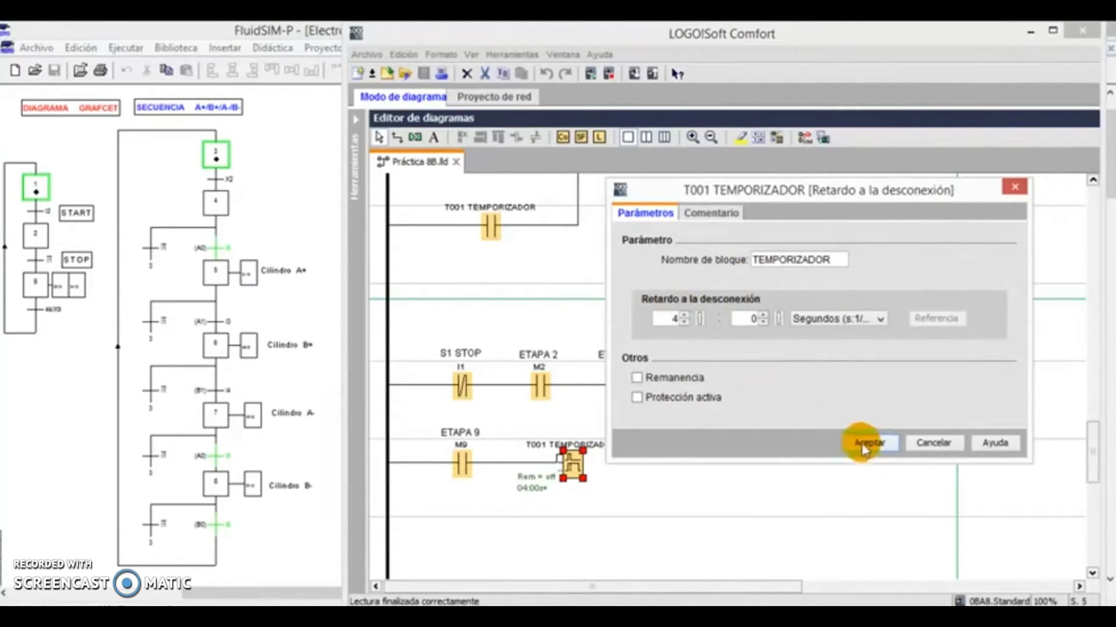
- Review the output rungs for Y4 B-, Y2 A-, Y3 B+ and Y1 A+ and the step contacts that drive them
scroll(583, 396, "up", 1)
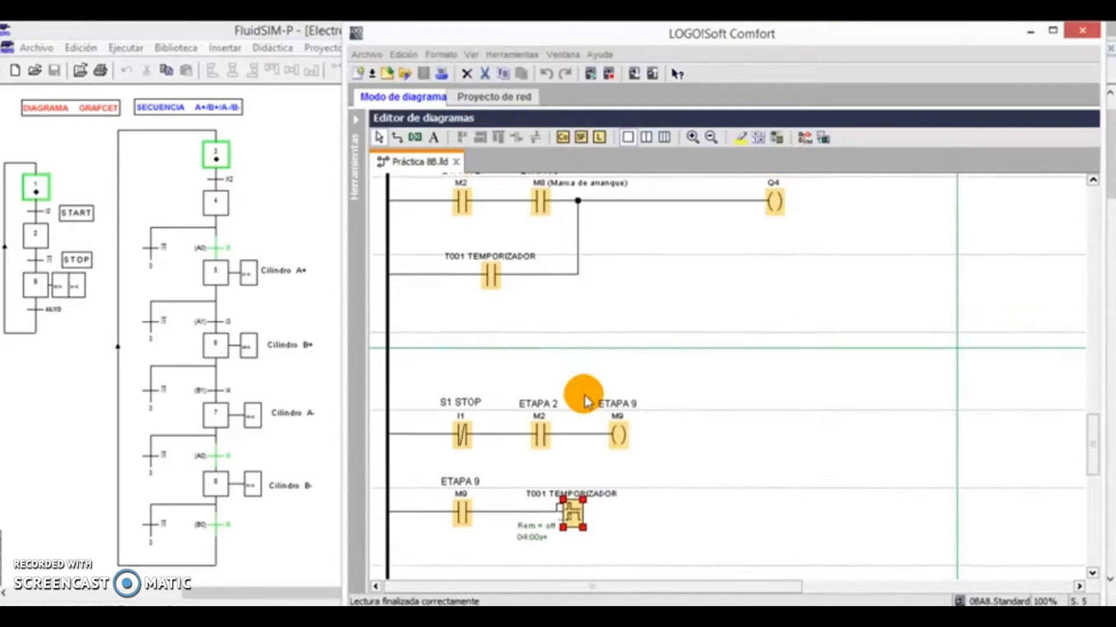
scroll(584, 401, "up", 1)
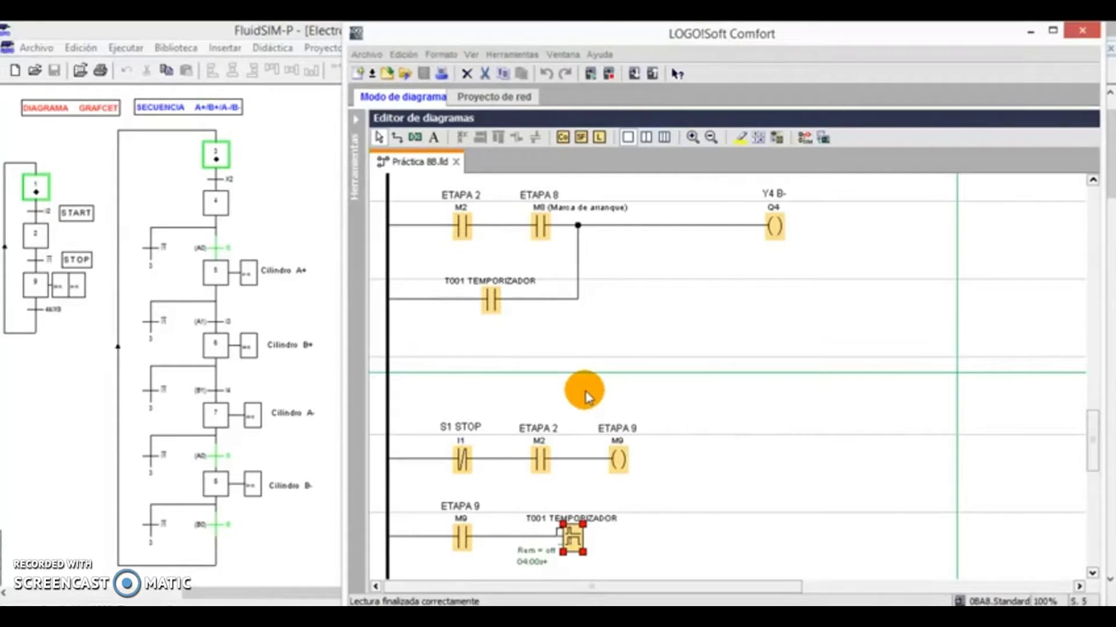
scroll(584, 396, "up", 4)
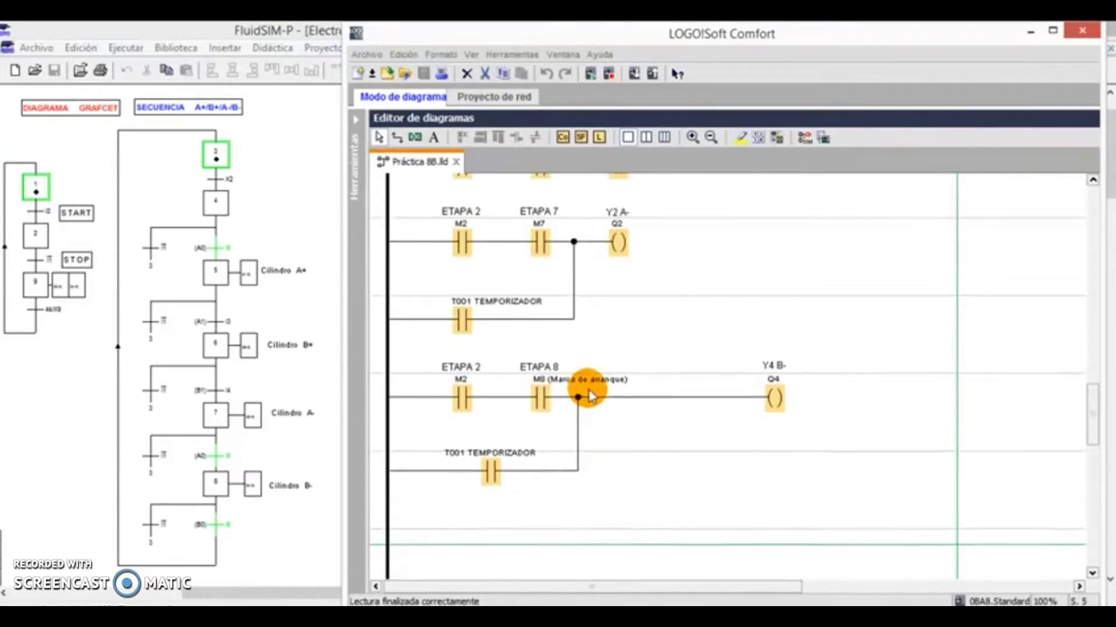
scroll(590, 397, "up", 3)
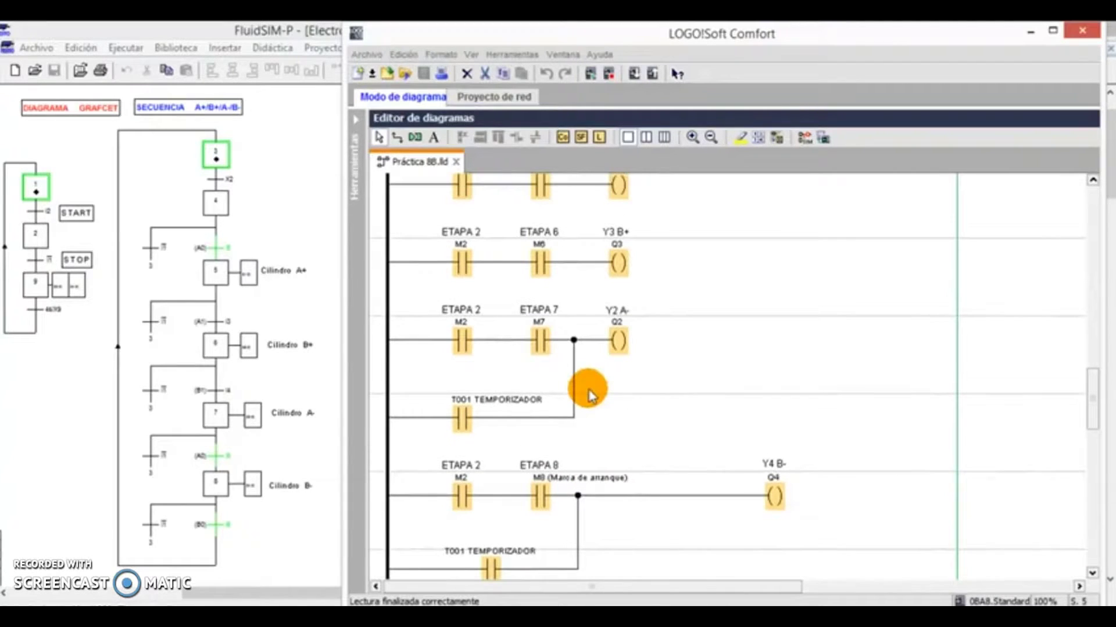
scroll(530, 399, "up", 2)
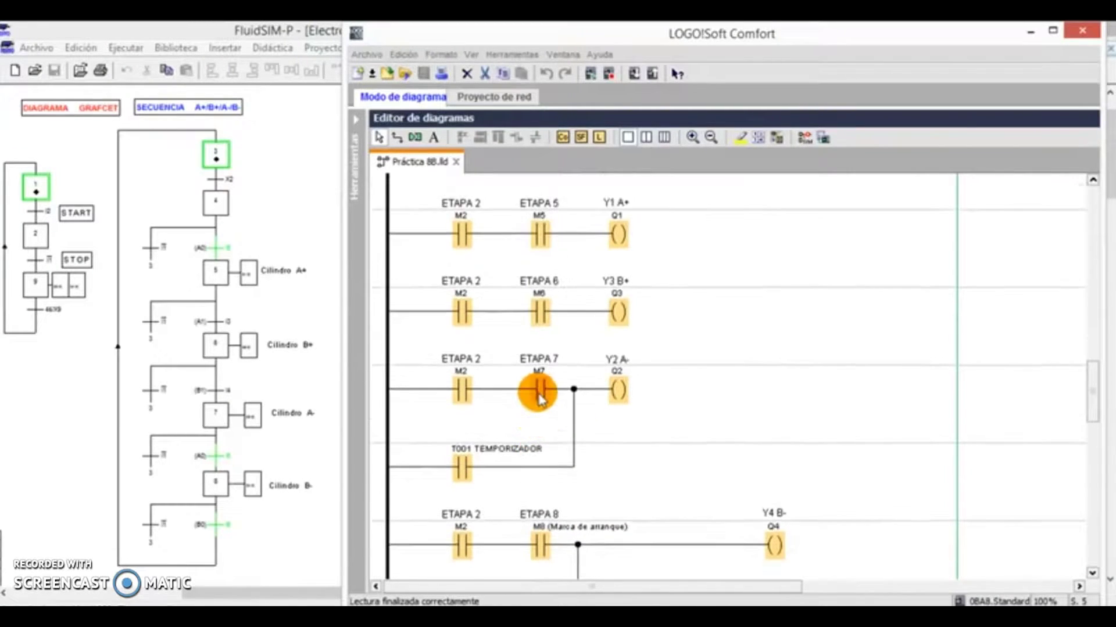
scroll(537, 400, "up", 3)
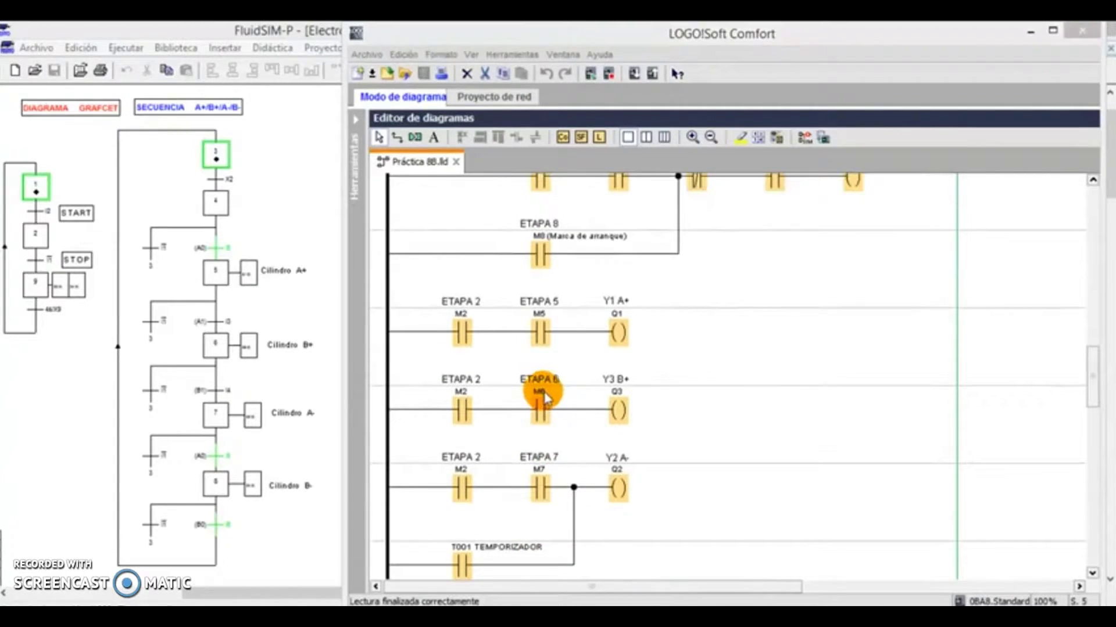
- Relate the T001 TEMPORIZADOR contacts in the Q2 and Q4 rungs to the ETAPA 9 stop rung and its timer
scroll(545, 398, "down", 3)
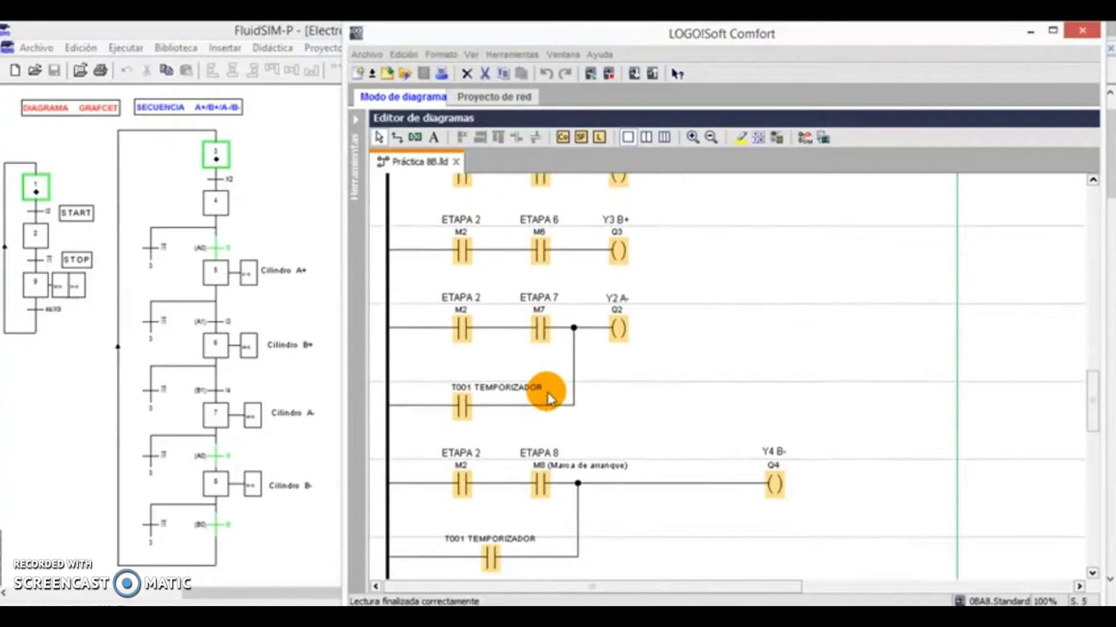
scroll(546, 398, "down", 1)
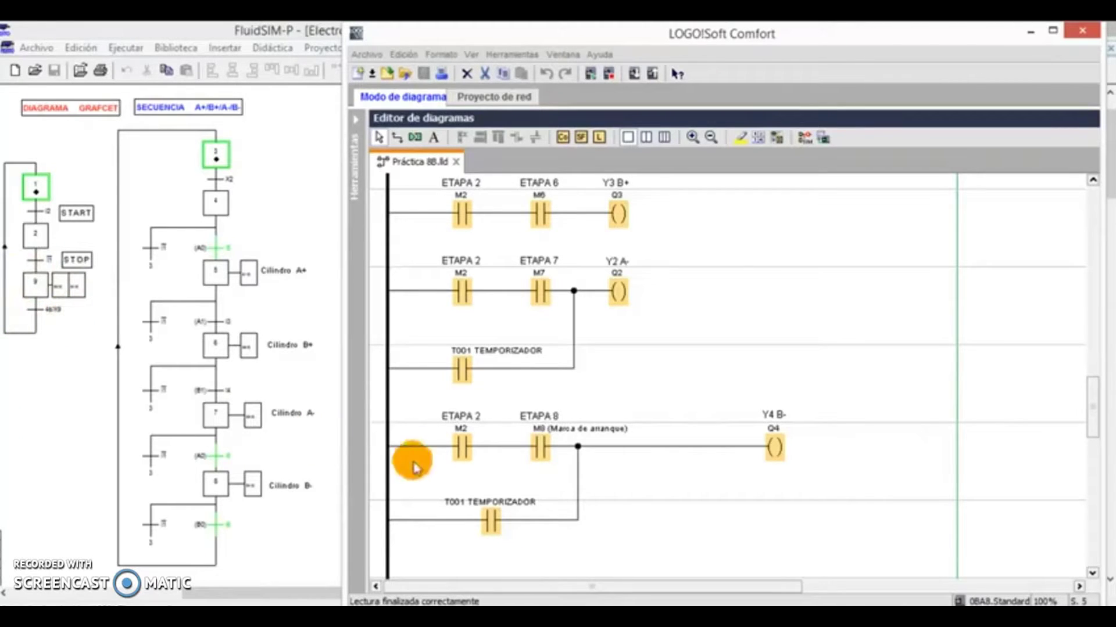
scroll(742, 479, "down", 5)
scroll(742, 478, "down", 2)
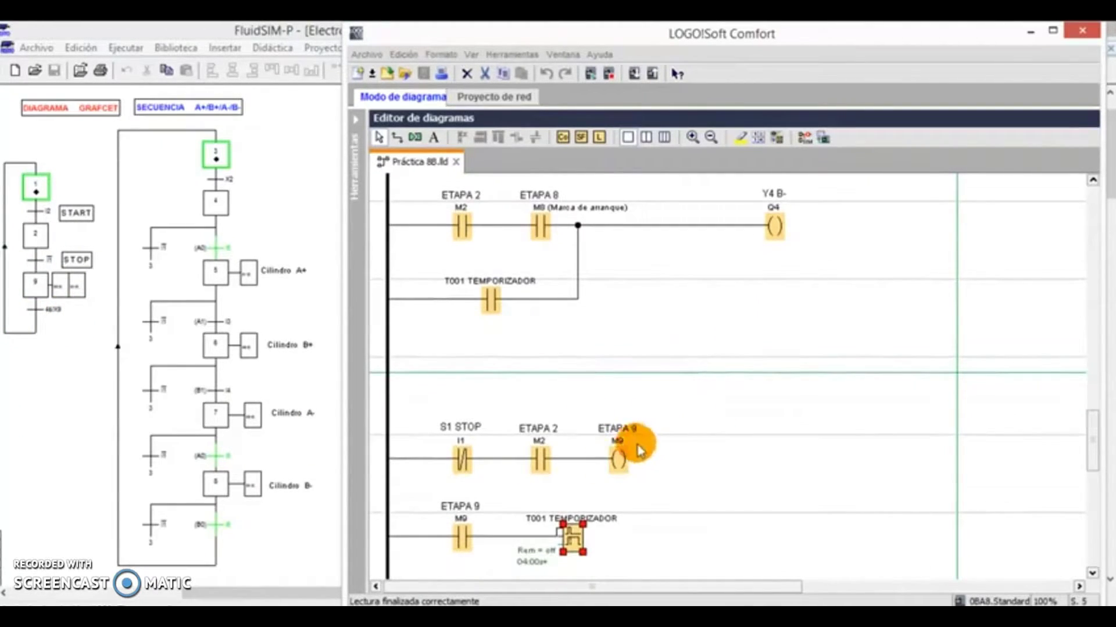
scroll(599, 465, "up", 5)
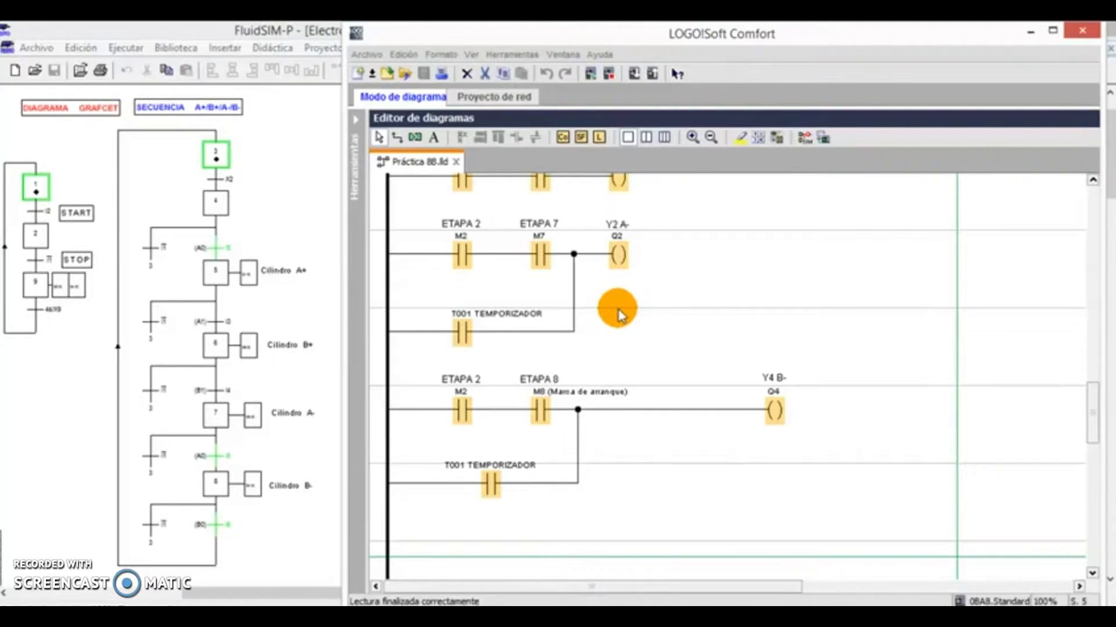
- Return to the start of the ladder and examine the rungs for M1, M3, M2 and M4 against the Grafcet's START steps
left_click_drag(1090, 424, 1091, 224)
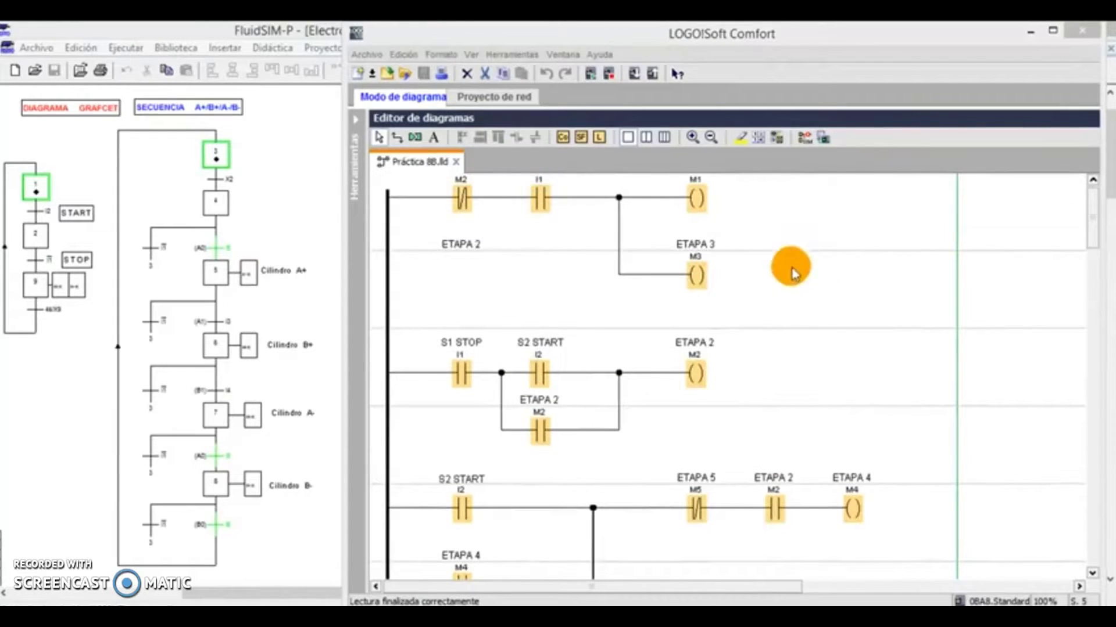
left_click(752, 312)
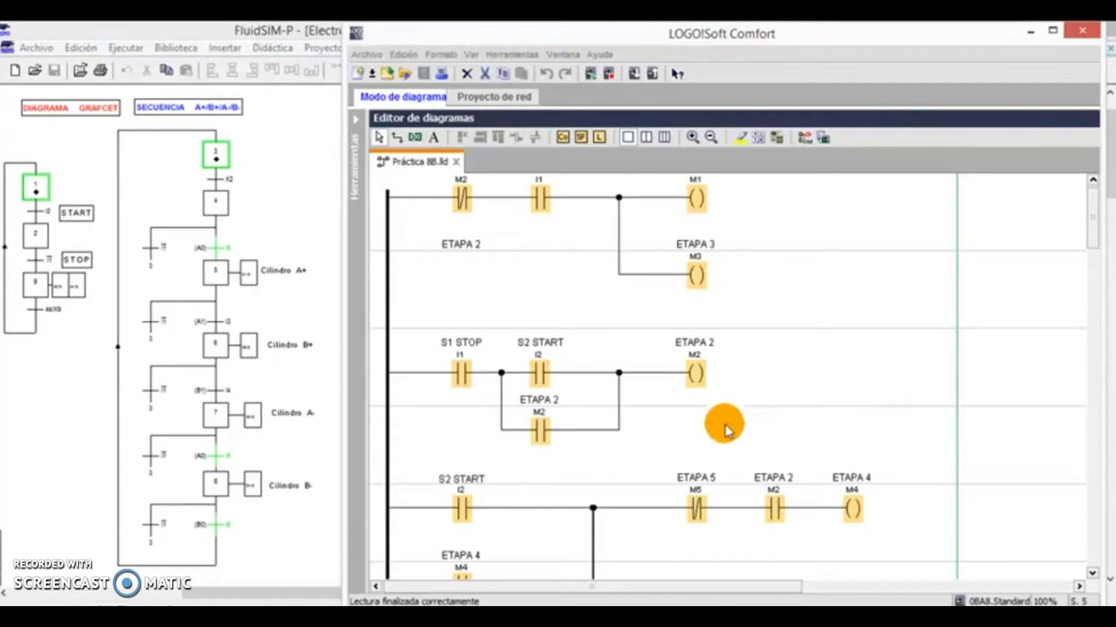
scroll(726, 421, "down", 3)
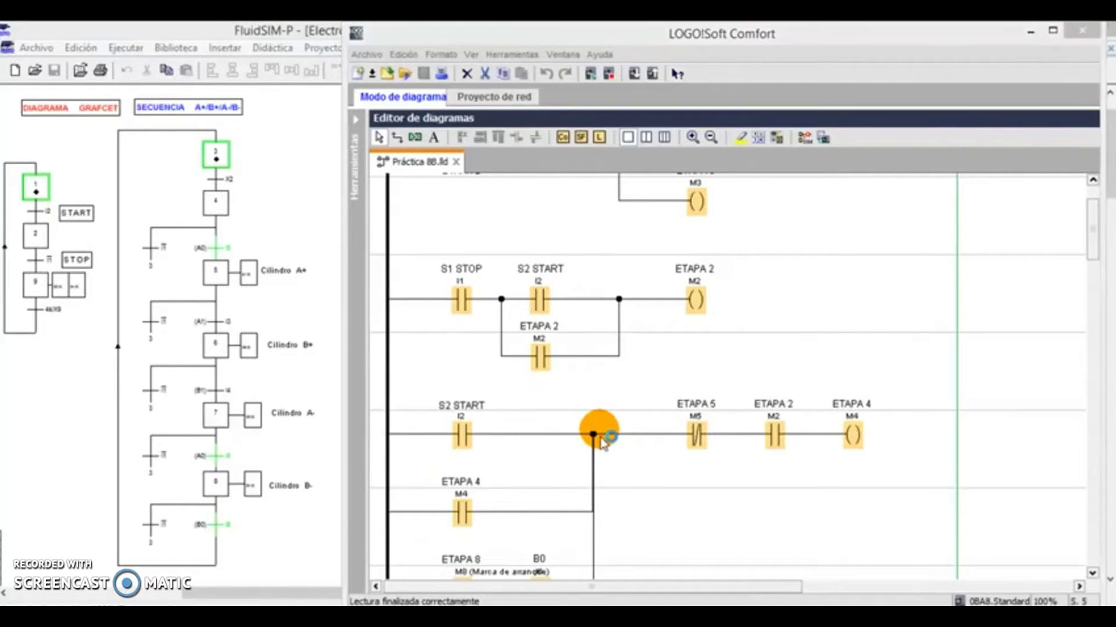
scroll(600, 436, "down", 3)
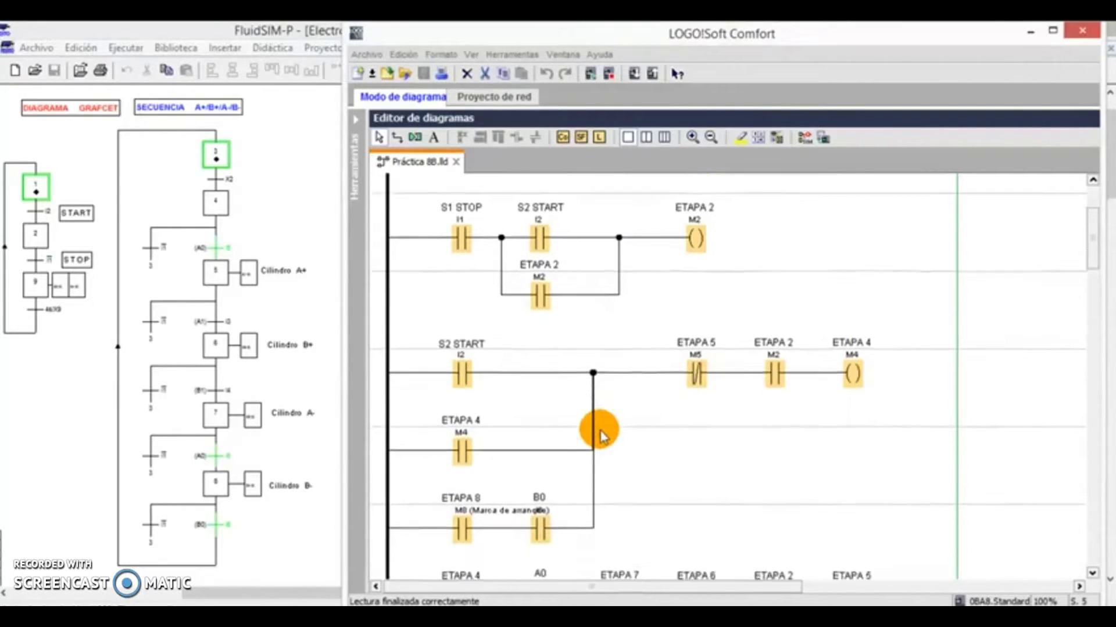
scroll(600, 435, "down", 1)
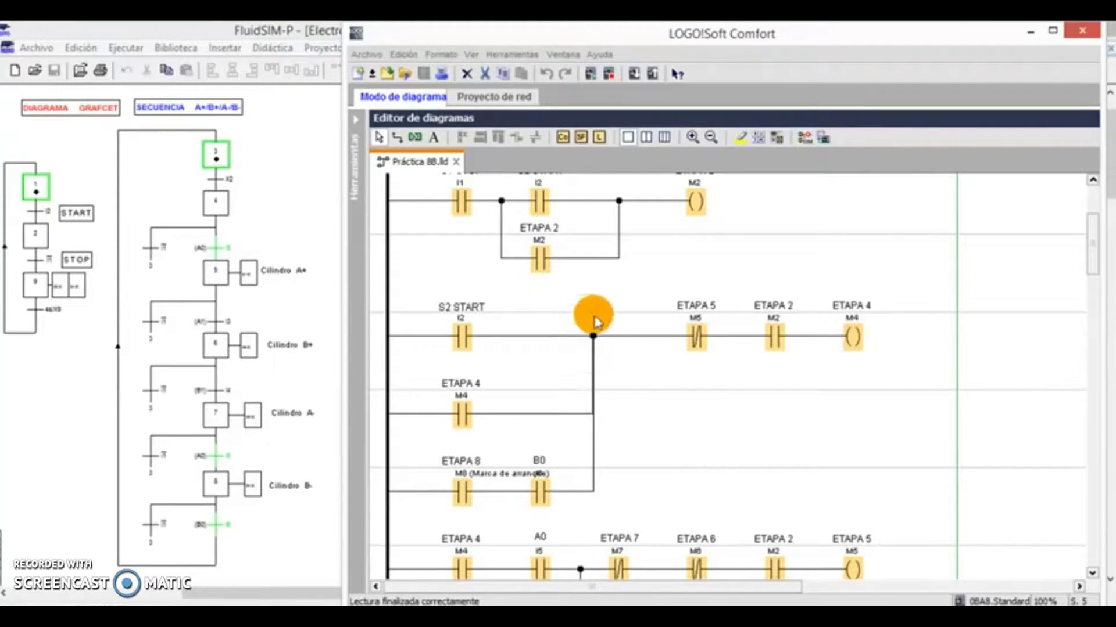
scroll(573, 247, "up", 1)
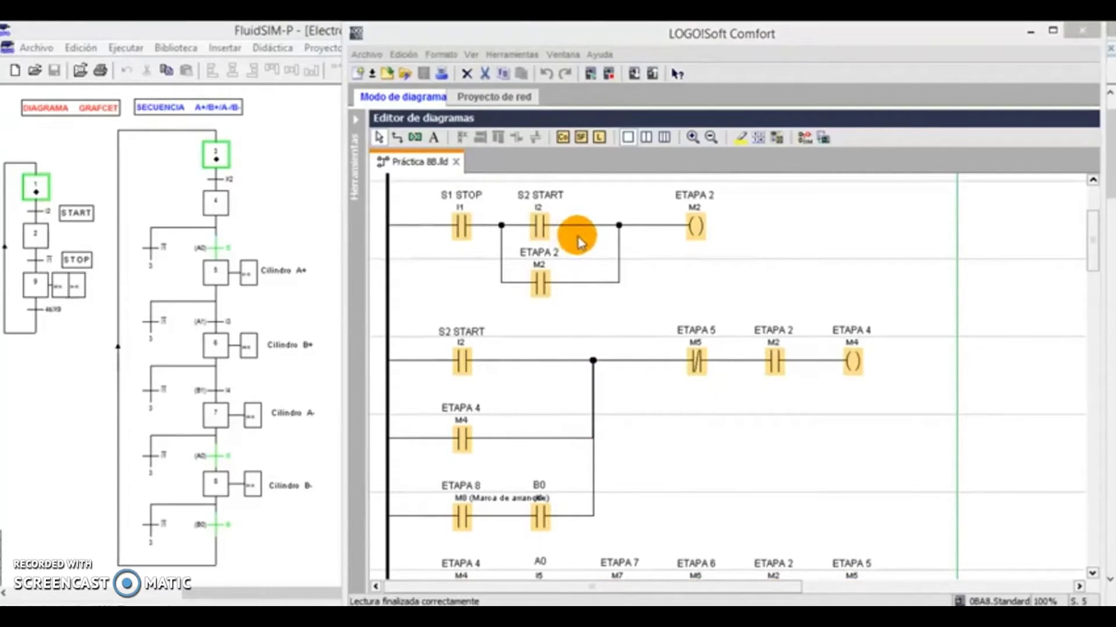
left_click(588, 359)
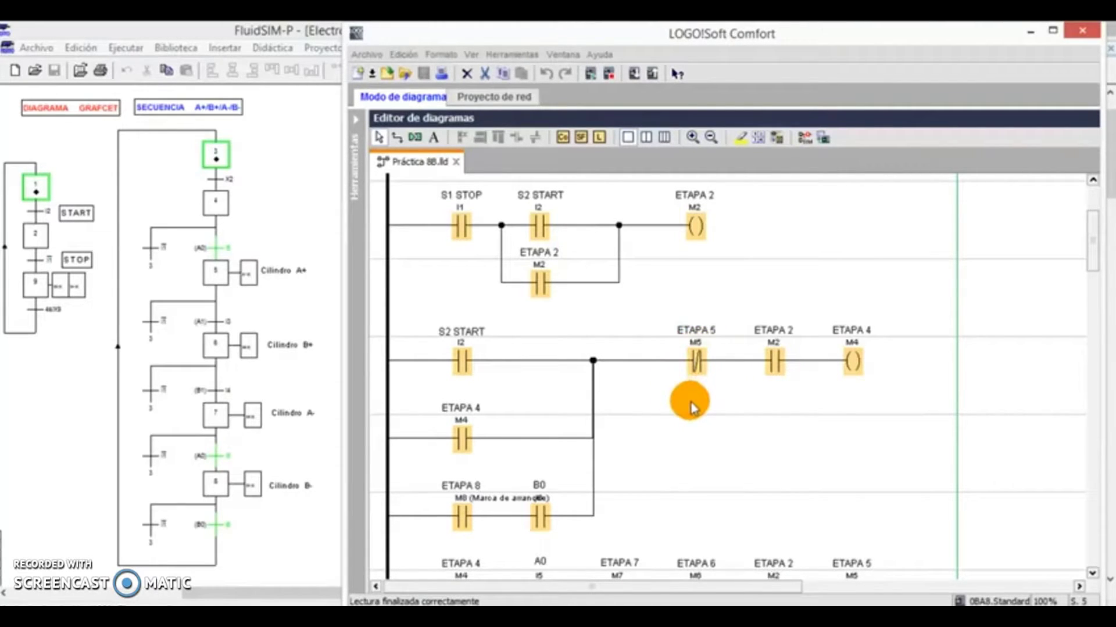
- Examine how the ETAPA 4 rung, with its M8 and B0 branch, leads through sensor A0 to the ETAPA 5 coil M5
scroll(690, 407, "down", 5)
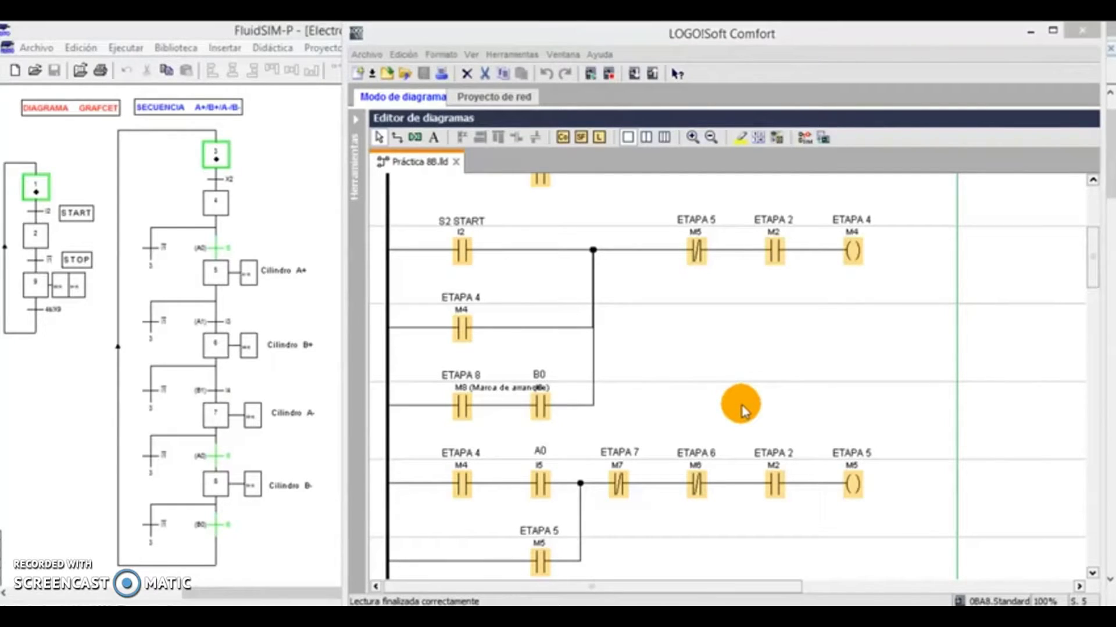
left_click(741, 407)
scroll(722, 374, "up", 1)
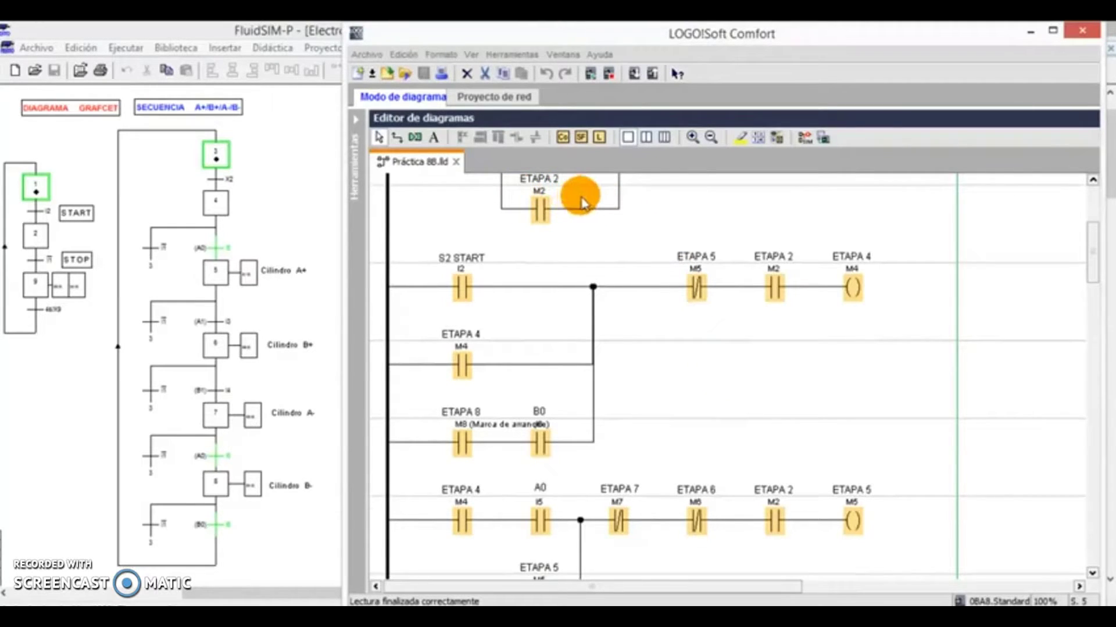
scroll(581, 203, "up", 1)
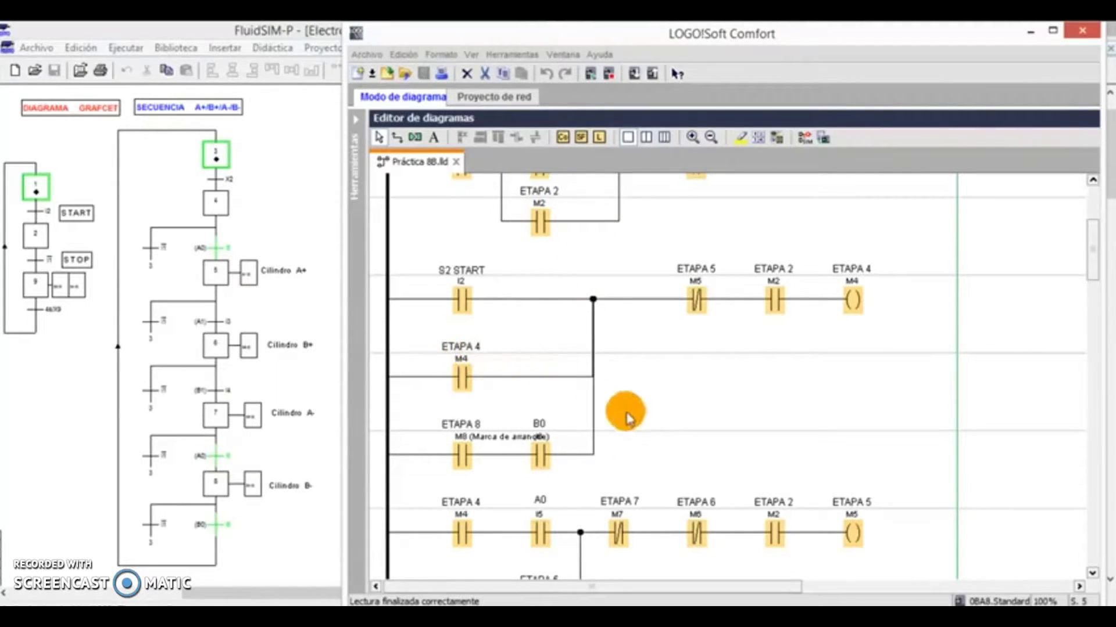
scroll(640, 428, "up", 2)
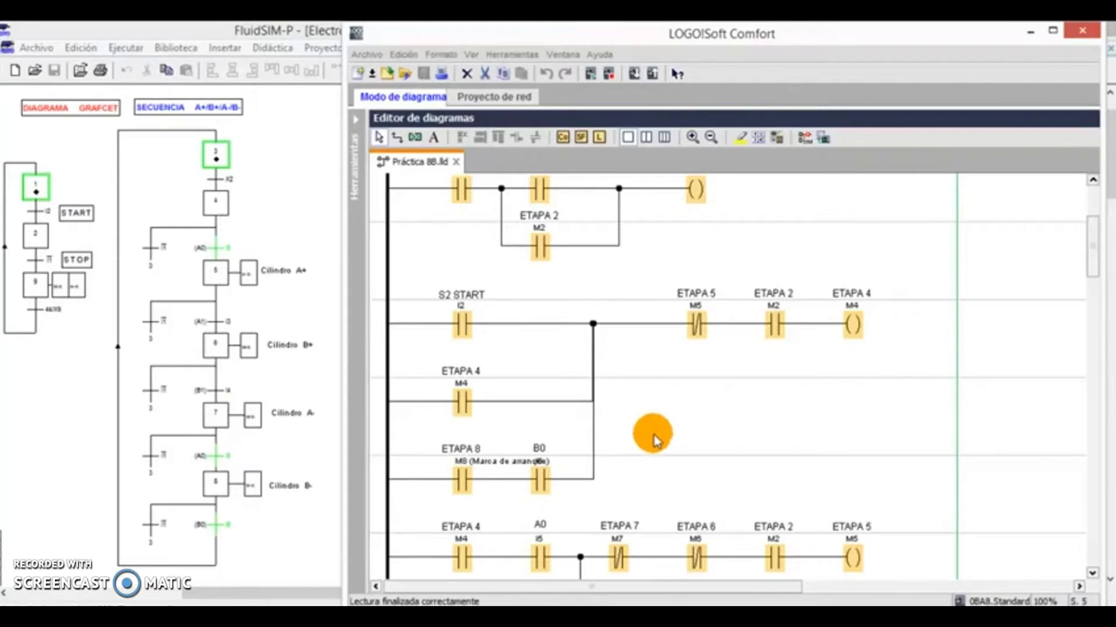
scroll(653, 434, "down", 6)
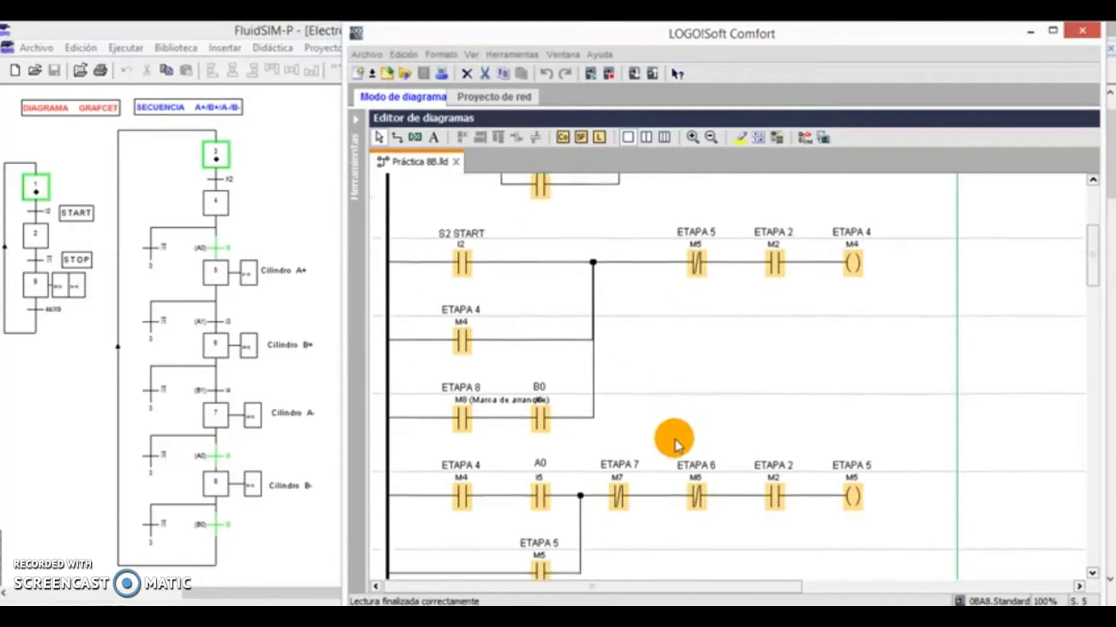
left_click(873, 446)
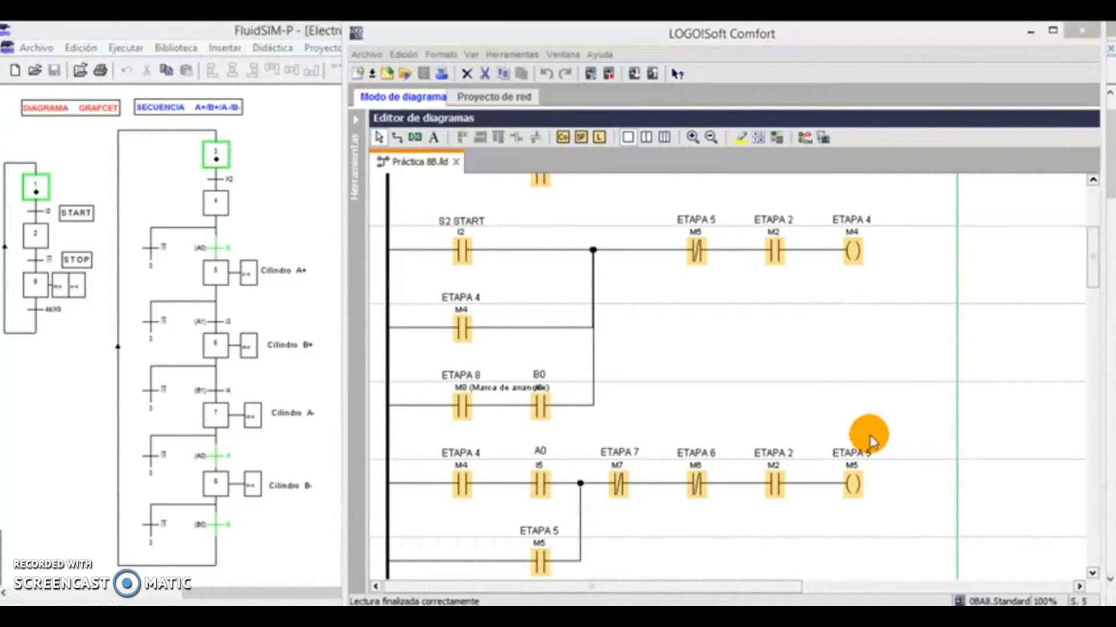
- Examine the holding and interlock contacts of the ETAPA 5 rung and how M5 with sensor A1 leads to coil M6
left_click(870, 440)
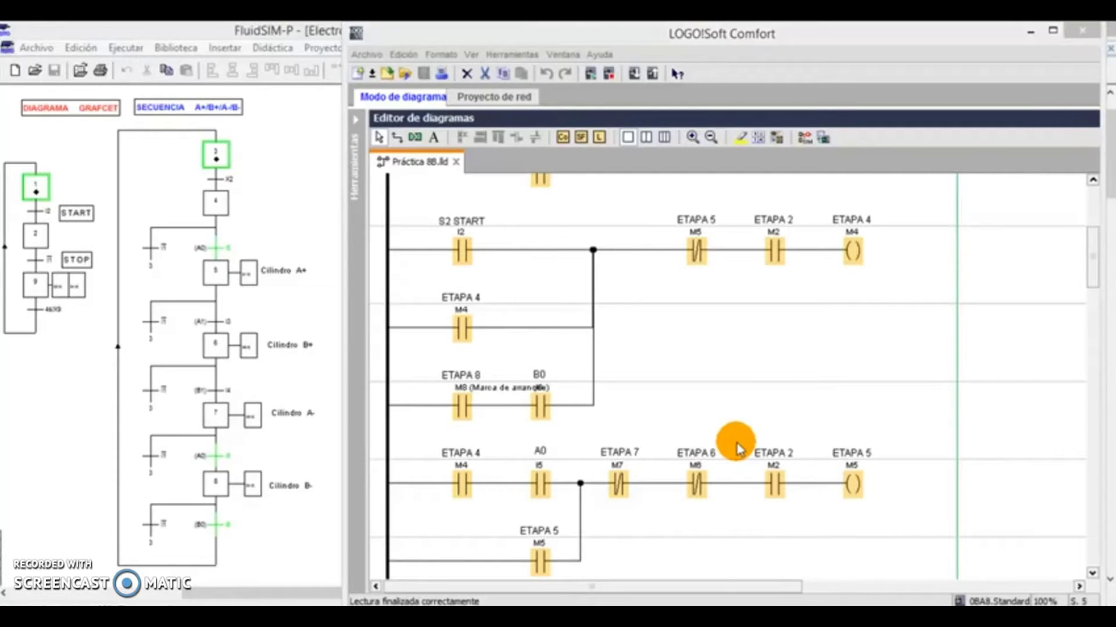
left_click(737, 449)
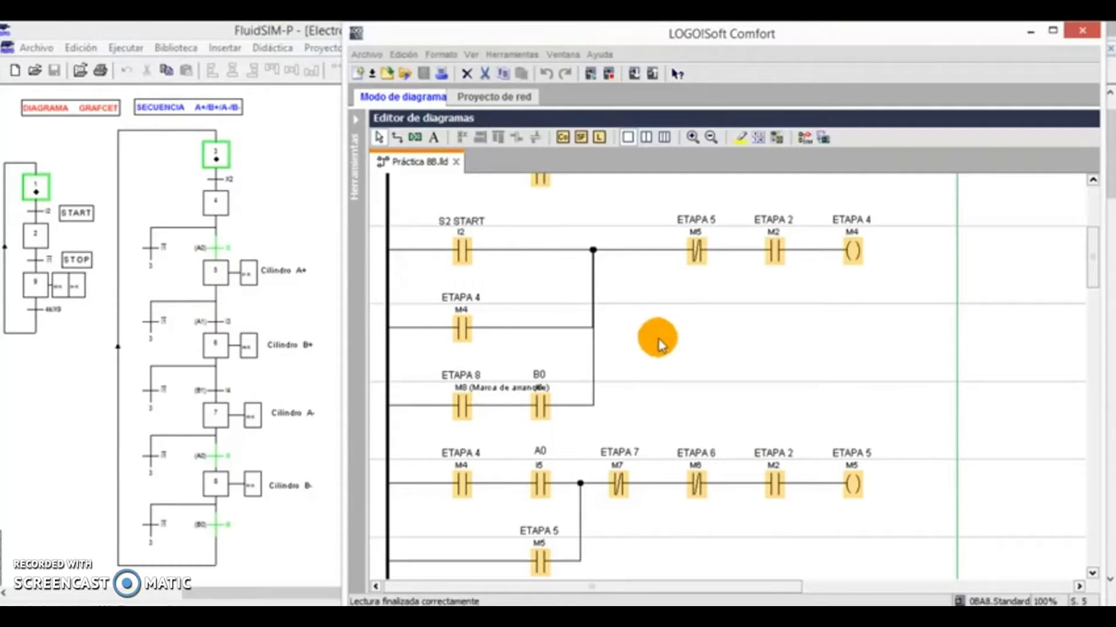
scroll(677, 327, "down", 2)
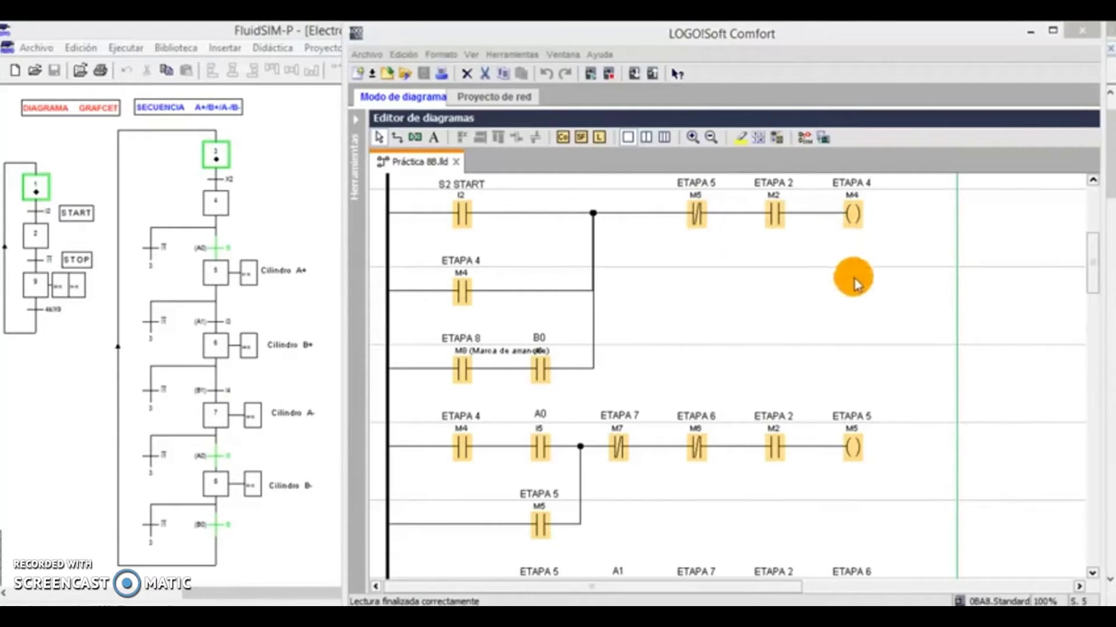
left_click(764, 302)
scroll(765, 302, "down", 3)
scroll(771, 308, "down", 3)
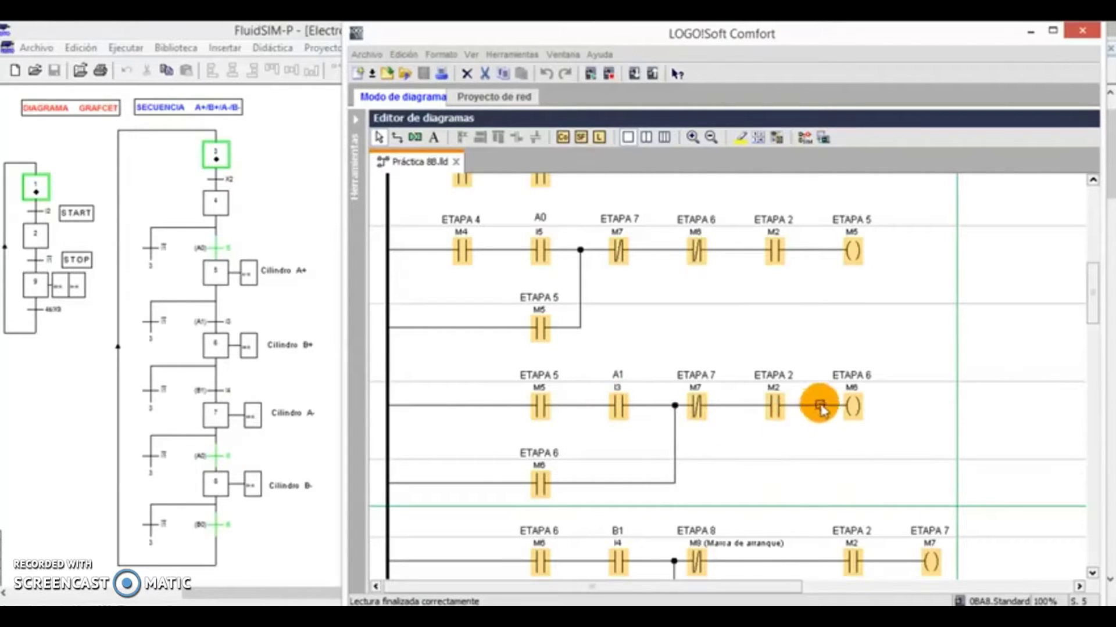
- Compare the ETAPA 6, ETAPA 7 and ETAPA 8 rungs, with sensors B1 and A0, against the Grafcet's step sequence
left_click(729, 264)
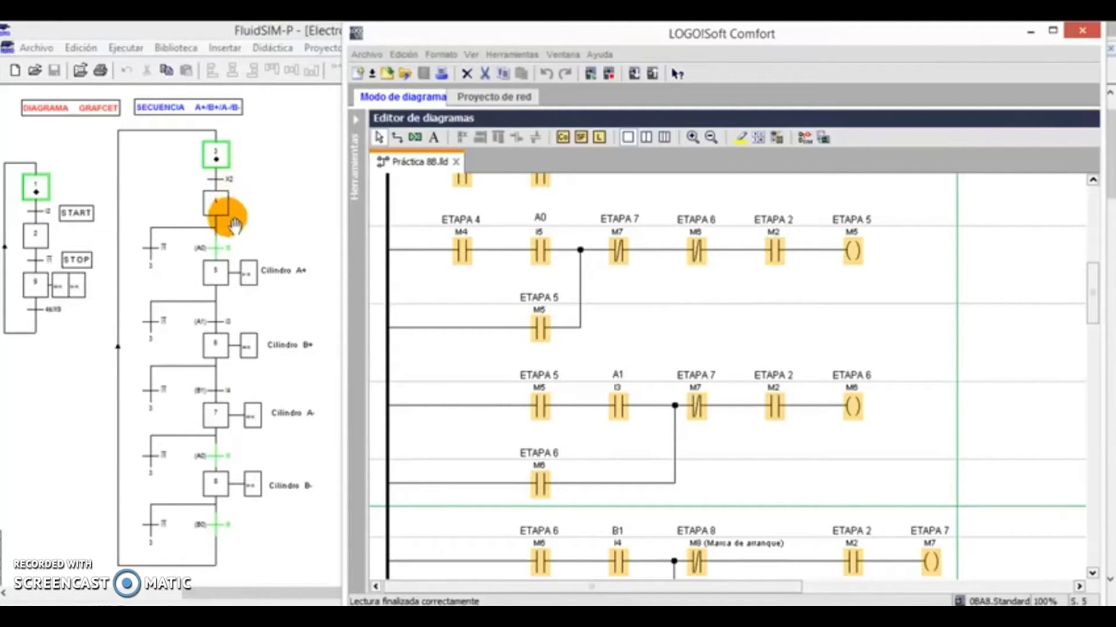
left_click(232, 499)
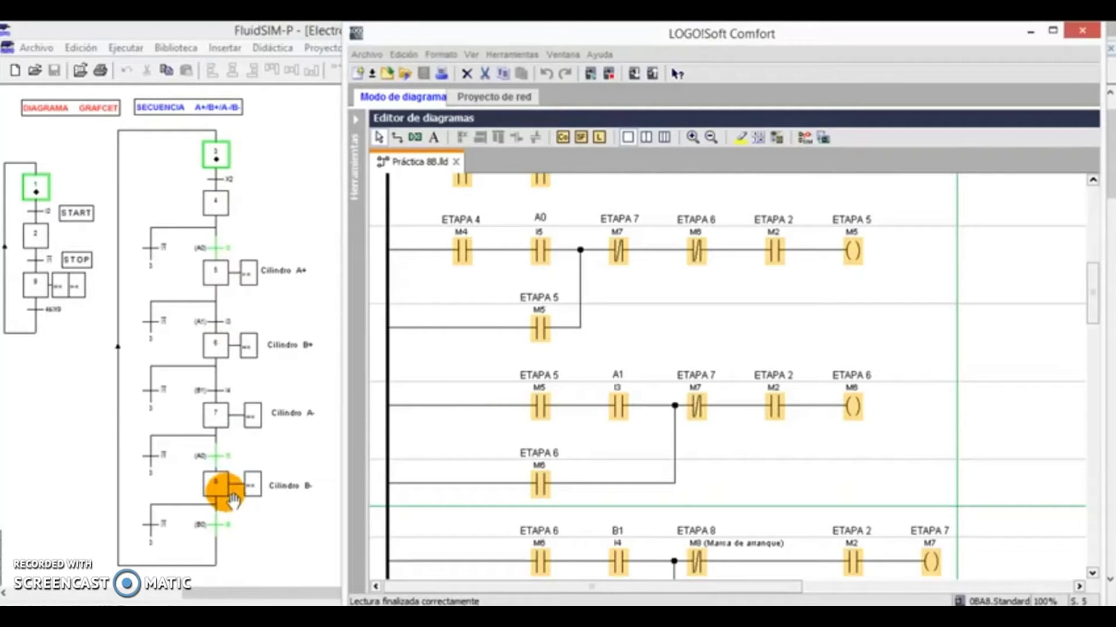
left_click(670, 411)
scroll(671, 413, "down", 4)
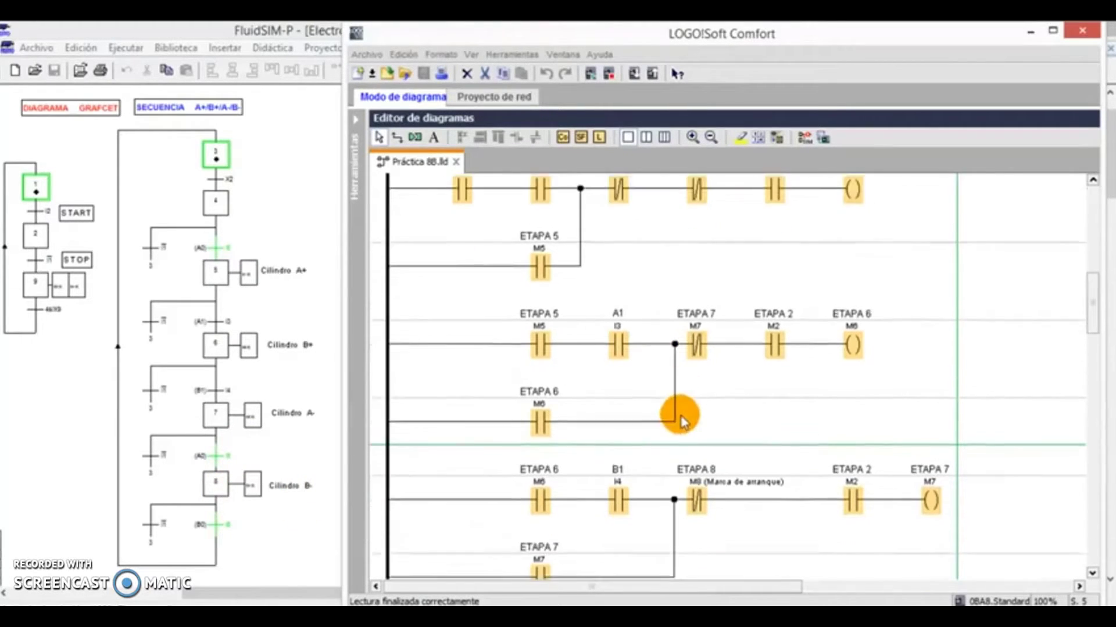
scroll(674, 423, "down", 1)
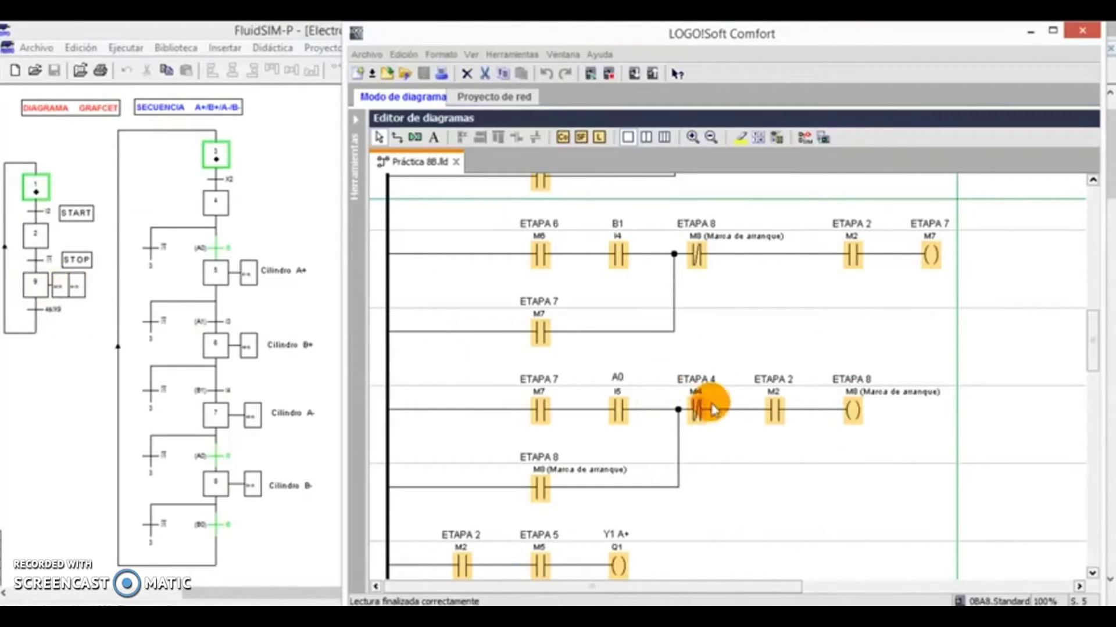
scroll(763, 427, "down", 1)
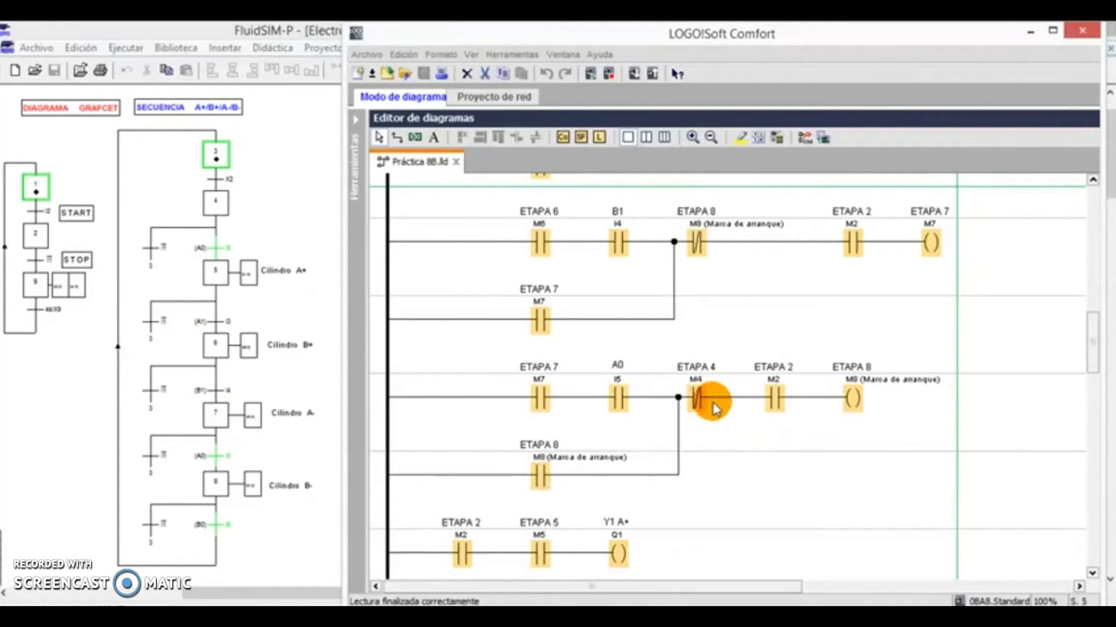
scroll(781, 424, "down", 5)
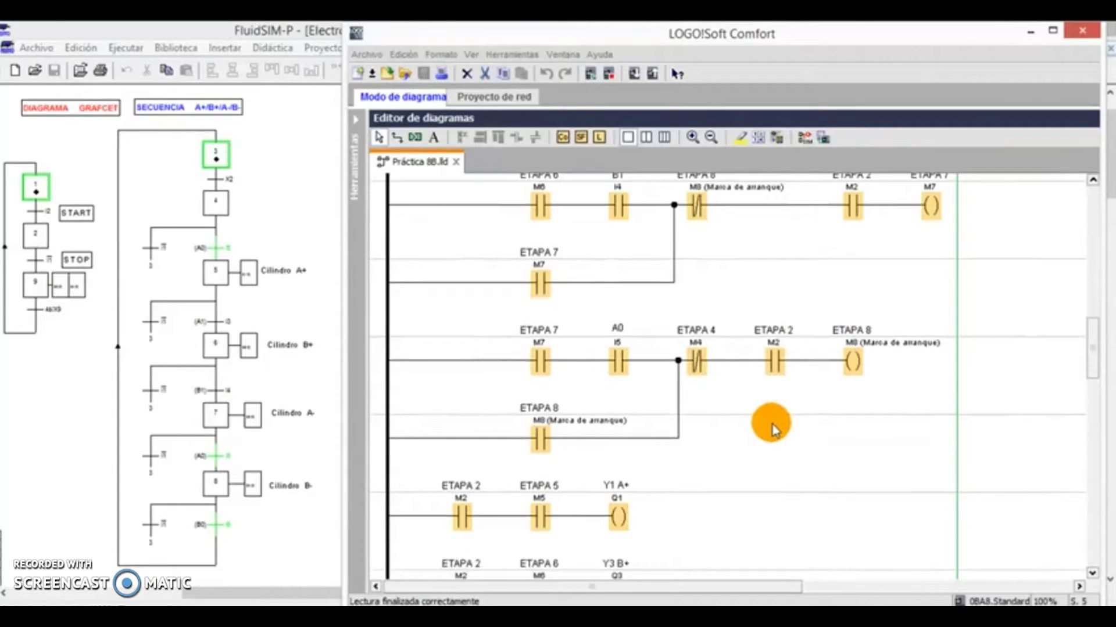
scroll(774, 427, "down", 8)
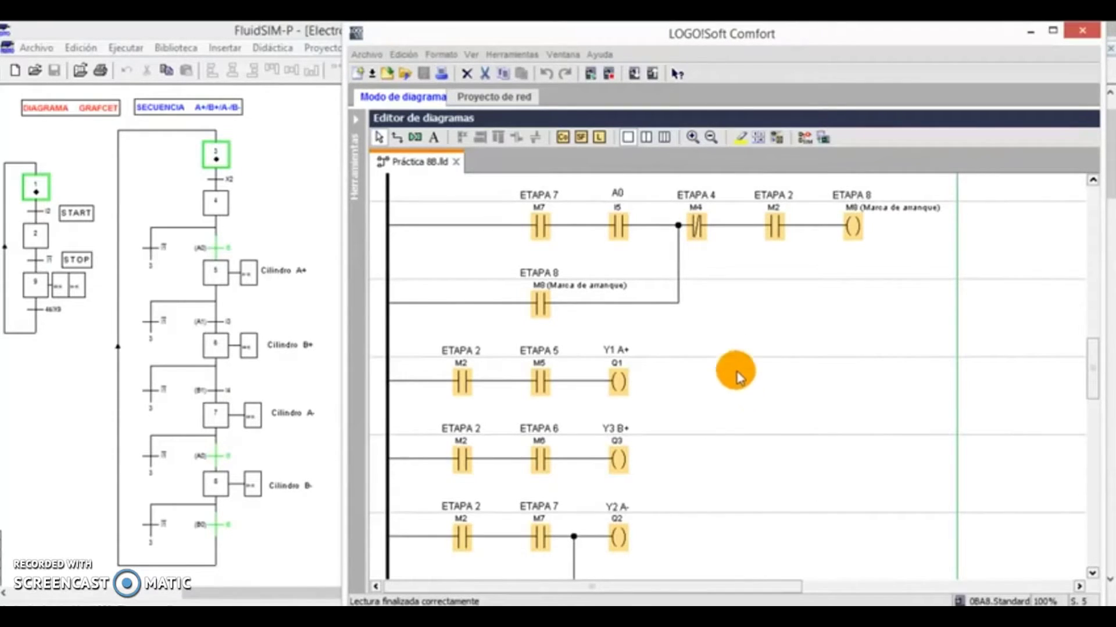
scroll(733, 365, "down", 4)
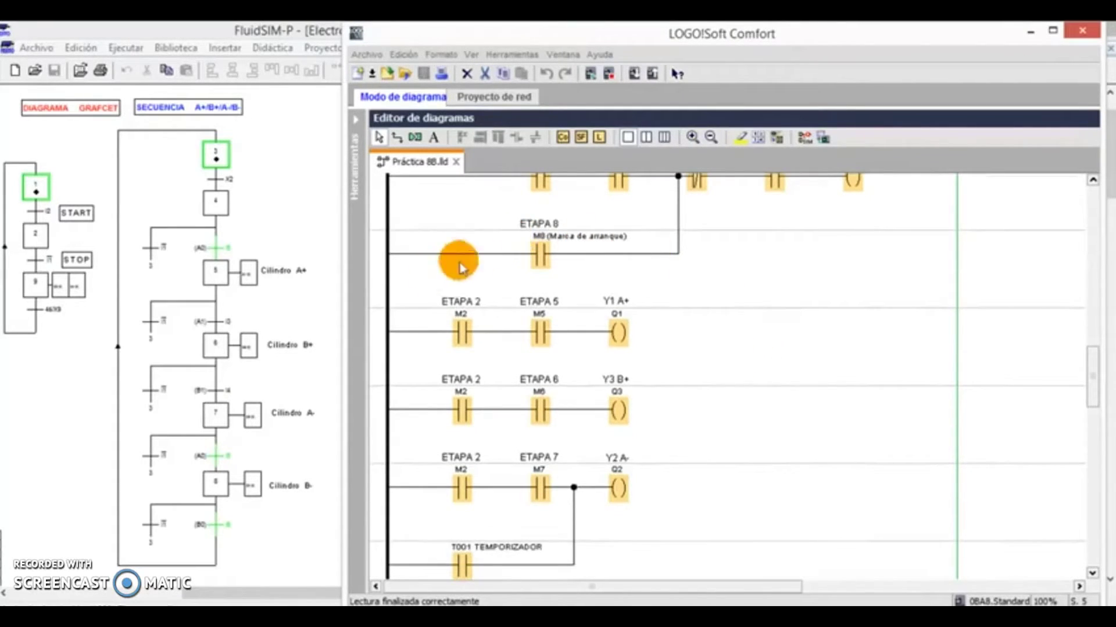
- Examine the output rungs Y1 A+, Y3 B+, Y2 A- and Y4 B- and the step and T001 contacts that drive them
left_click(664, 317)
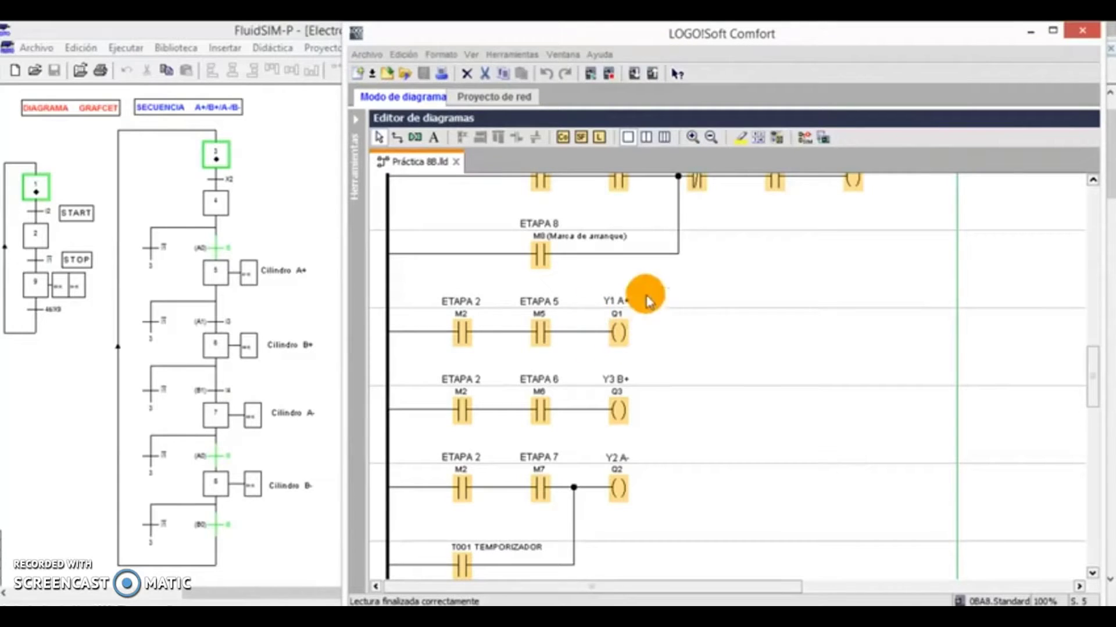
double_click(625, 306)
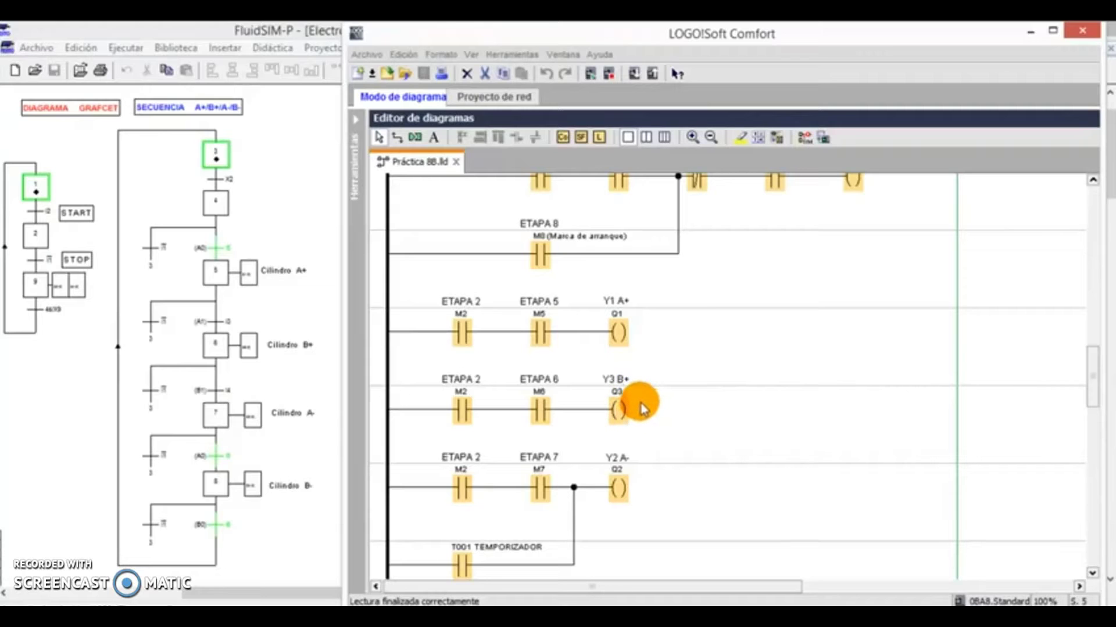
scroll(623, 412, "down", 1)
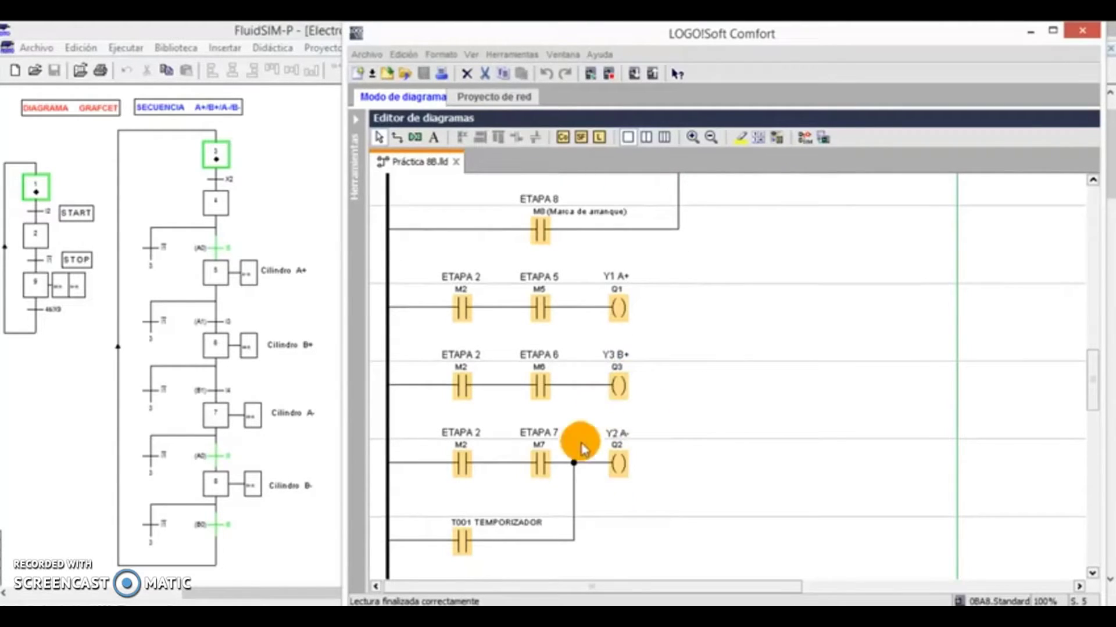
left_click(551, 440)
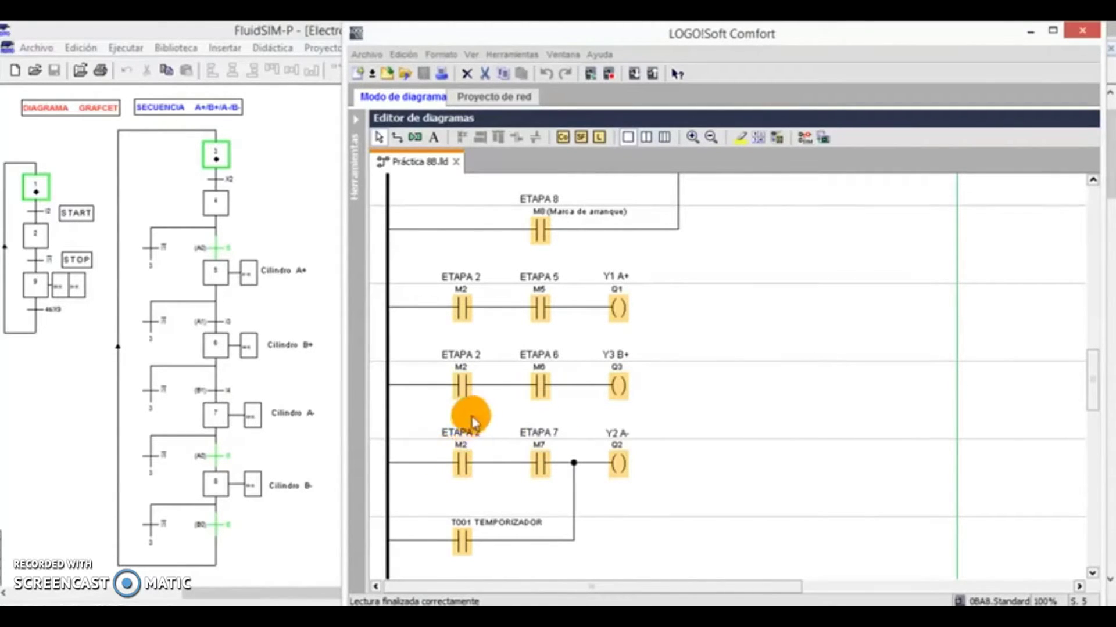
scroll(607, 420, "down", 2)
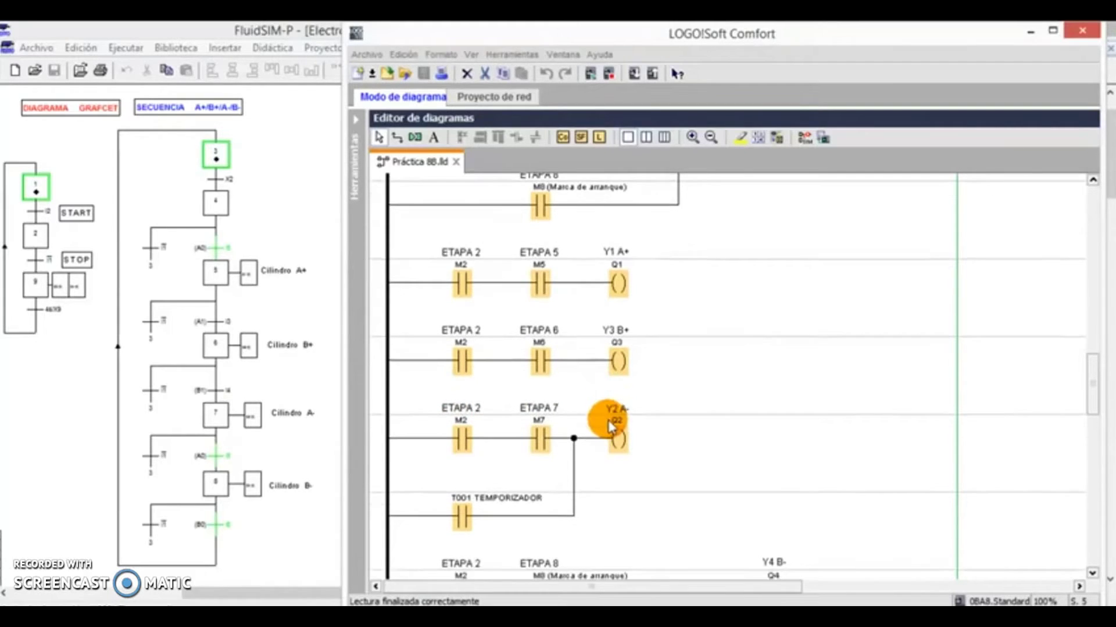
scroll(642, 428, "down", 2)
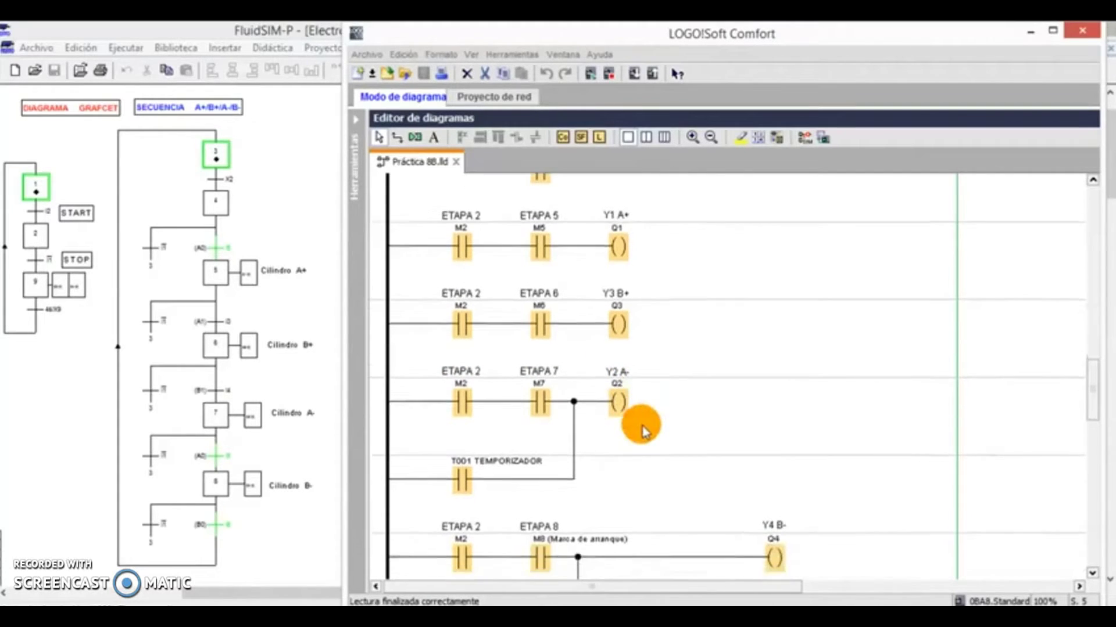
scroll(643, 429, "down", 4)
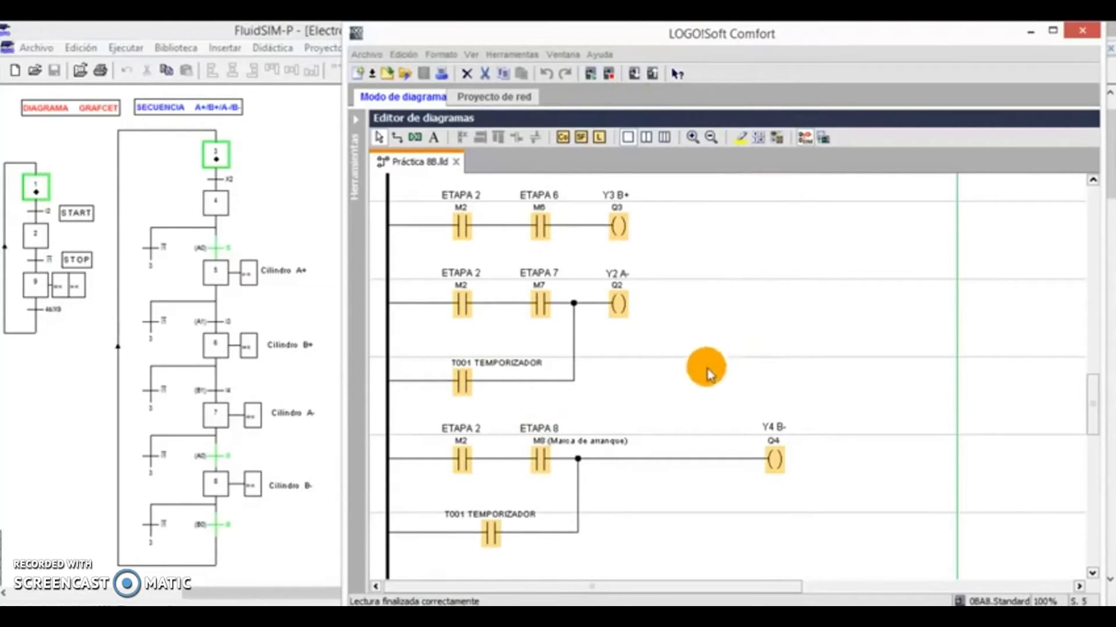
- Start the simulation of the ladder program and switch on inputs I1, I5 and I6
key("F3")
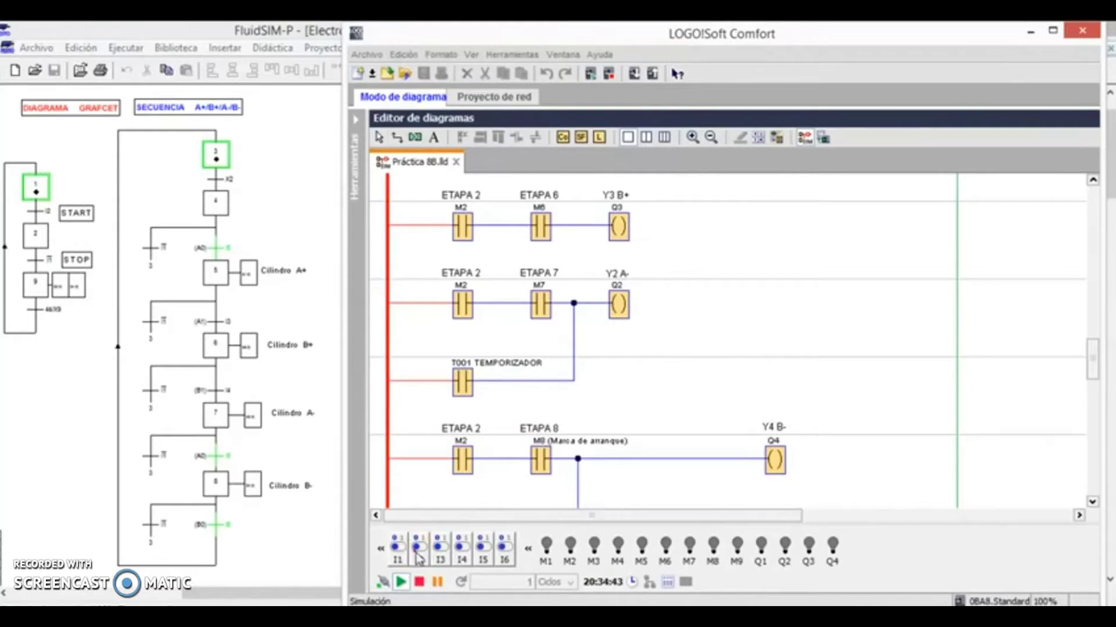
left_click(399, 547)
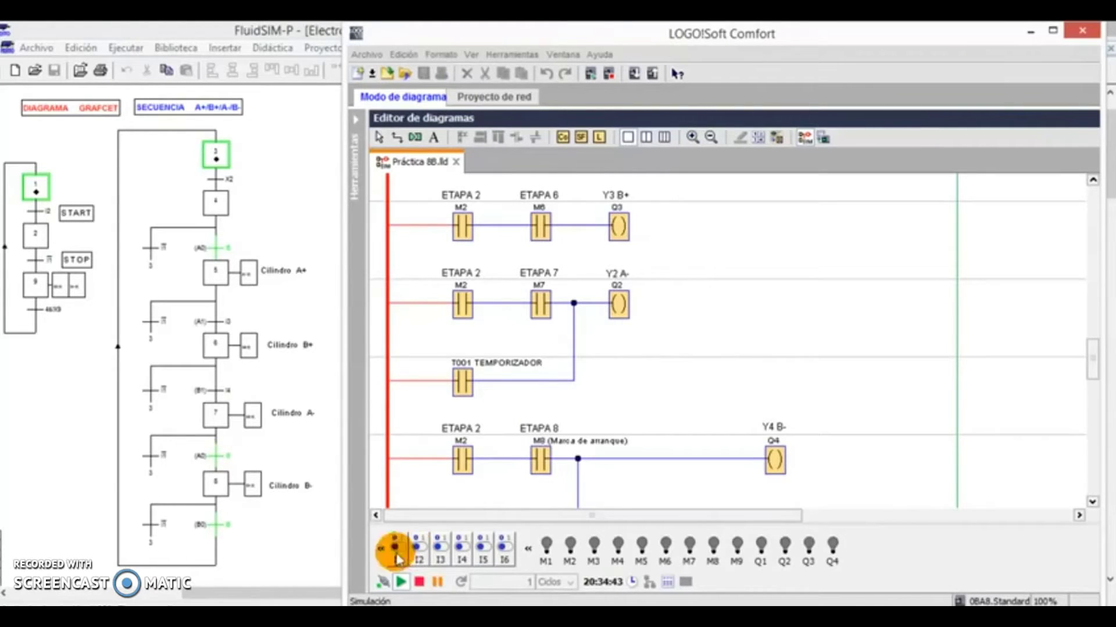
left_click(482, 551)
left_click(504, 551)
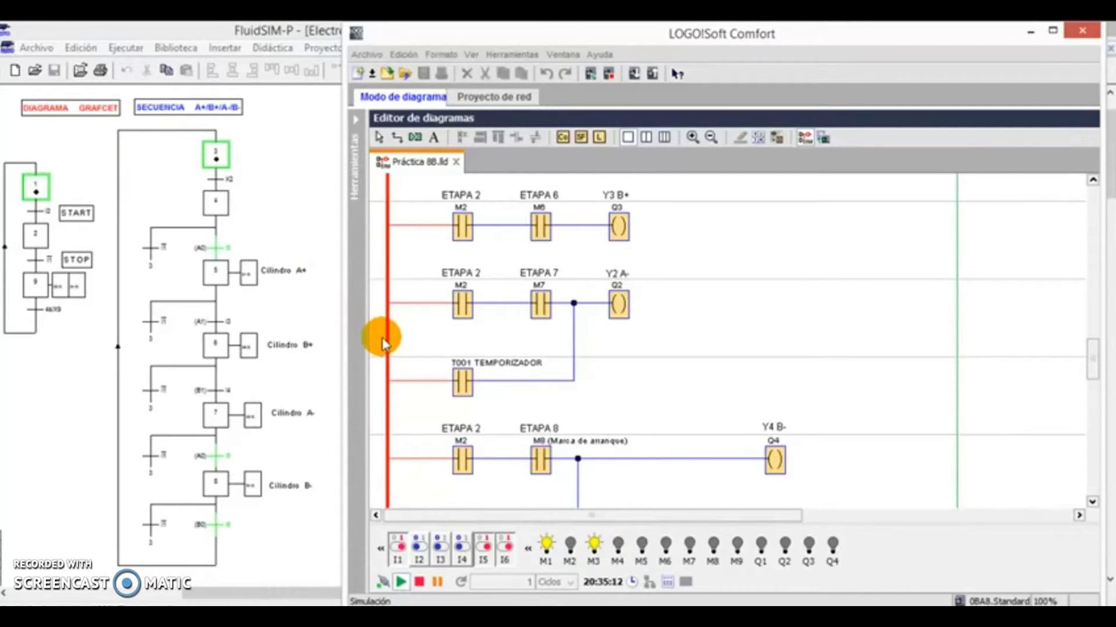
- Switch on START input I2 and compare the simulated Q1 output rung with the Grafcet's Cilindro A+ step
left_click(360, 398)
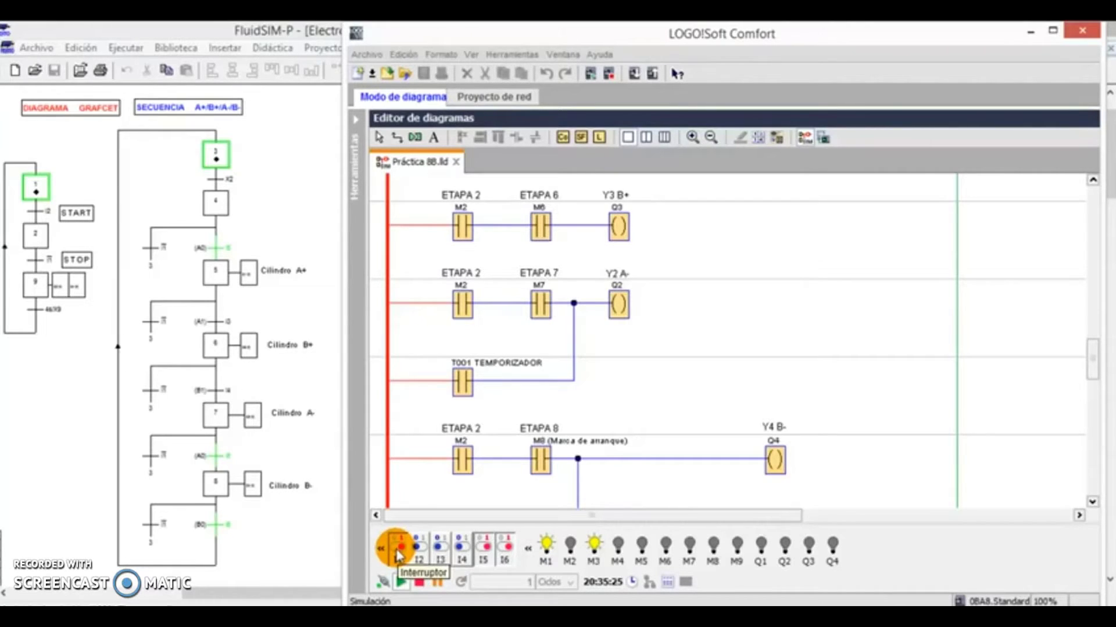
left_click(463, 549)
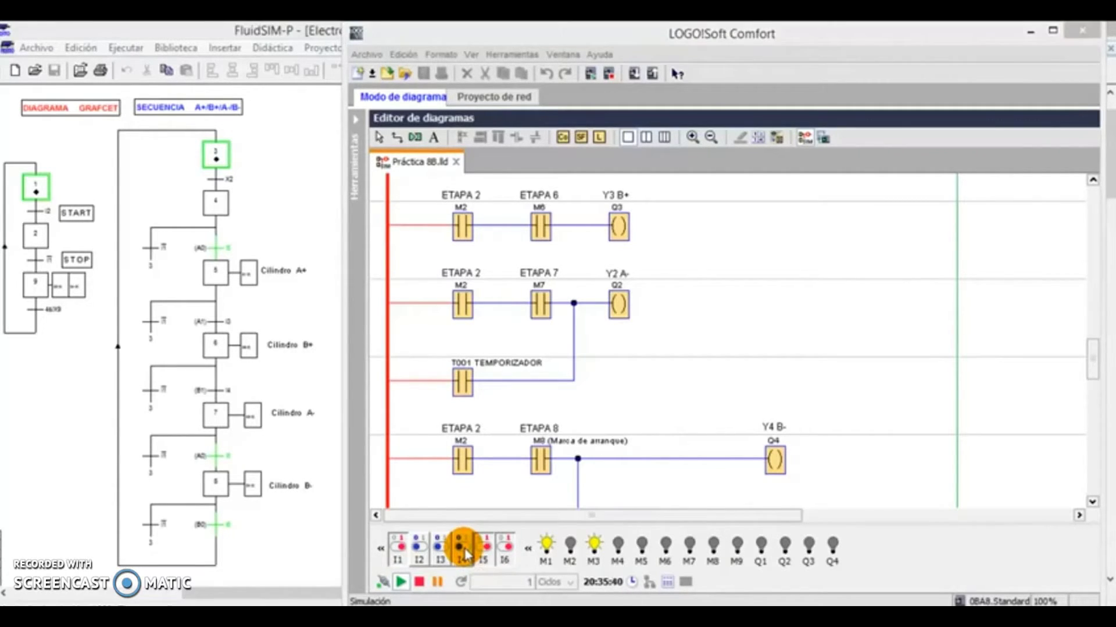
left_click(425, 552)
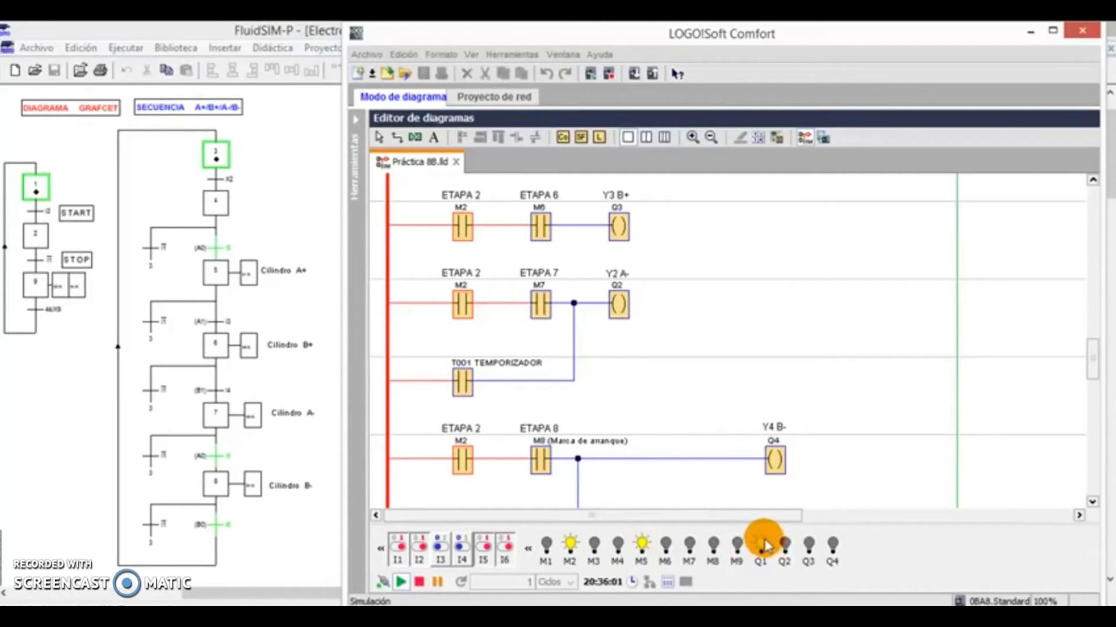
left_click(294, 347)
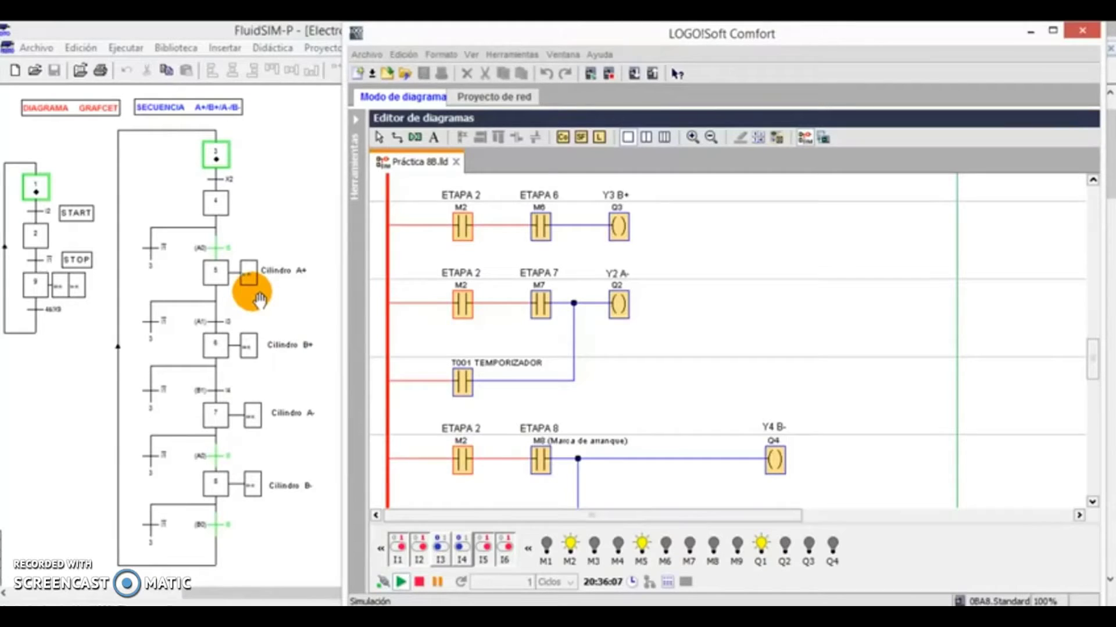
scroll(610, 274, "up", 3)
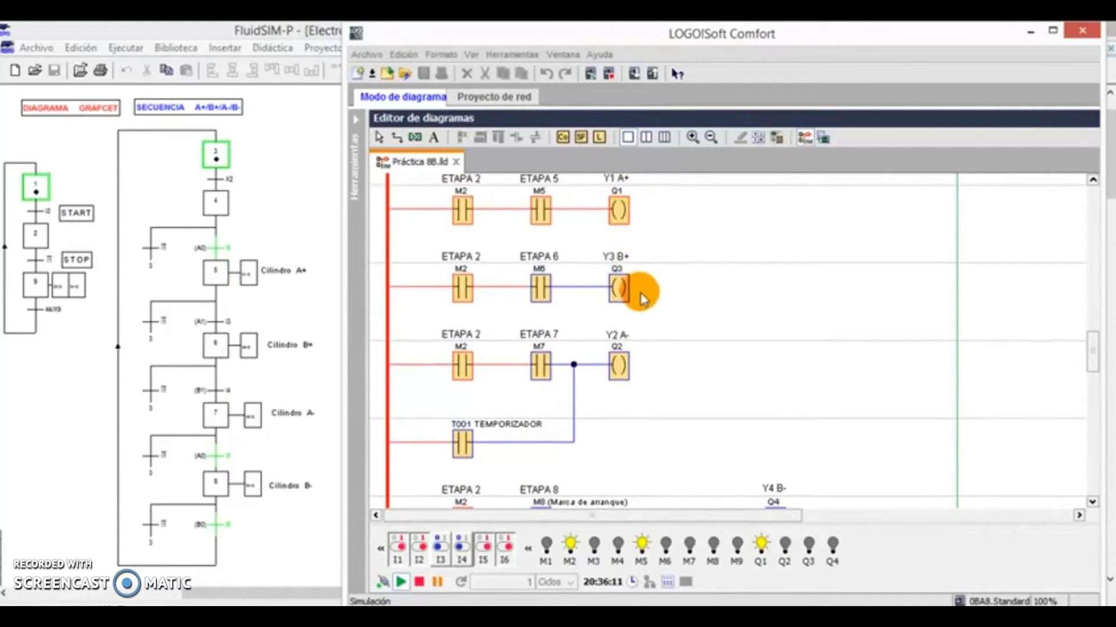
scroll(642, 297, "down", 1)
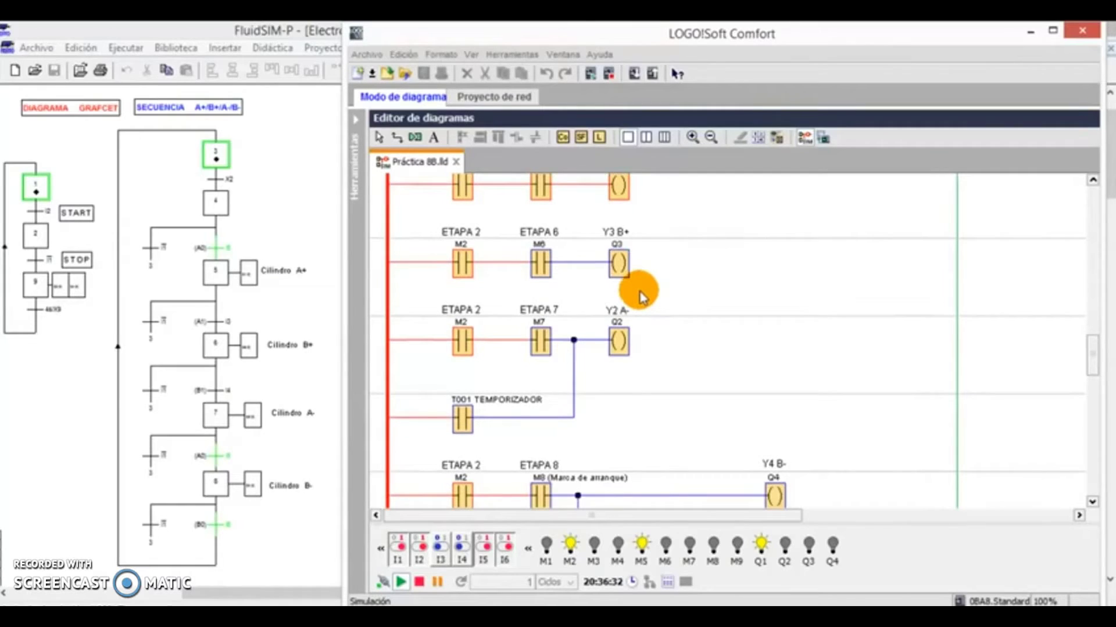
- Switch off START input I2, activate sensor A1 on I3, and switch off sensor A0 on I5
left_click(417, 552)
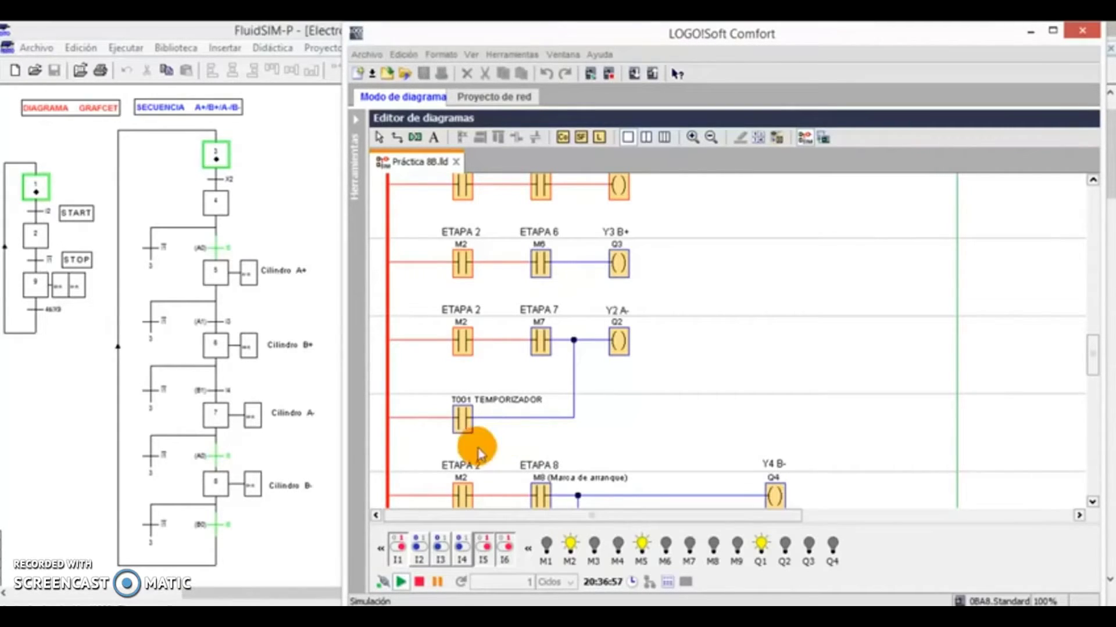
left_click(439, 552)
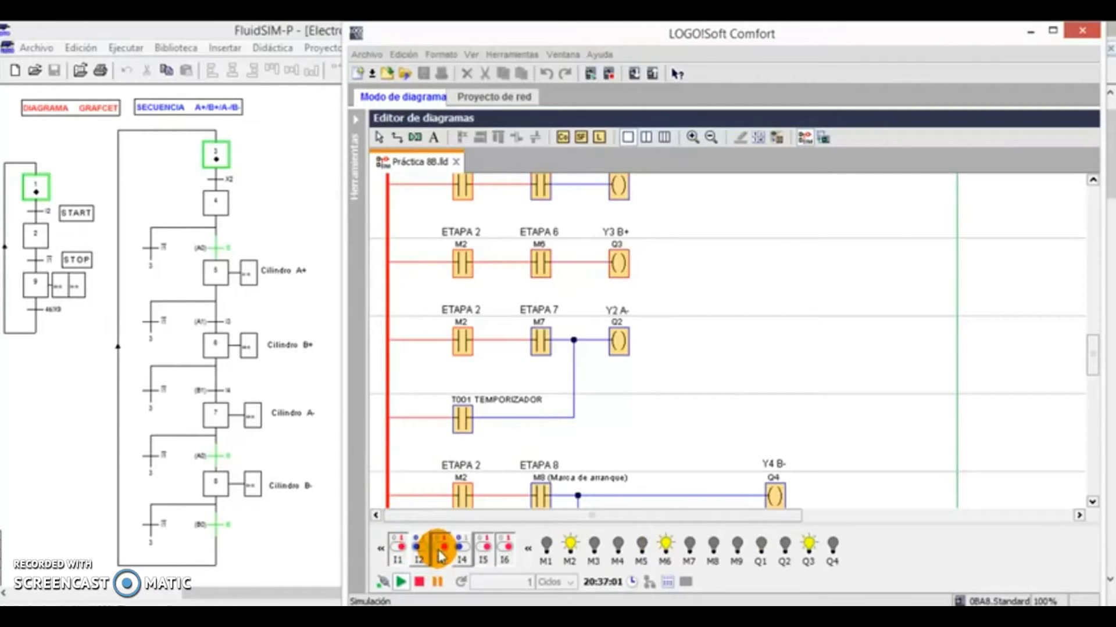
left_click(488, 554)
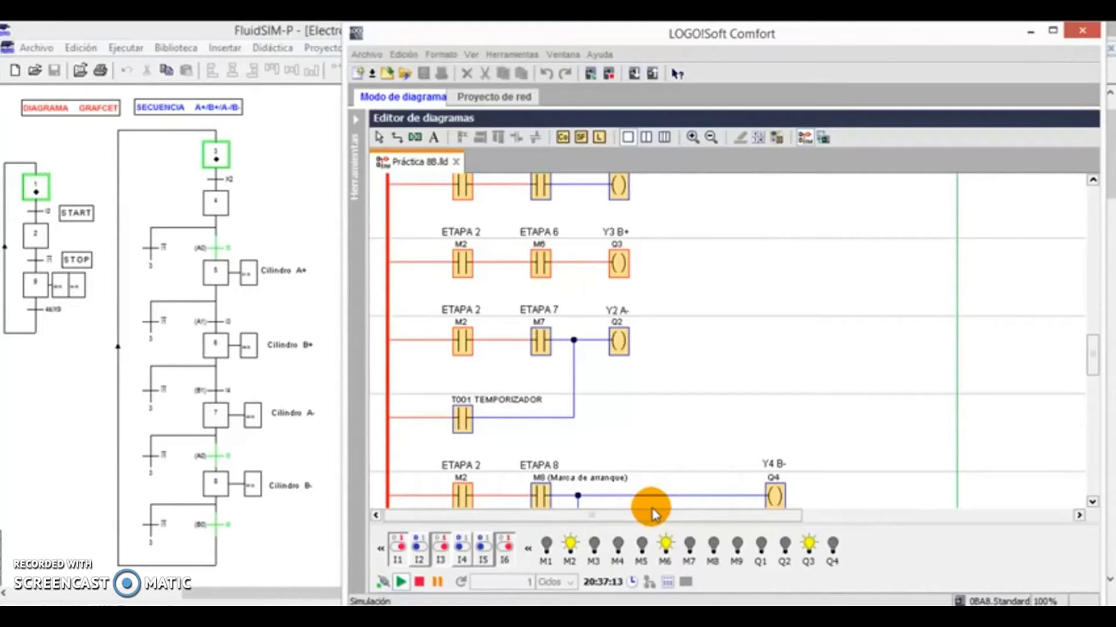
- Try START input I2 on with sensor A1 on I3 off and A0 on I5 toggled, and restore the three inputs
left_click(421, 549)
left_click(445, 549)
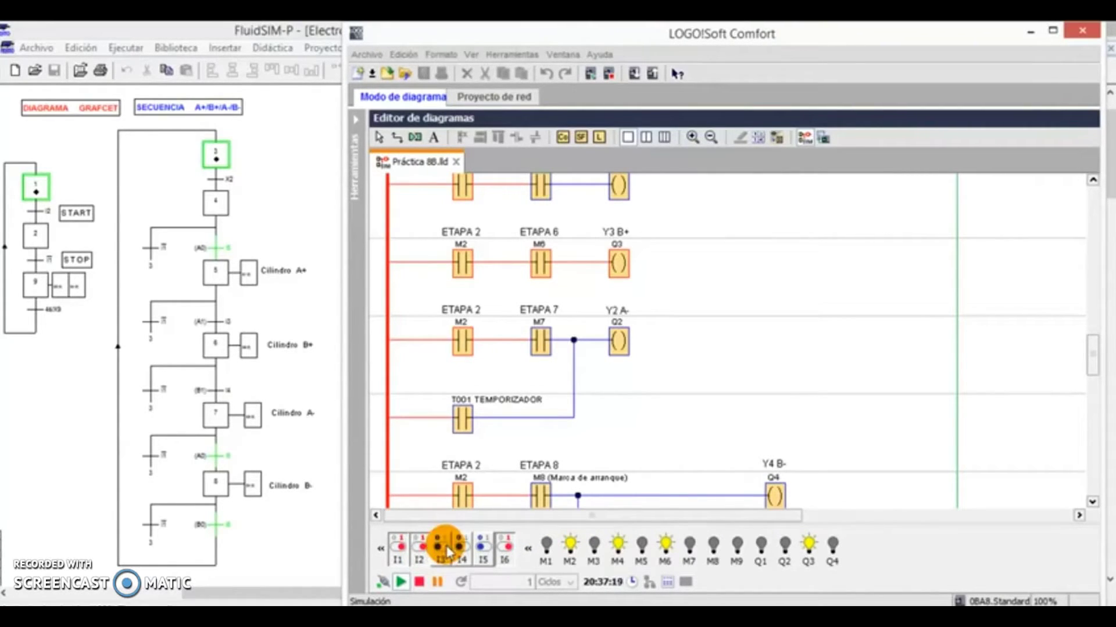
left_click(482, 549)
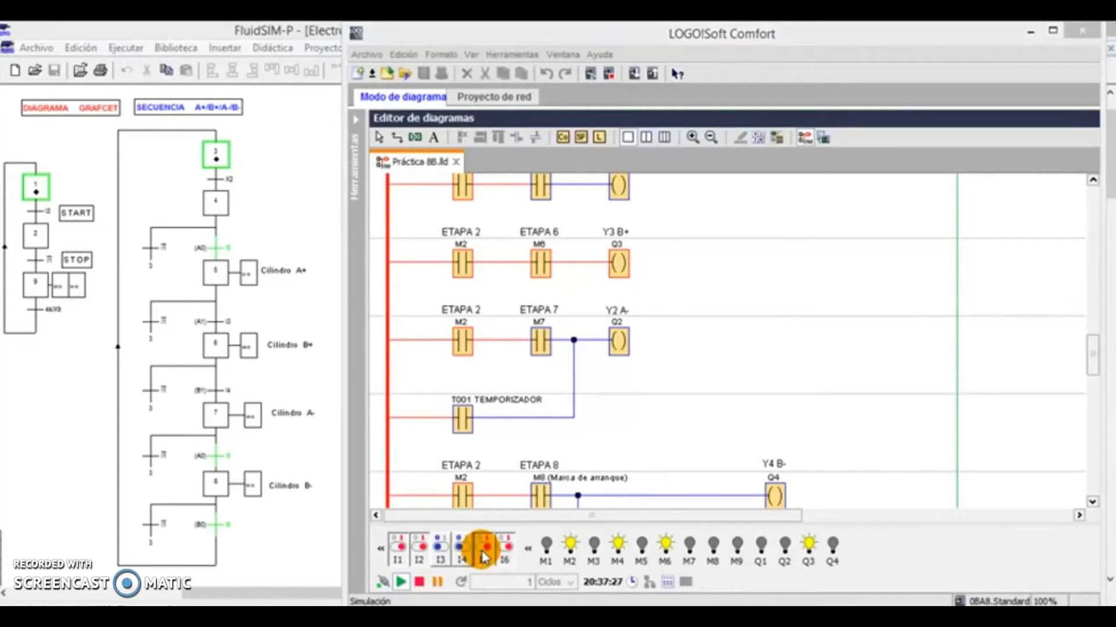
left_click(483, 558)
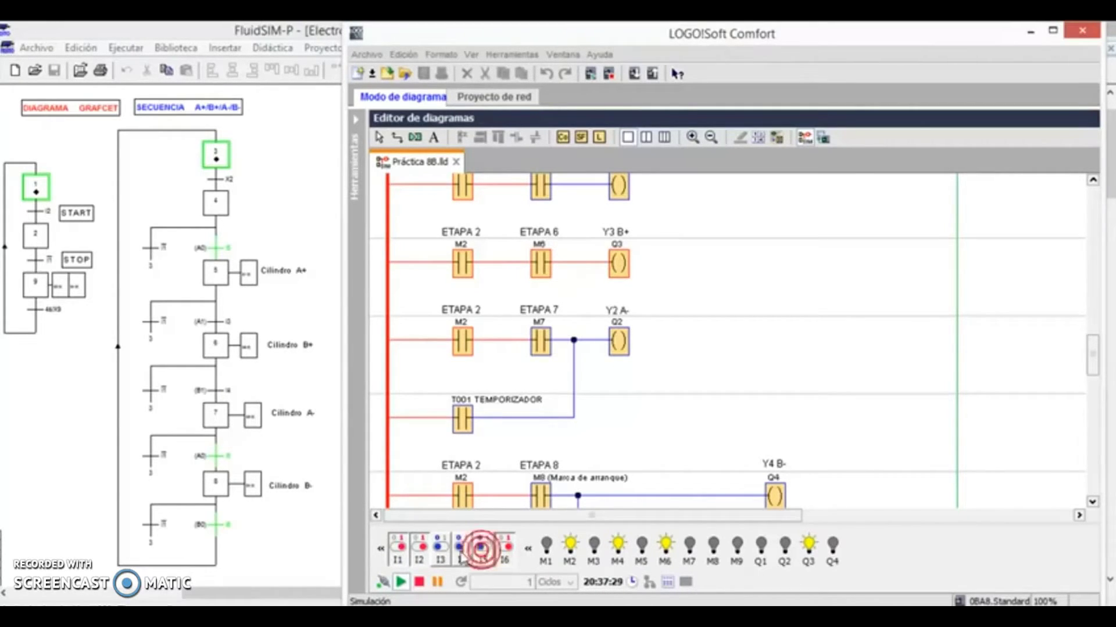
left_click(441, 557)
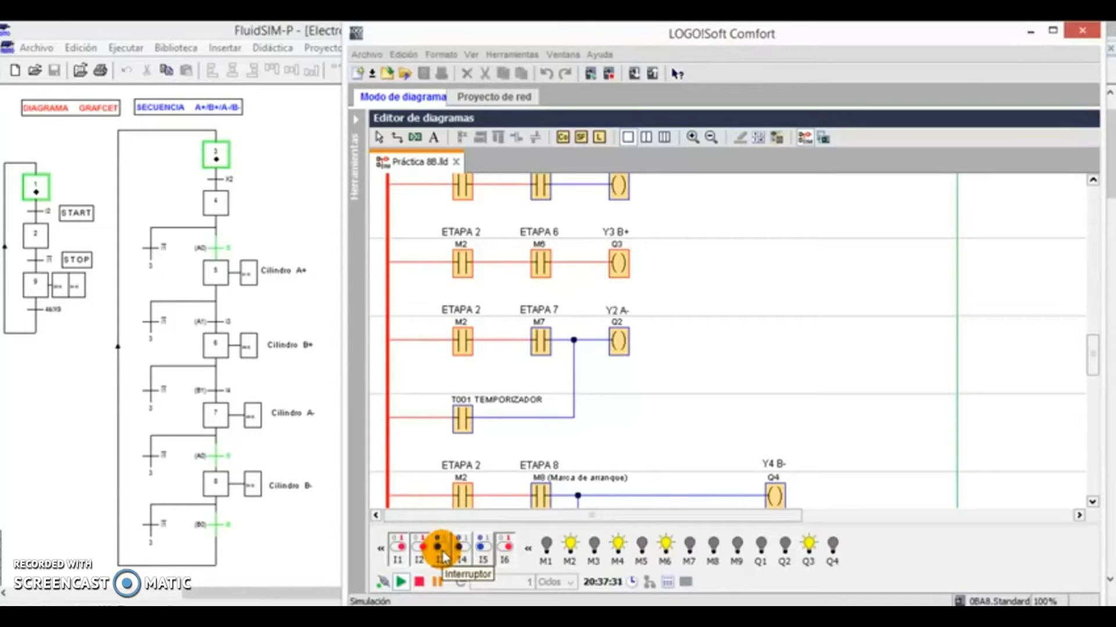
left_click(426, 550)
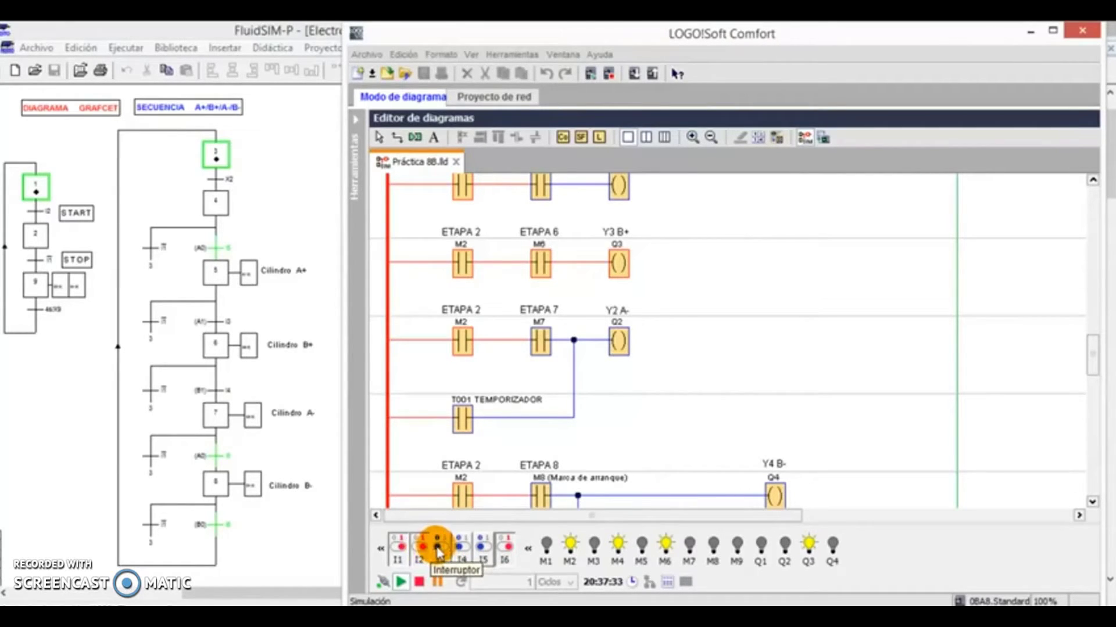
left_click(427, 552)
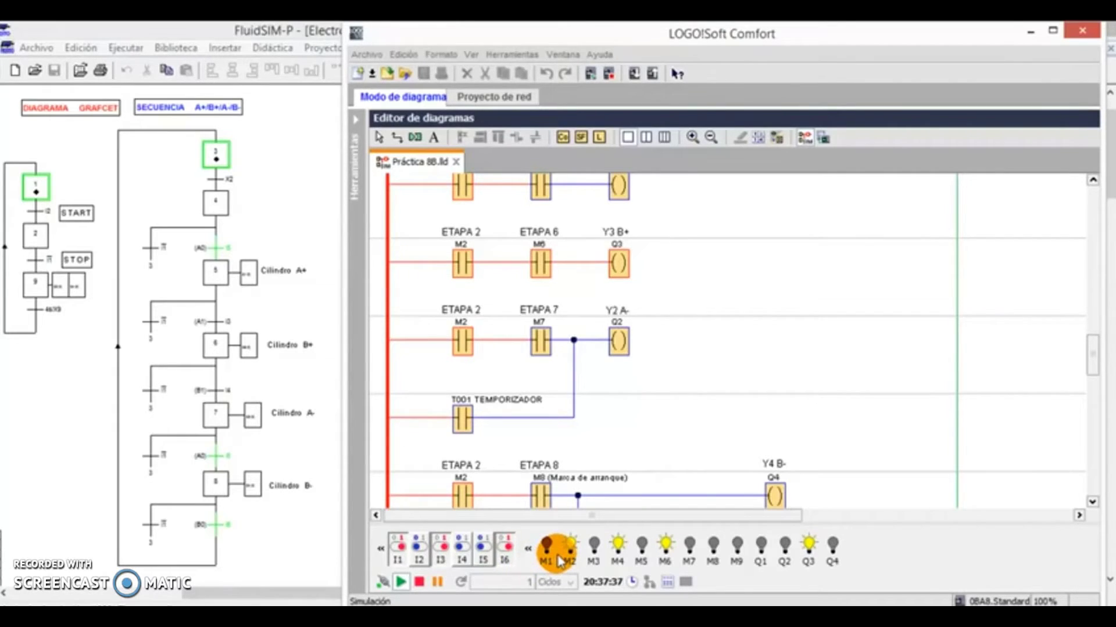
- Switch off sensor A1 on I3 and sensor B0 on I6, and activate sensor B1 on I4
left_click(594, 564)
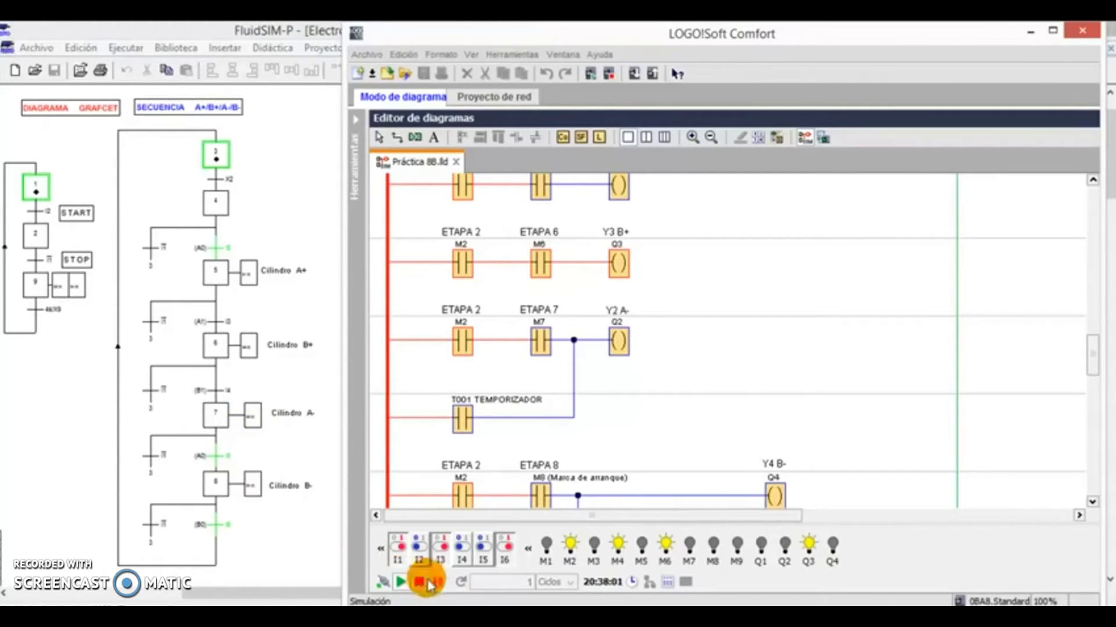
left_click(551, 547)
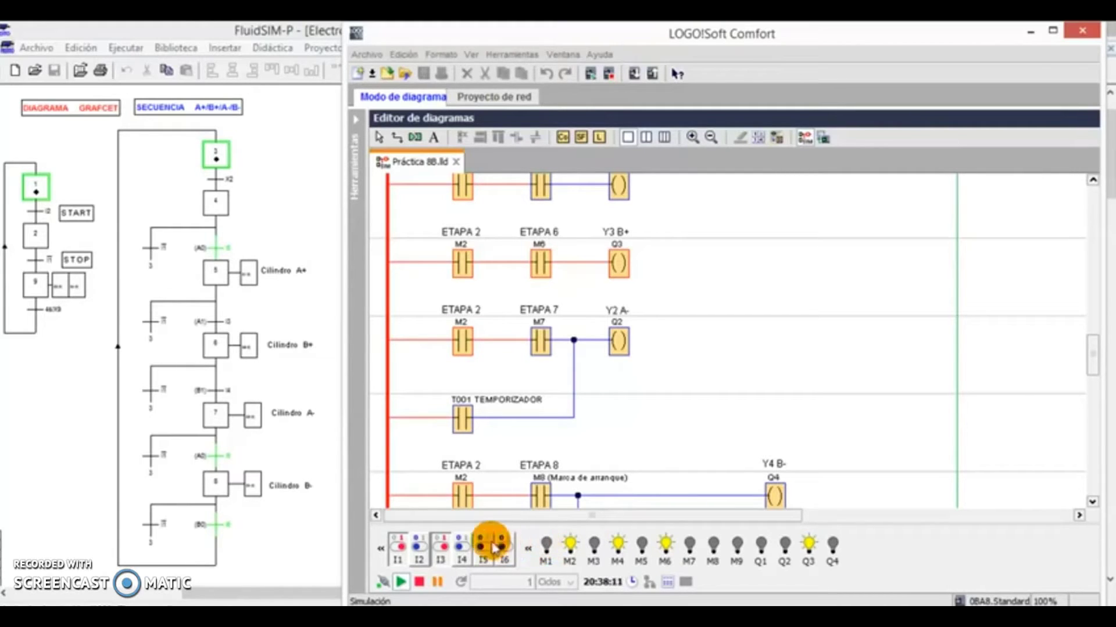
left_click(461, 551)
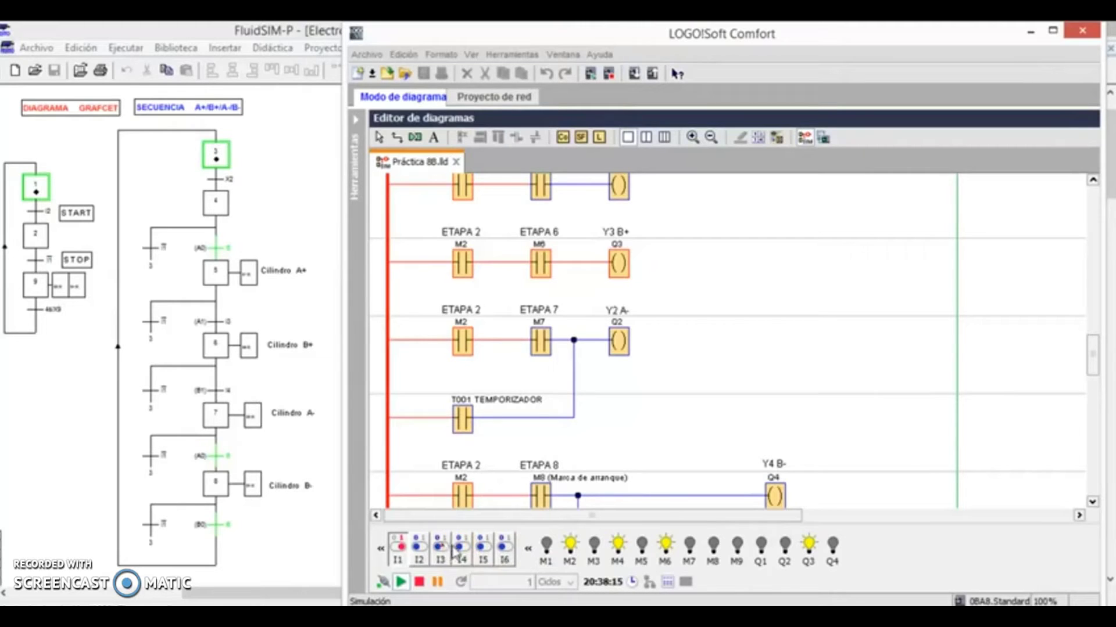
left_click(482, 549)
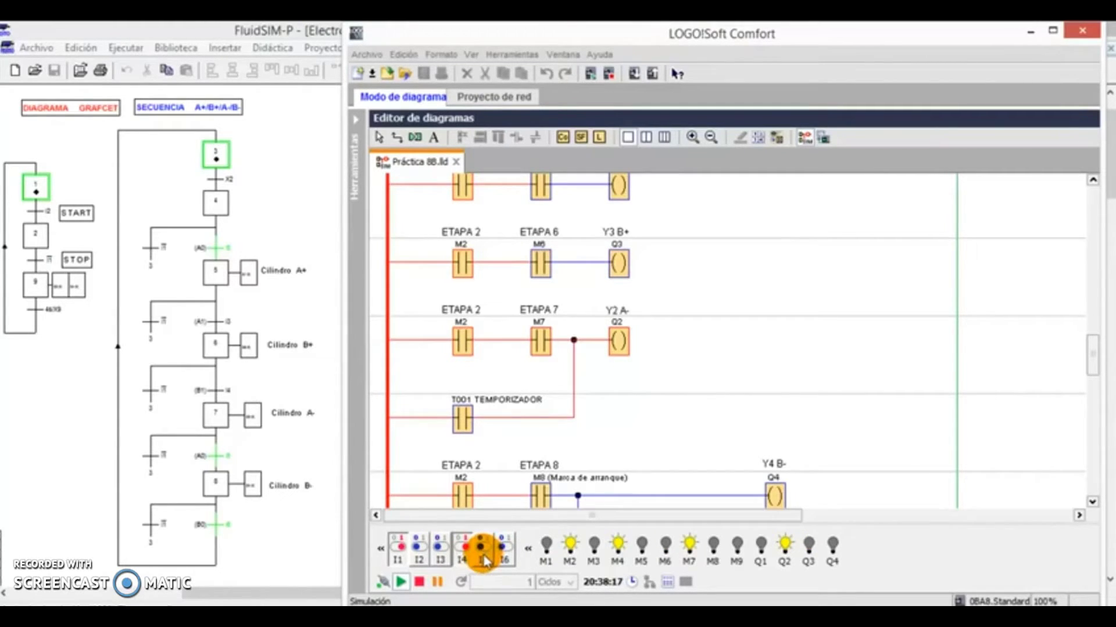
- Compare the simulated Q2 output rung with the Grafcet's Cilindro A- step and review the Cilindro A+ step
left_click(293, 419)
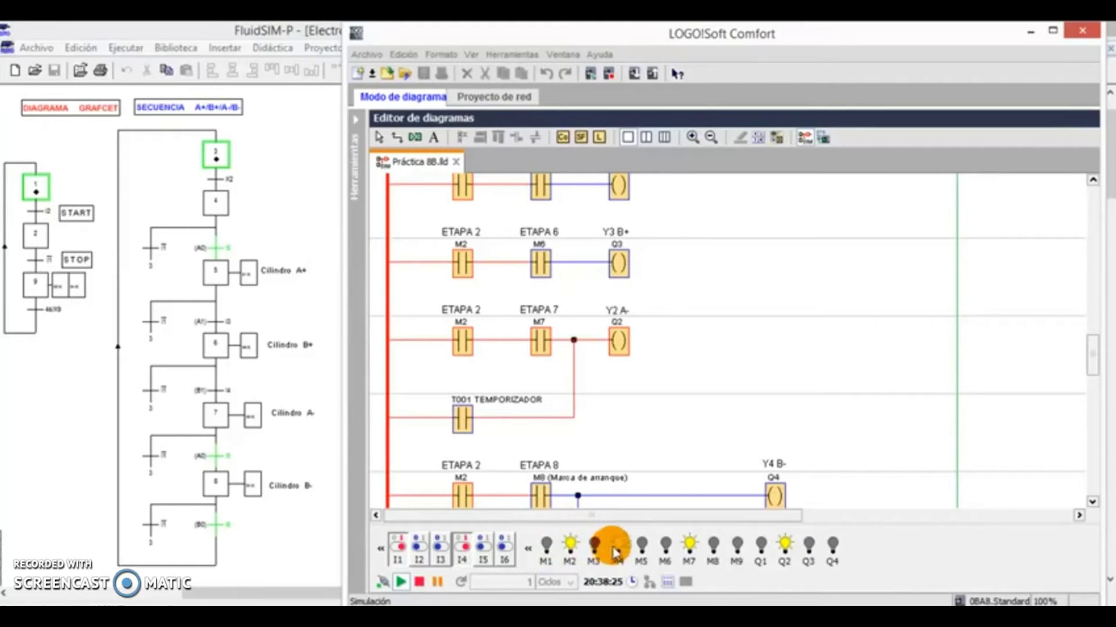
left_click(254, 285)
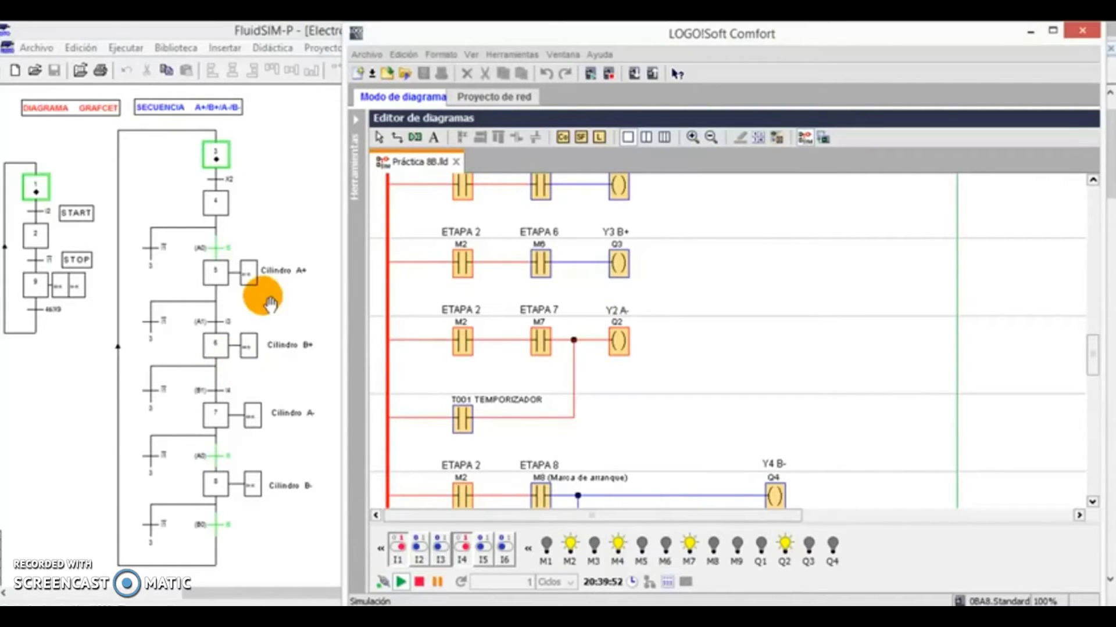
left_click(270, 303)
left_click(270, 303)
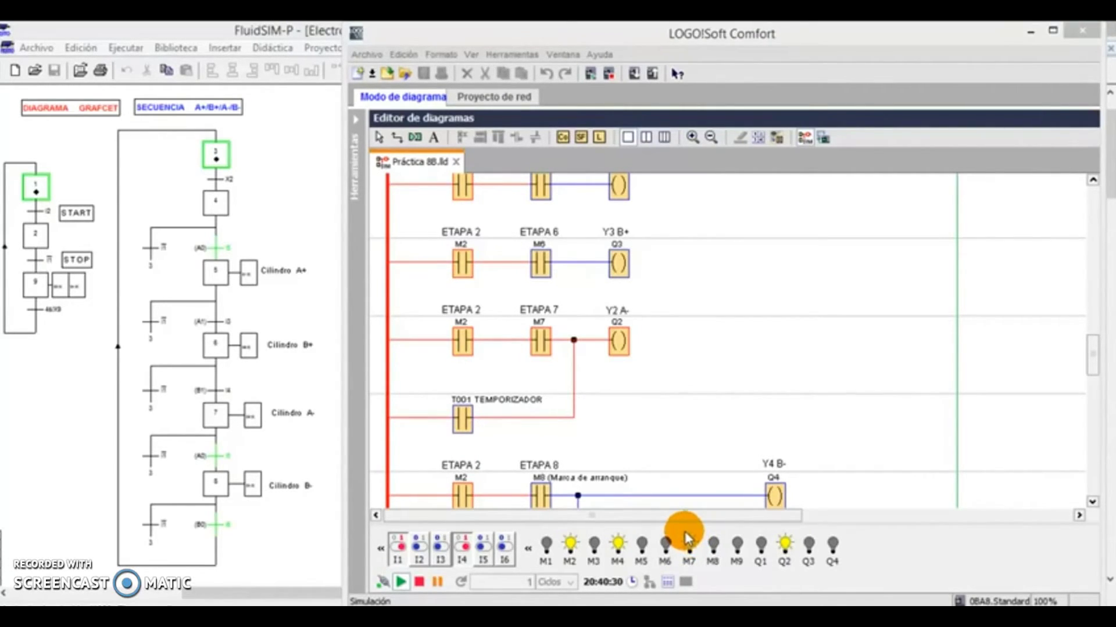
- Switch off sensor B1 on I4 and review the Cilindro B- step in the Grafcet
left_click(468, 555)
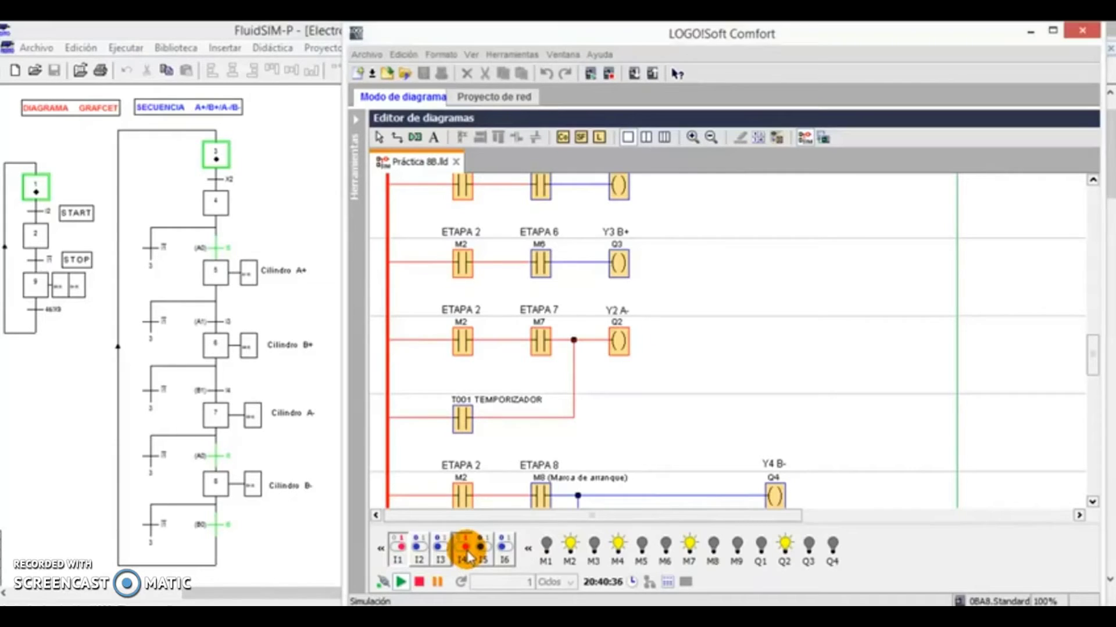
left_click(468, 550)
left_click(465, 546)
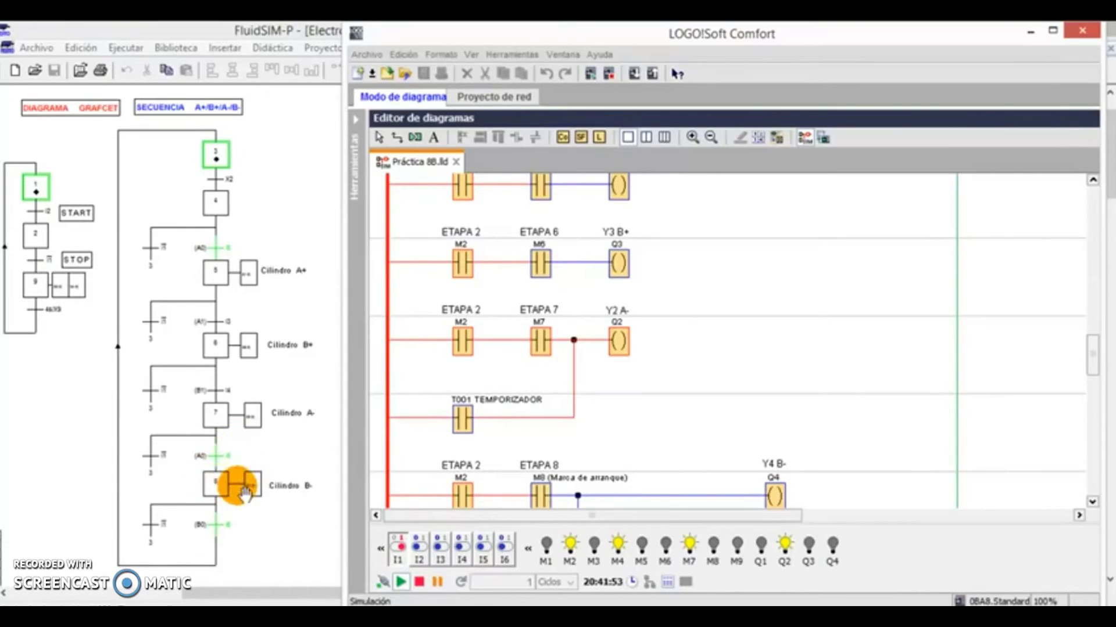
left_click(251, 487)
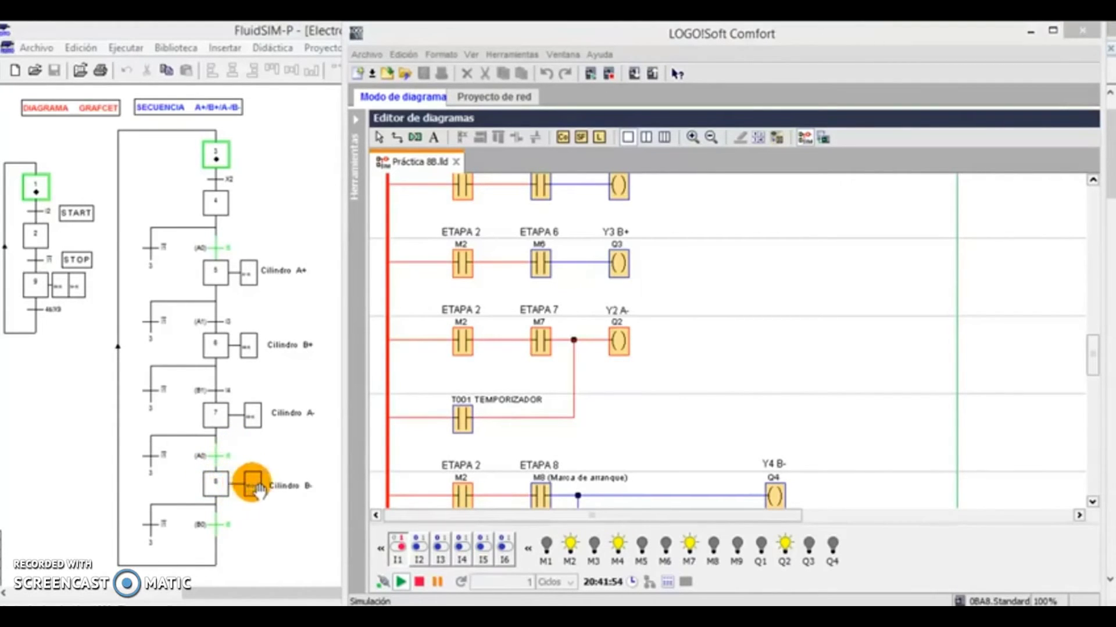
left_click(686, 581)
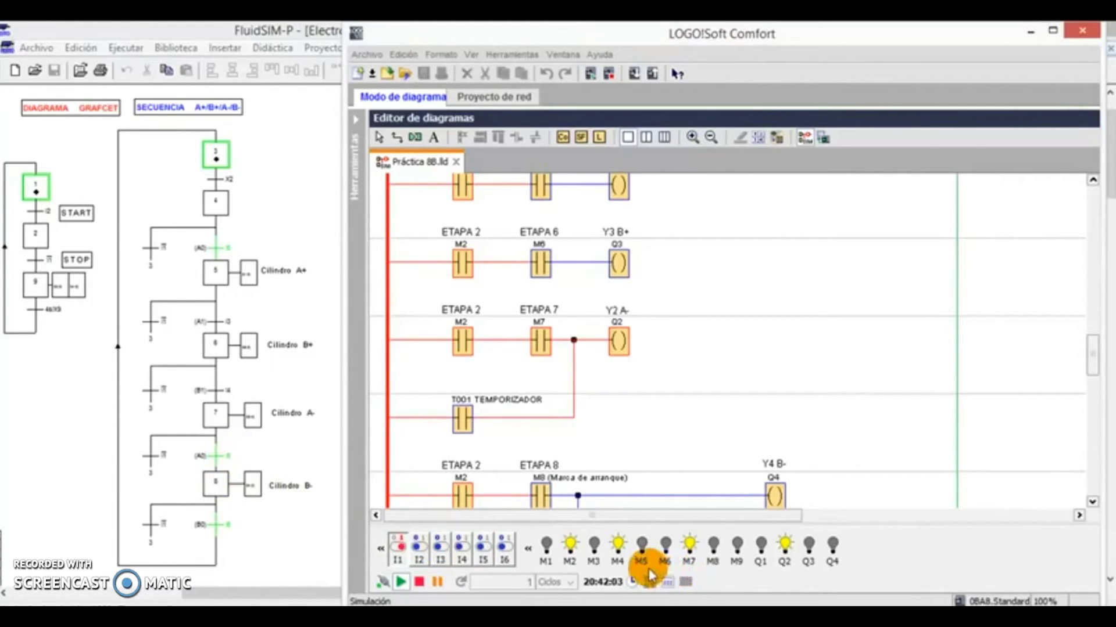
- Switch off STOP input I1 and check how T001 drives the Y2 A- and Y4 B- output rungs
left_click(399, 545)
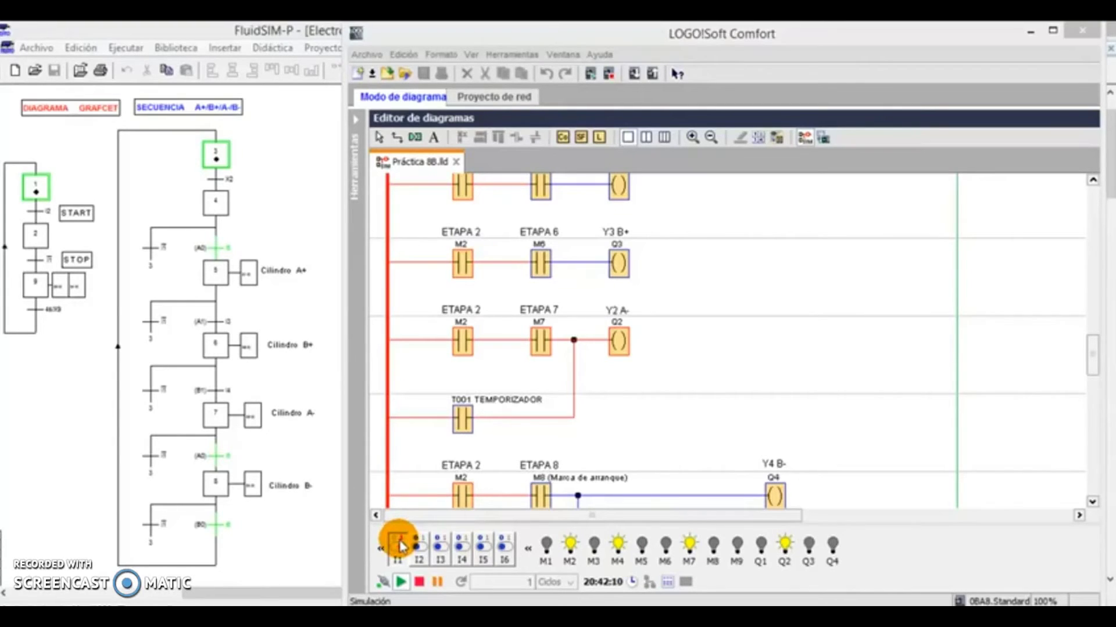
left_click(401, 545)
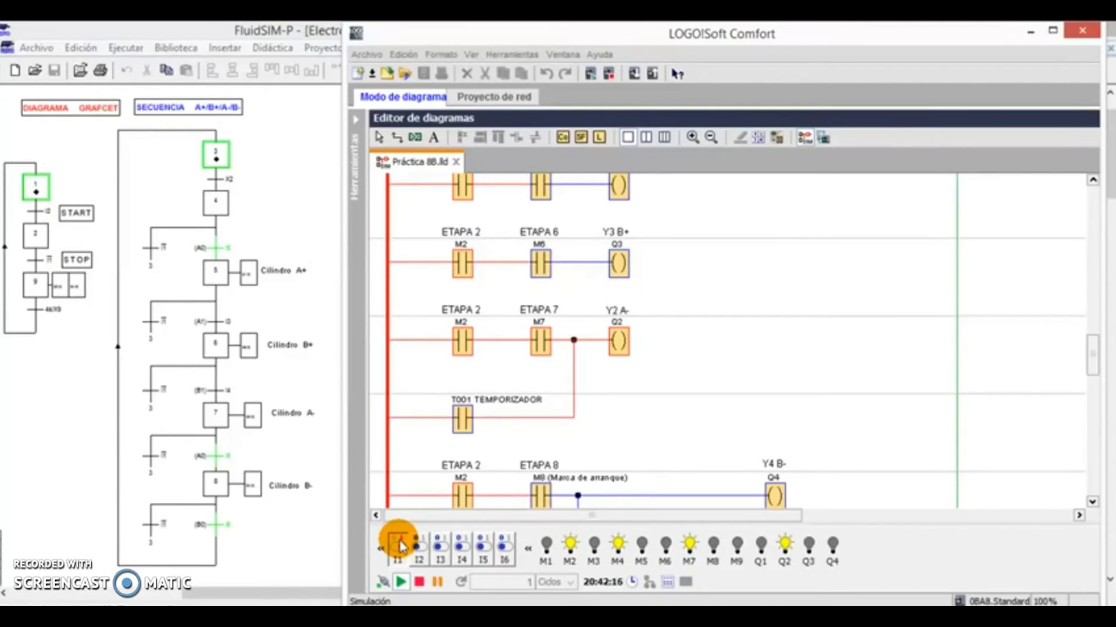
left_click(400, 545)
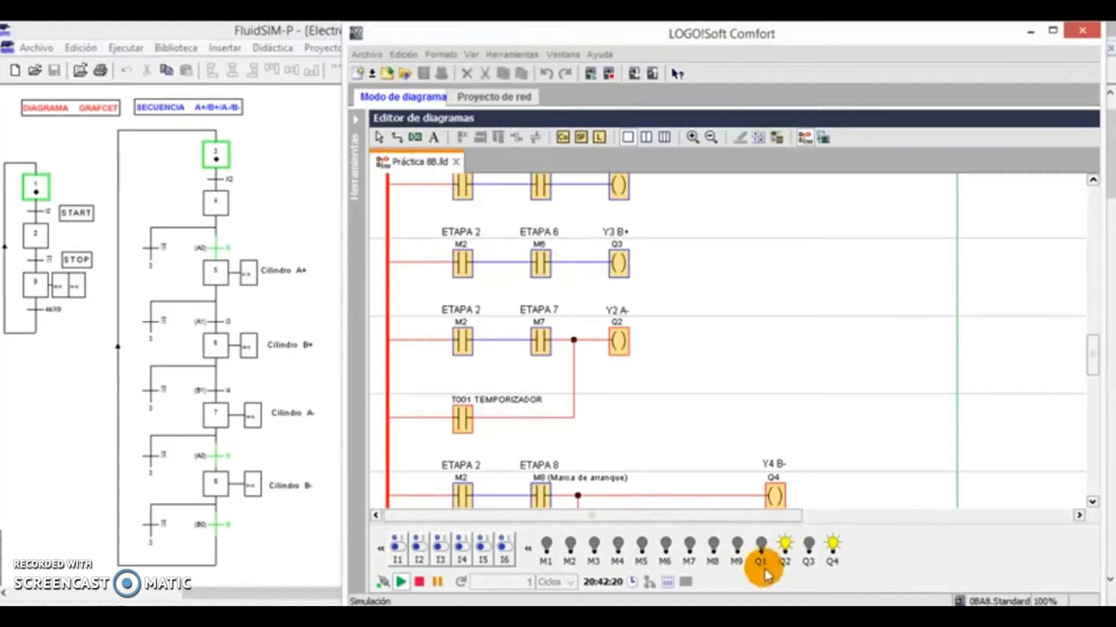
scroll(623, 342, "up", 1)
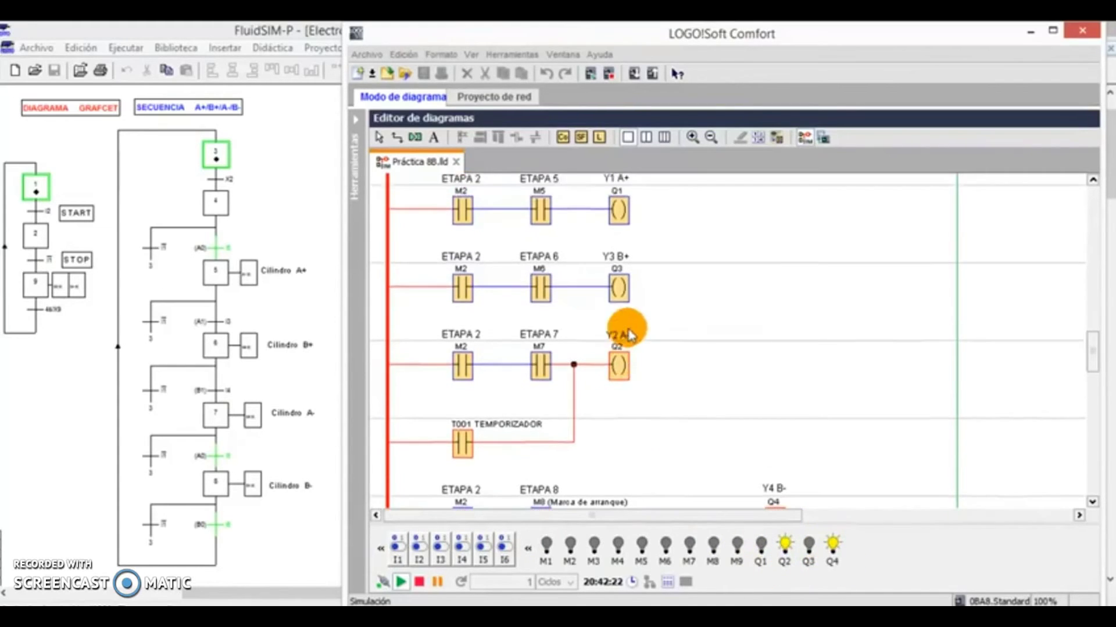
scroll(633, 345, "down", 2)
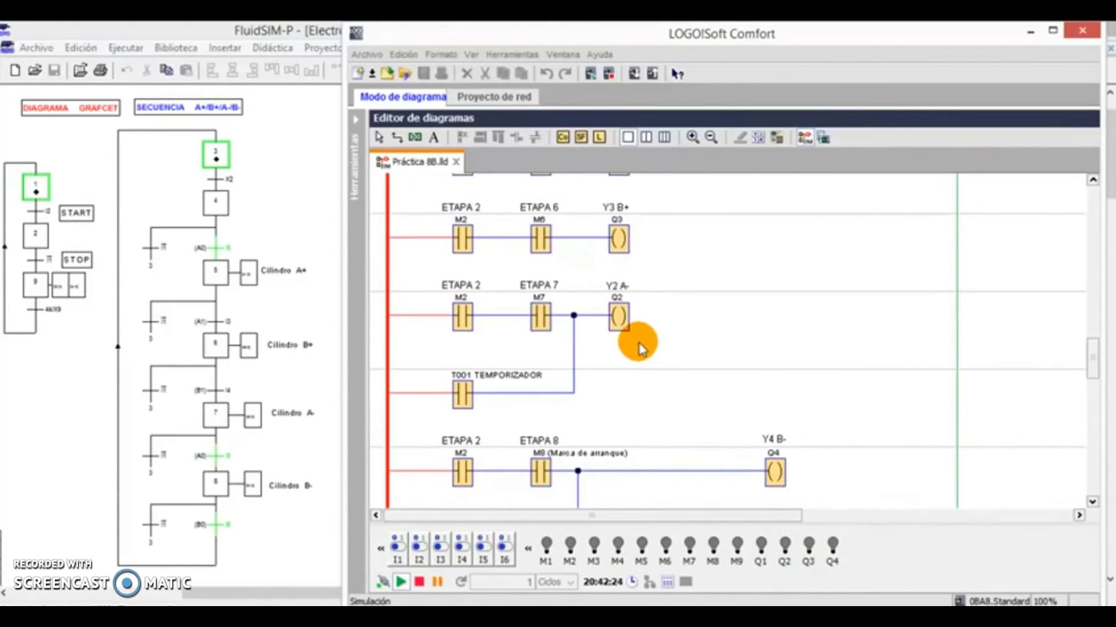
left_click(399, 547)
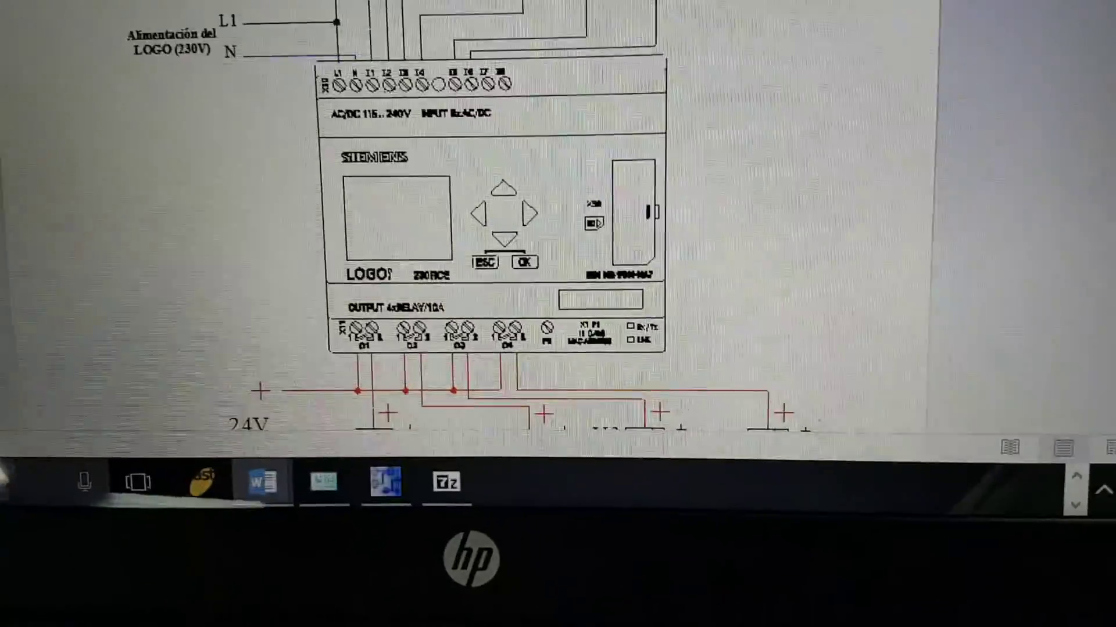
- Review the Práctica 9 ladder's output rungs and test the Ethernet connection to the LOGO! at 172.16.32.159
scroll(1065, 401, "down", 1)
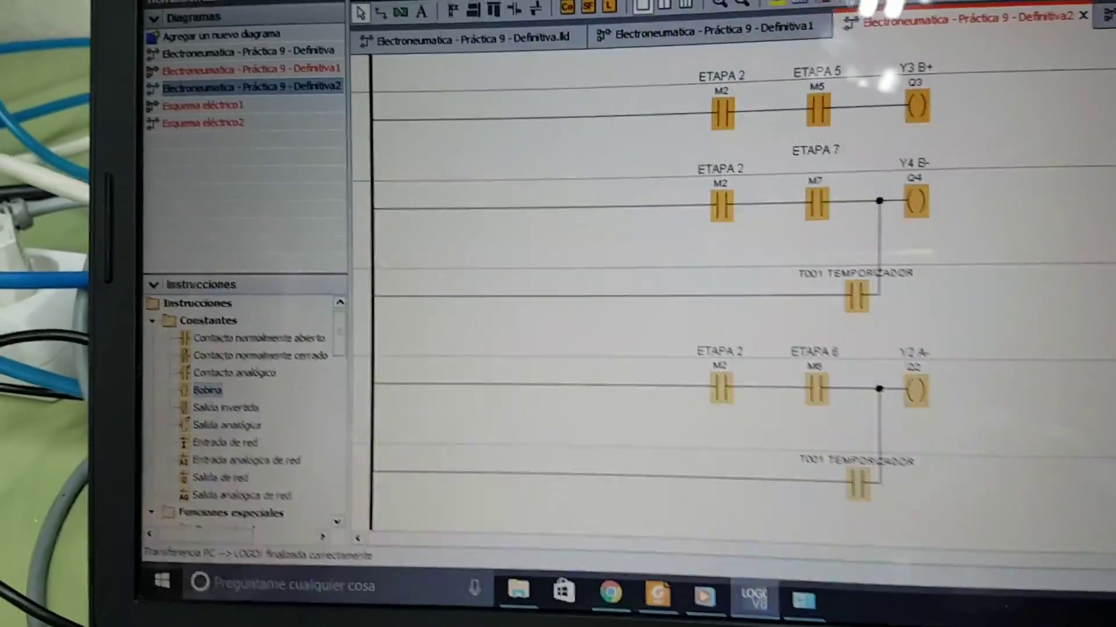
scroll(522, 361, "down", 10)
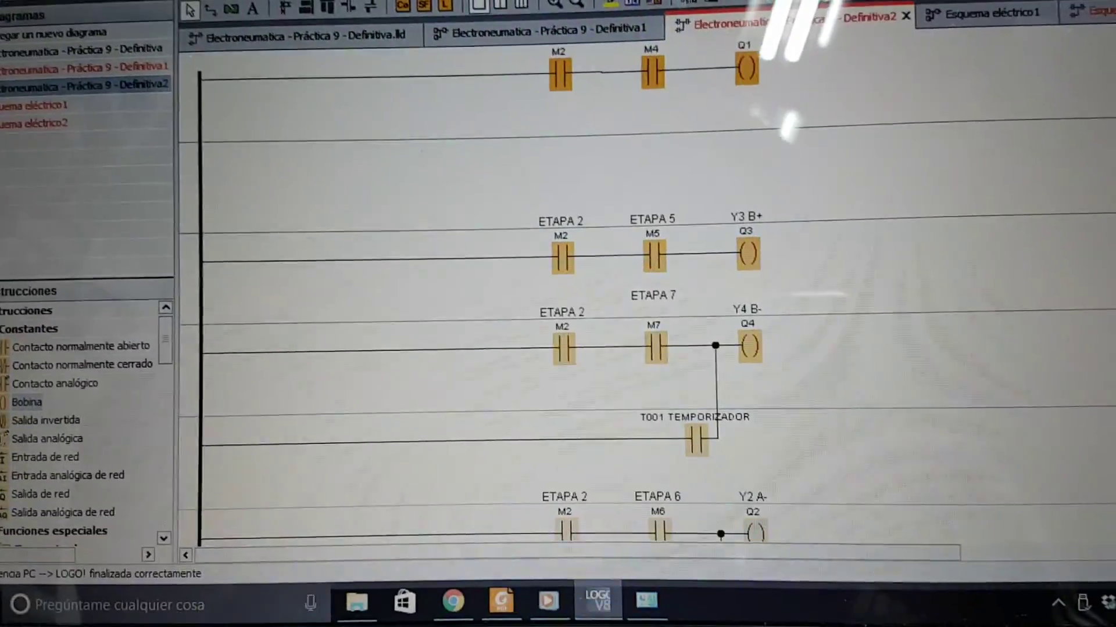
key("ctrl+d")
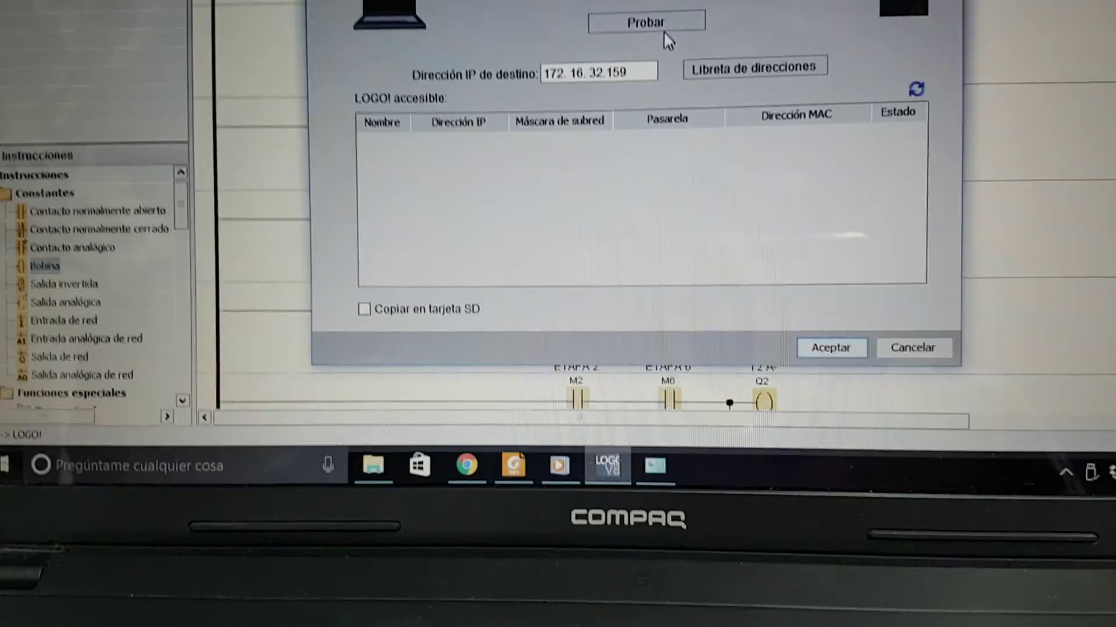
left_click(664, 29)
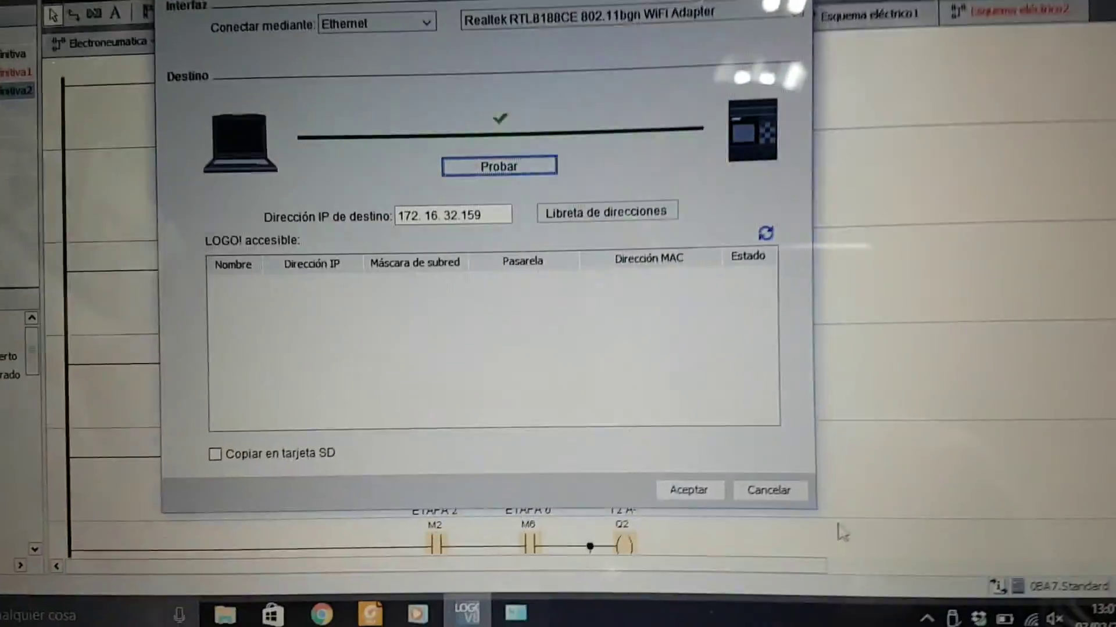
left_click(842, 610)
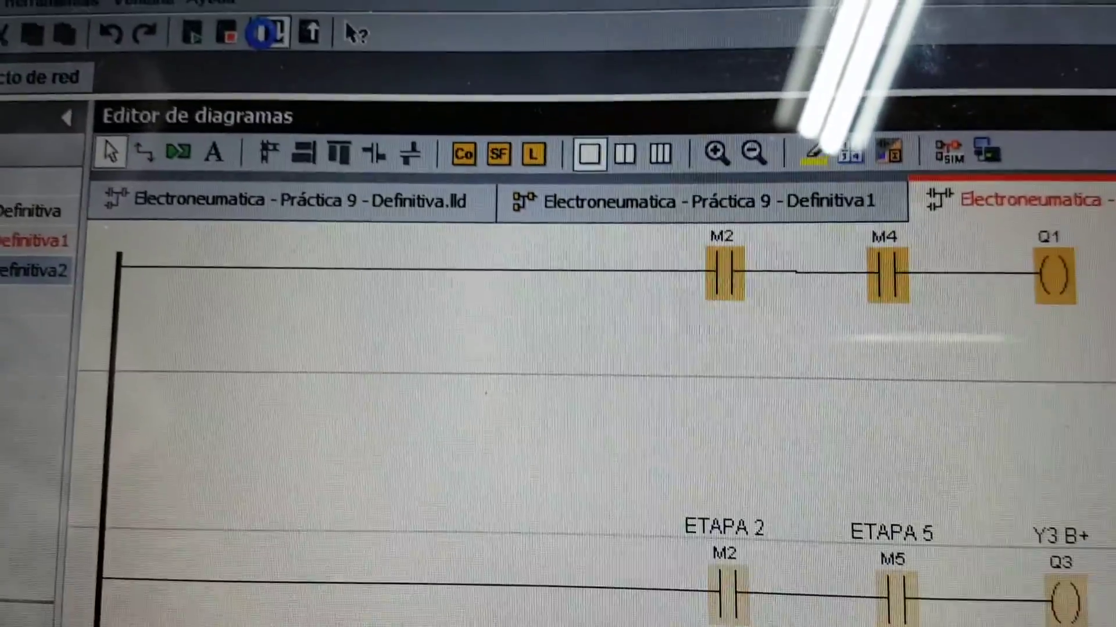
- Recheck the connection to 172.16.32.159 and transfer the Práctica 9 diagram to the LOGO!, accepting the change to STOP mode
left_click(359, 26)
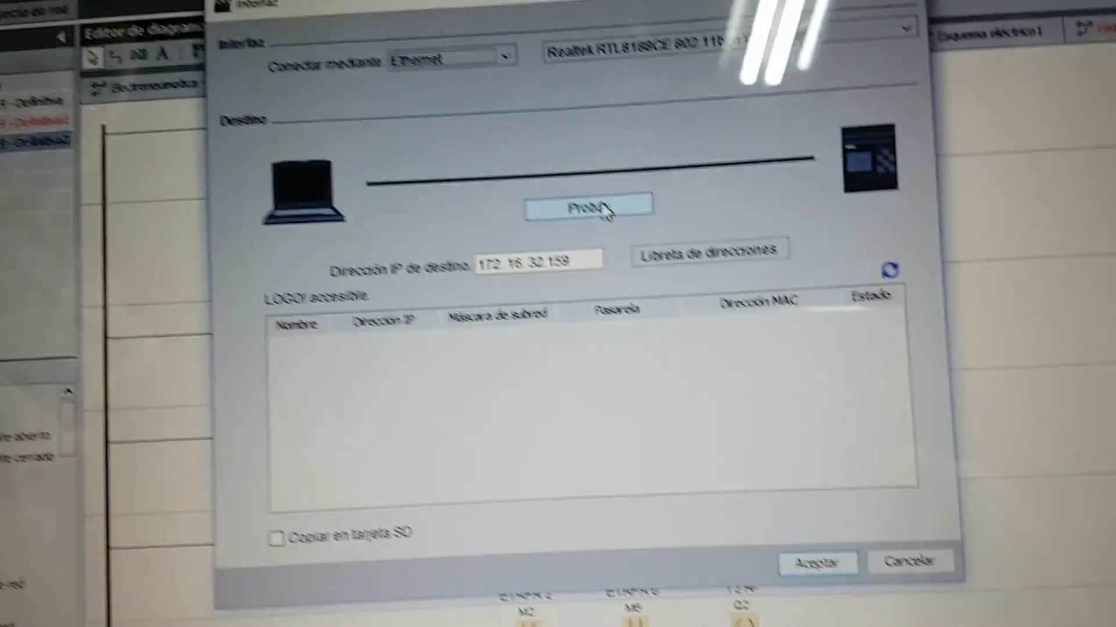
left_click(880, 396)
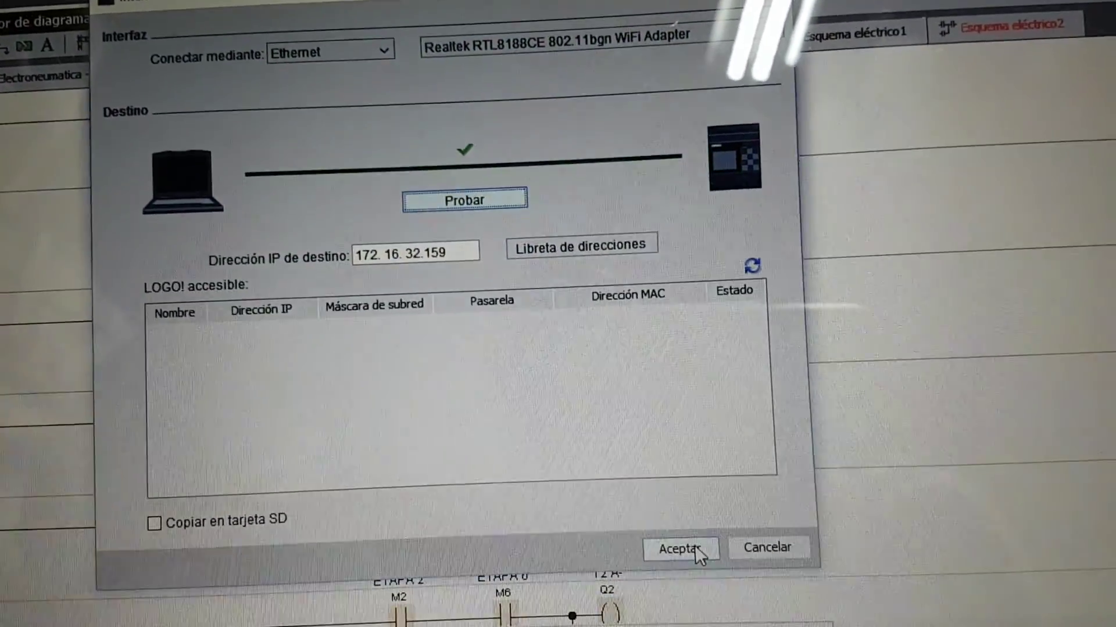
left_click(690, 561)
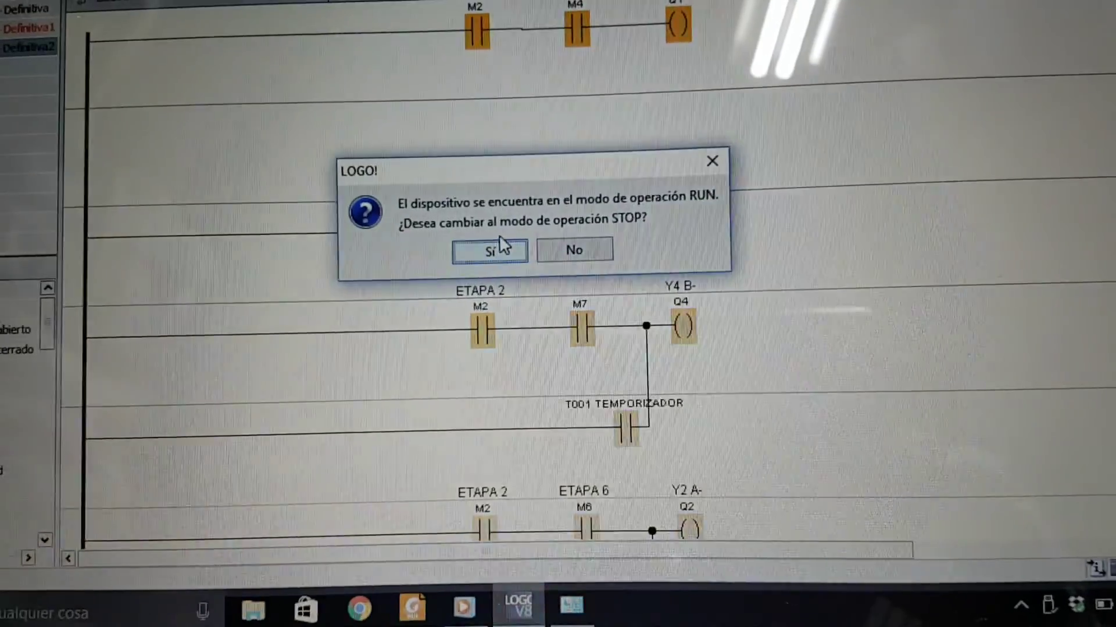
left_click(482, 266)
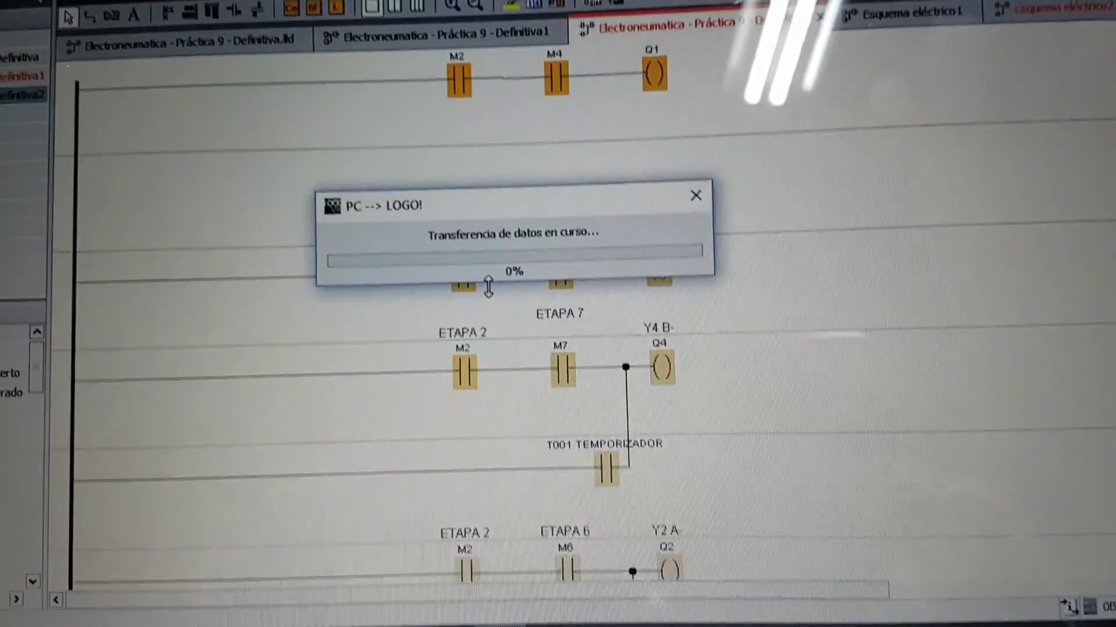